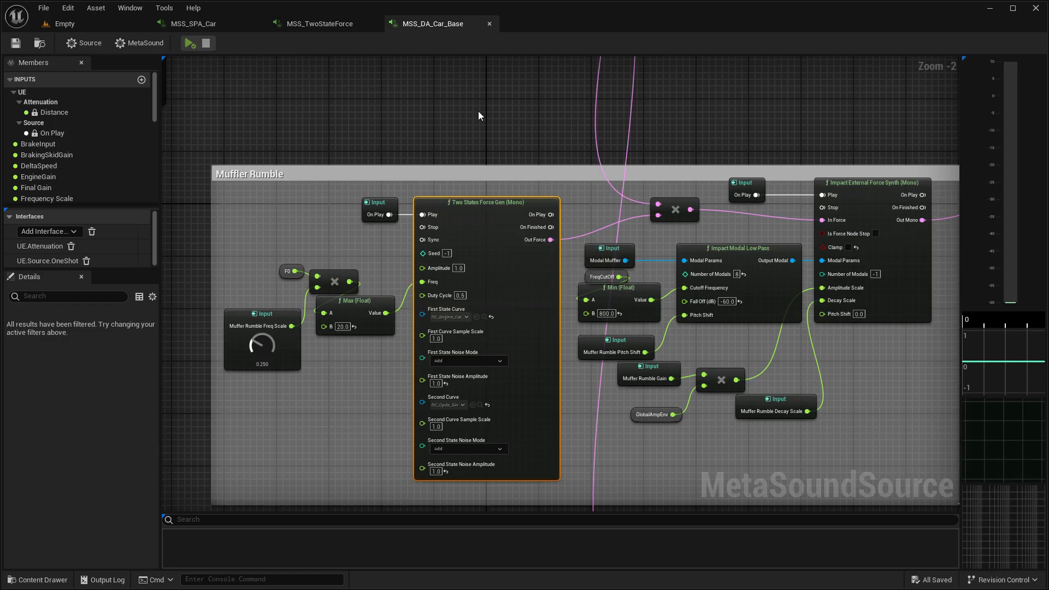
- Open the MSS_TwoStateForce graph and move the On Finished output node closer to the Two States Force Gen node
left_click(352, 27)
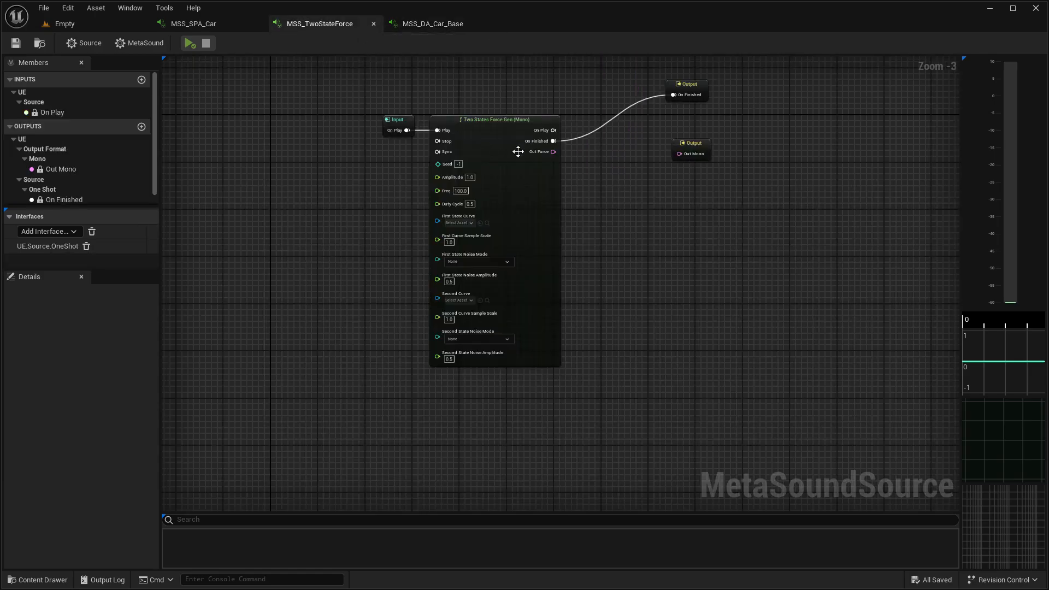
scroll(588, 165, "up", 2)
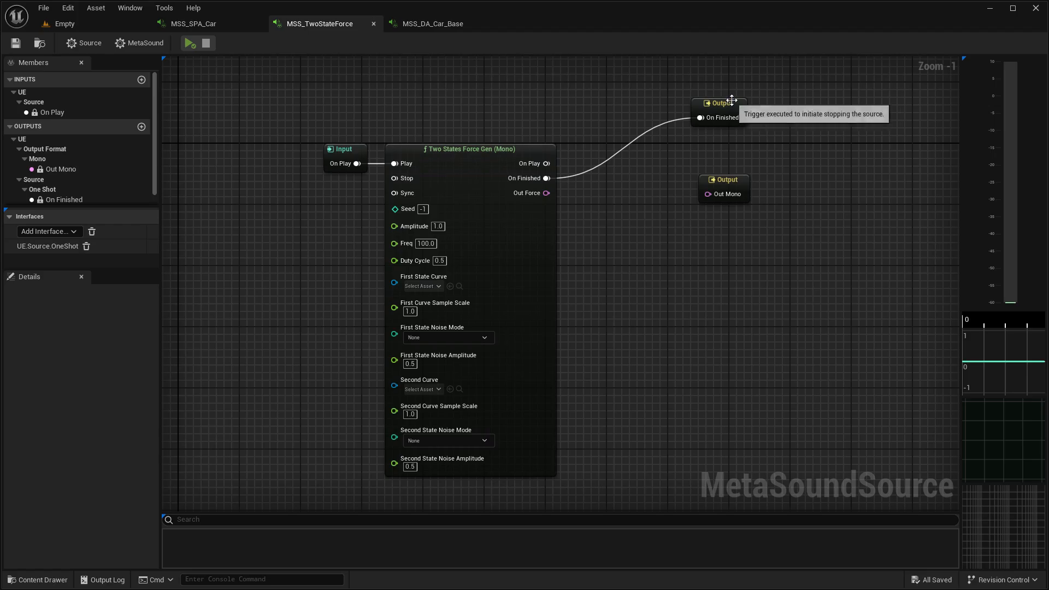
left_click_drag(726, 103, 650, 149)
right_click_drag(385, 267, 424, 220)
scroll(423, 220, "up", 1)
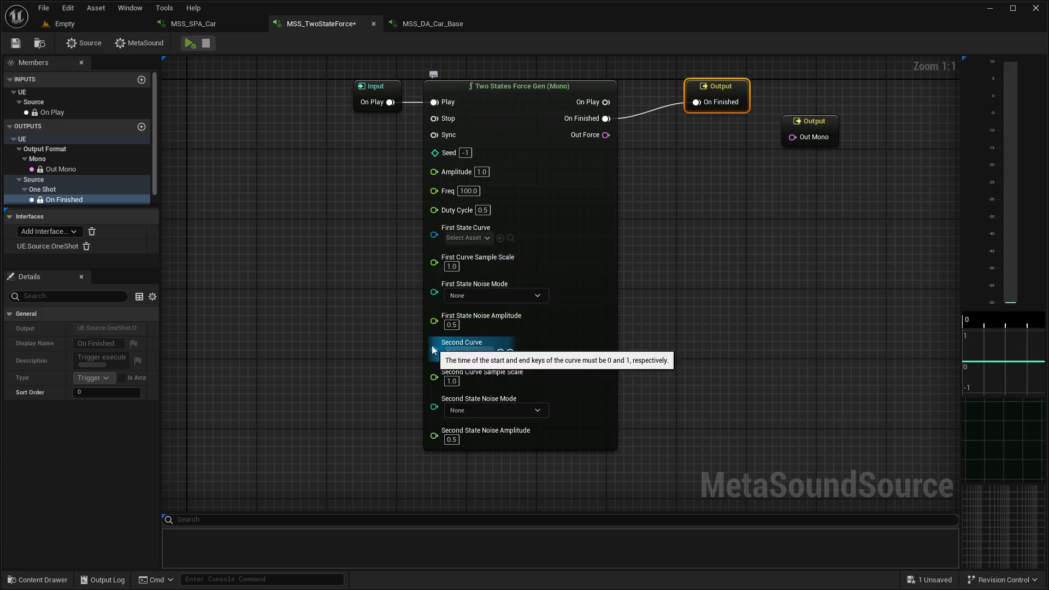
left_click(342, 183)
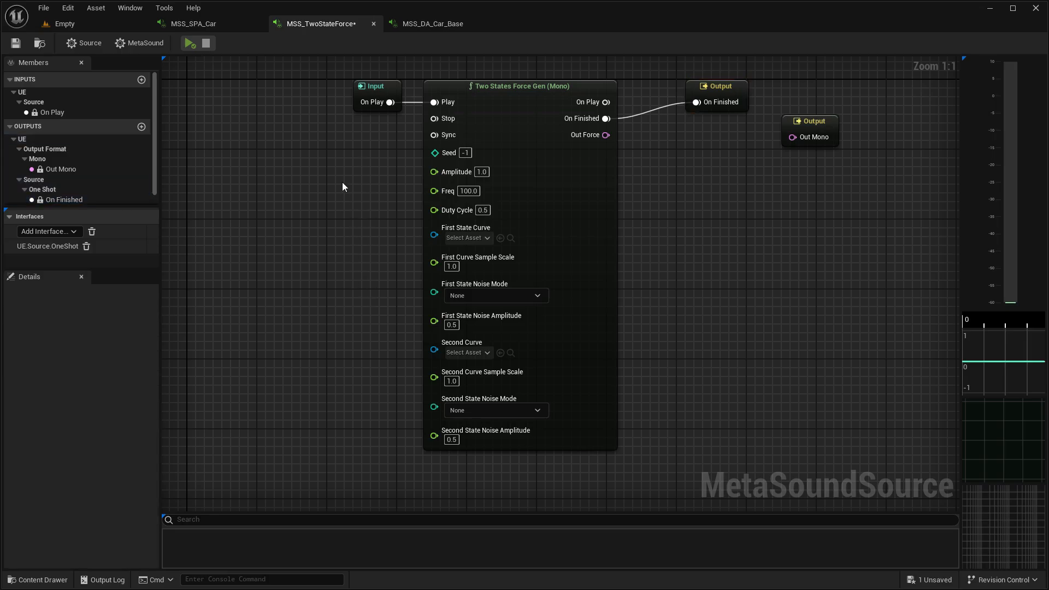
- Assign RC_Cycle_Sin as the First State Curve and RC_Engine_Car_Intake as the Second Curve of the Two States Force Gen node
left_click(474, 242)
type("sin")
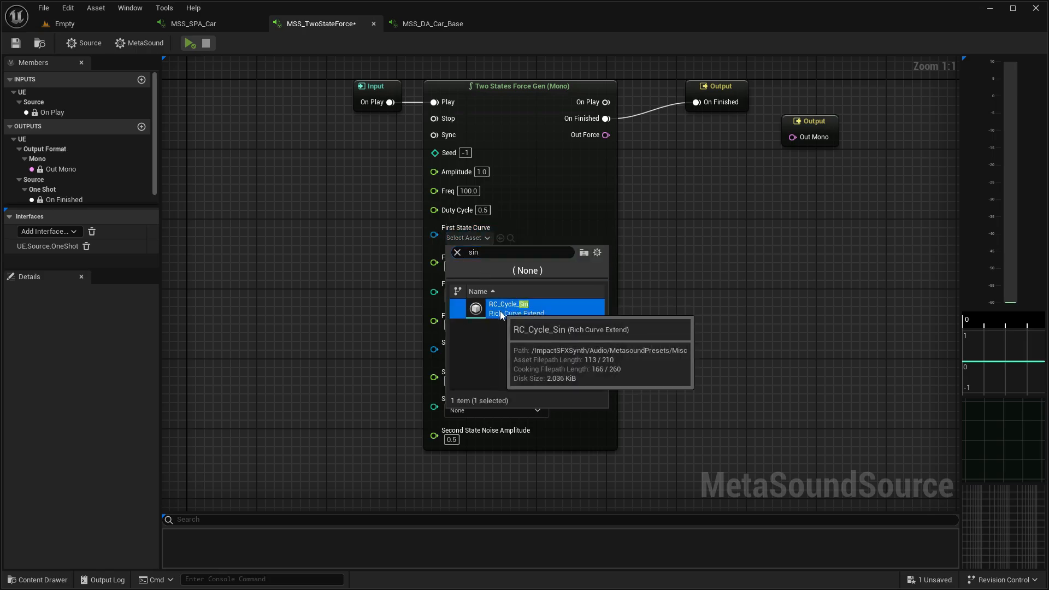
left_click(506, 308)
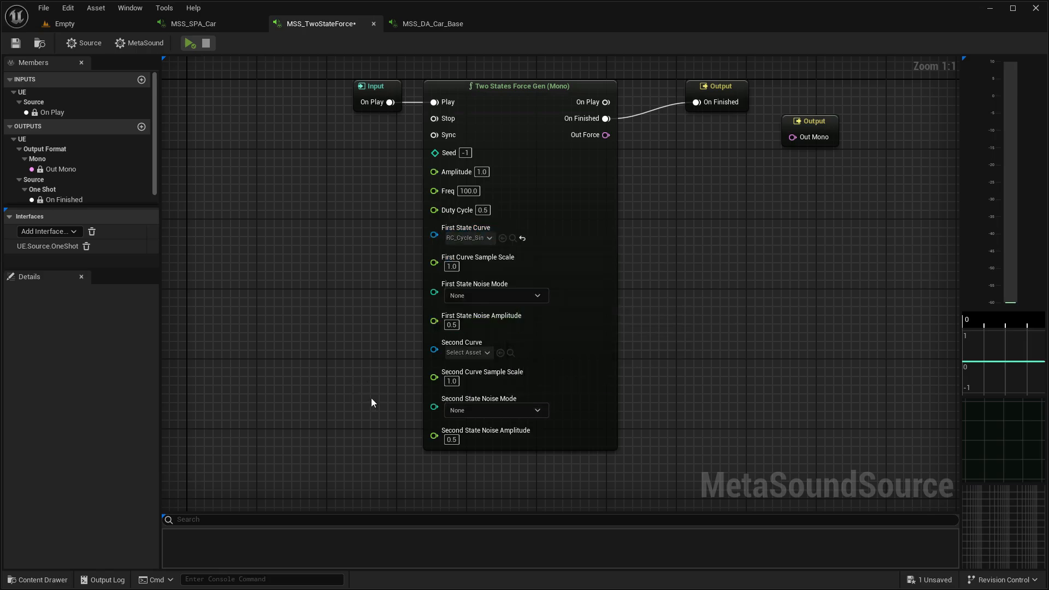
left_click(466, 353)
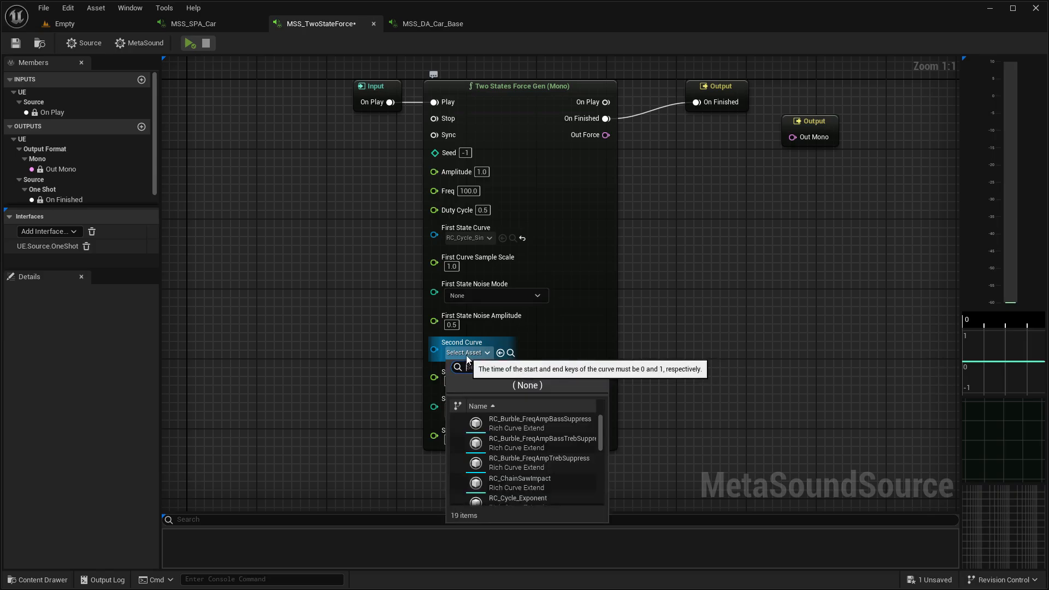
type("idle")
left_click(503, 422)
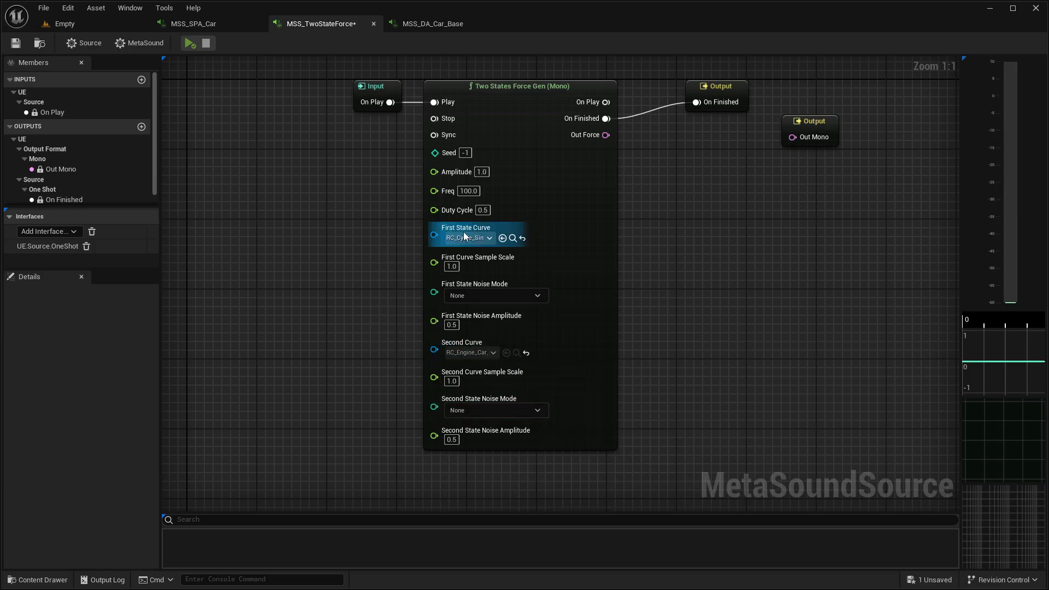
- Open the assigned RC_Cycle_Sin and RC_Engine_Car_Intake curve assets and examine their shapes
left_click(513, 239)
double_click(869, 501)
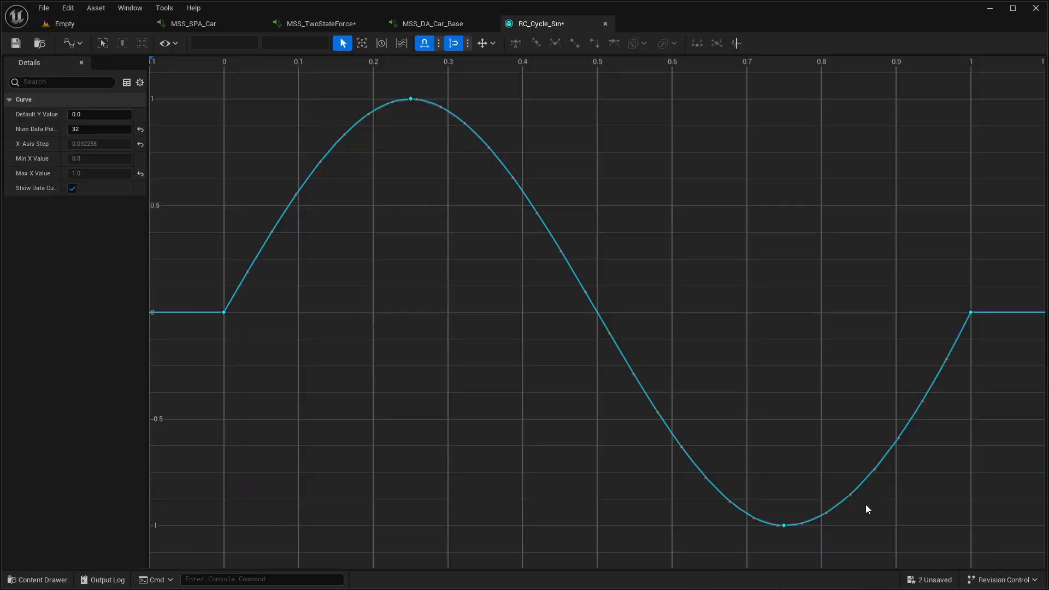
left_click(107, 25)
left_click(330, 24)
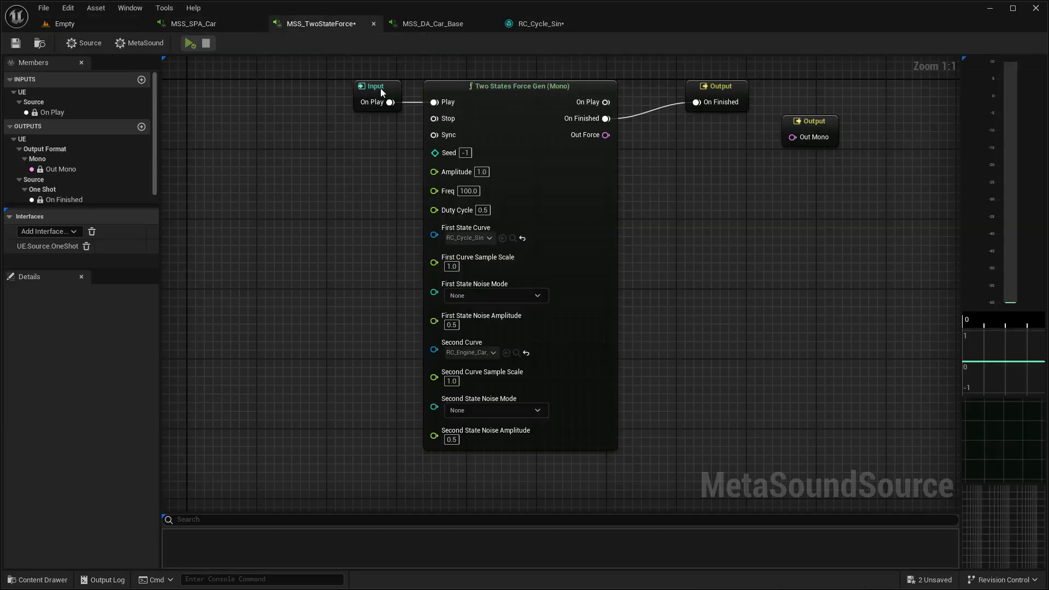
left_click(516, 352)
double_click(688, 501)
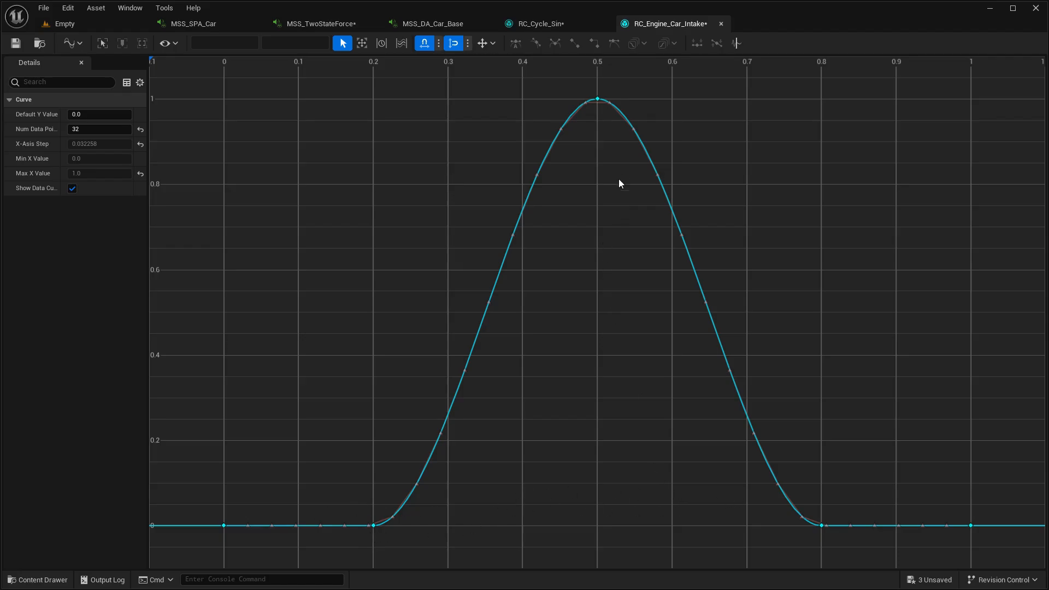
- Try lowering the peak key of RC_Engine_Car_Intake to 0.8, toggle the data curve display to compare, and undo the edit
left_click(73, 189)
left_click(72, 189)
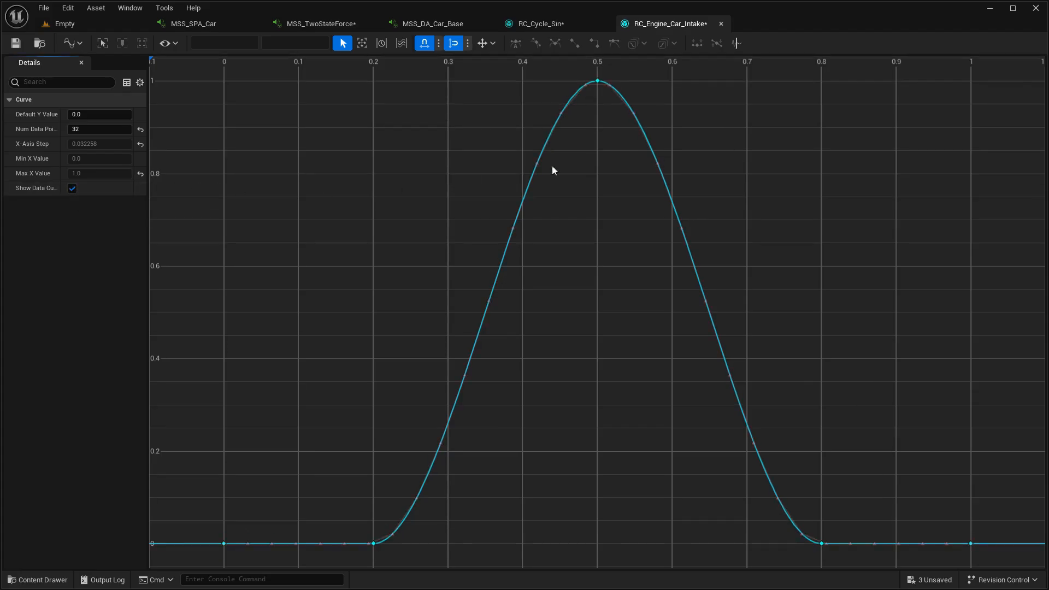
left_click(72, 189)
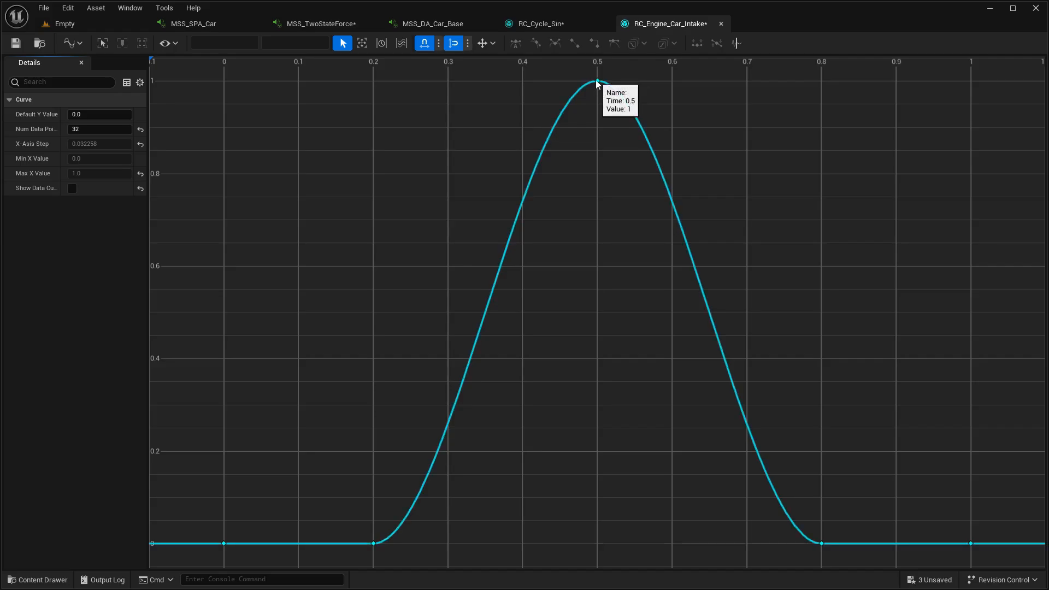
left_click_drag(597, 82, 583, 190)
left_click(72, 190)
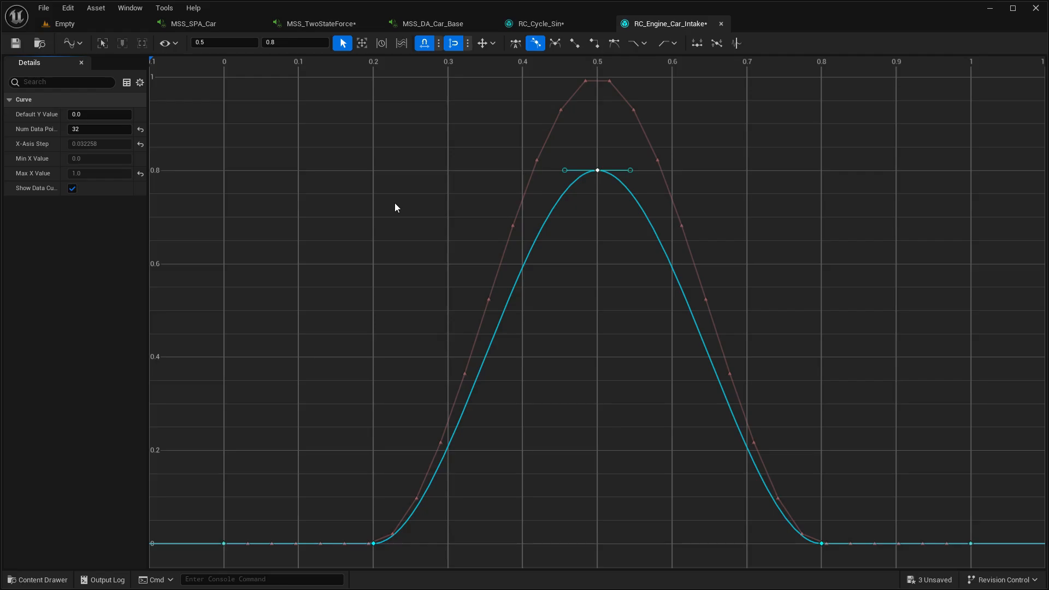
left_click(72, 188)
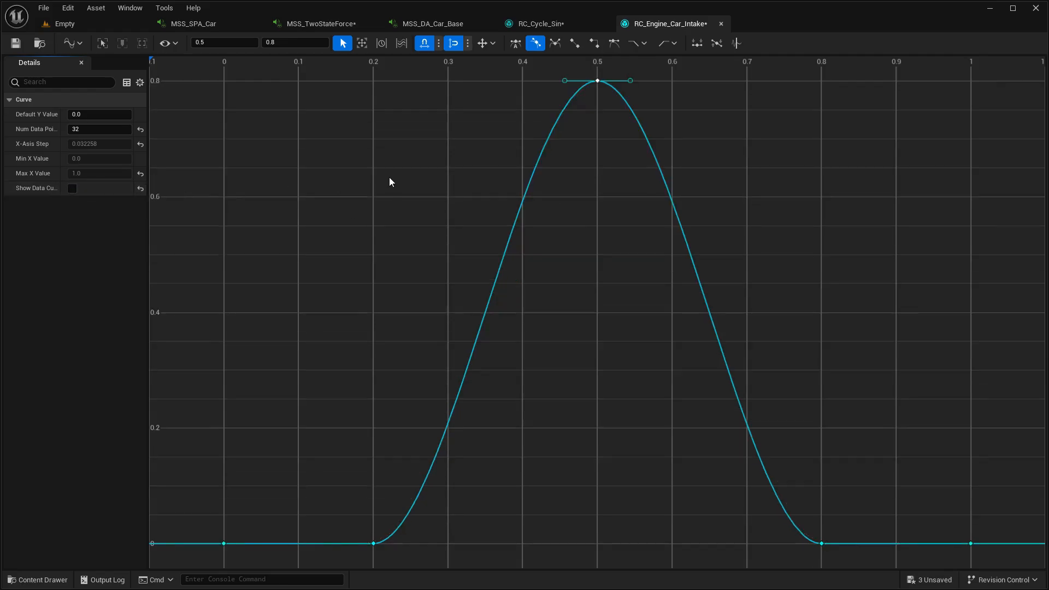
key("ctrl+z")
key("ctrl+z")
- In MSS_TwoStateForce, add a Wave Writer (1-channel, Mono) node fed by Out Force, and tidy the neighbouring node positions
left_click(321, 23)
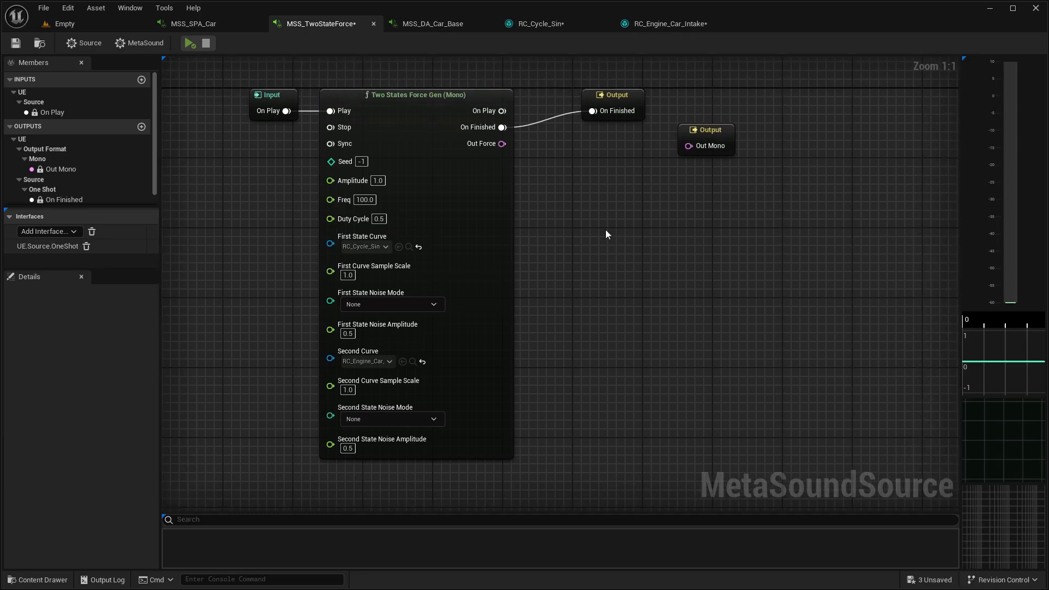
left_click_drag(498, 145, 589, 201)
type("wr")
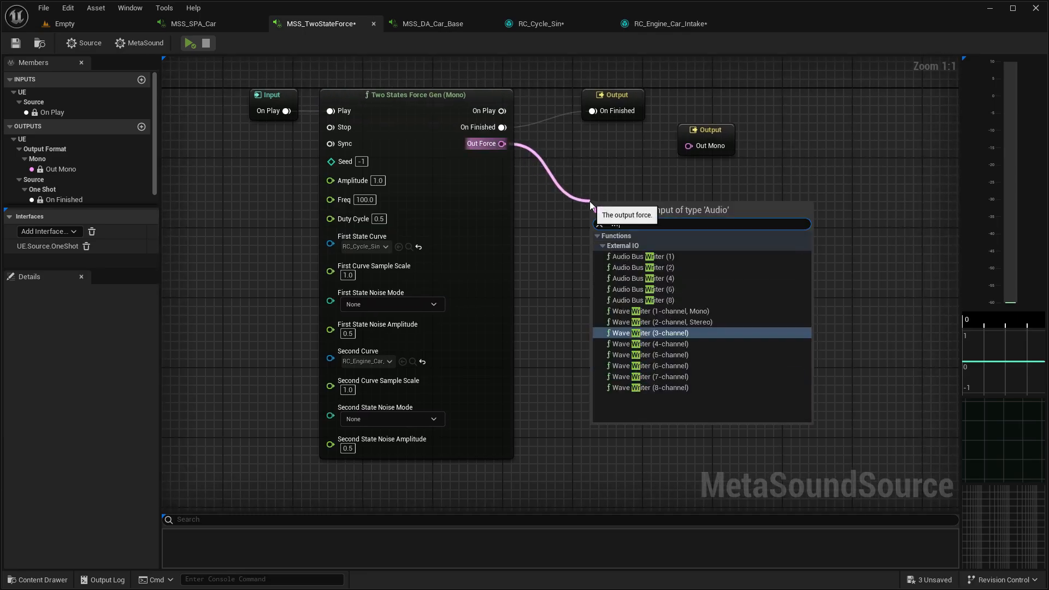
left_click(655, 311)
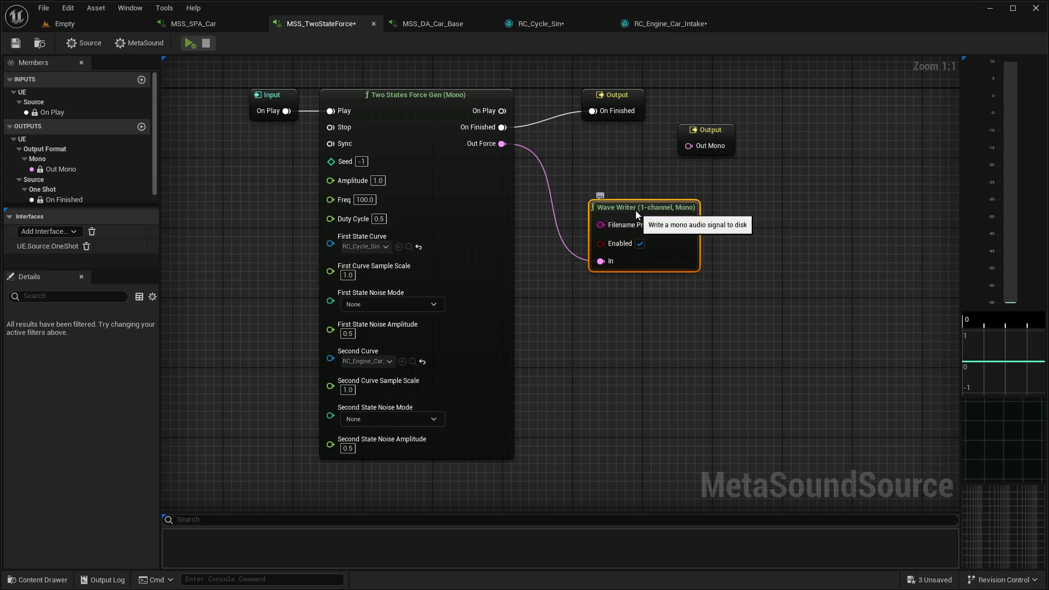
left_click_drag(638, 201, 613, 193)
left_click(612, 112)
- Promote the generator's Duty Cycle pin to a graph input node placed beside it
right_click_drag(260, 220, 441, 208)
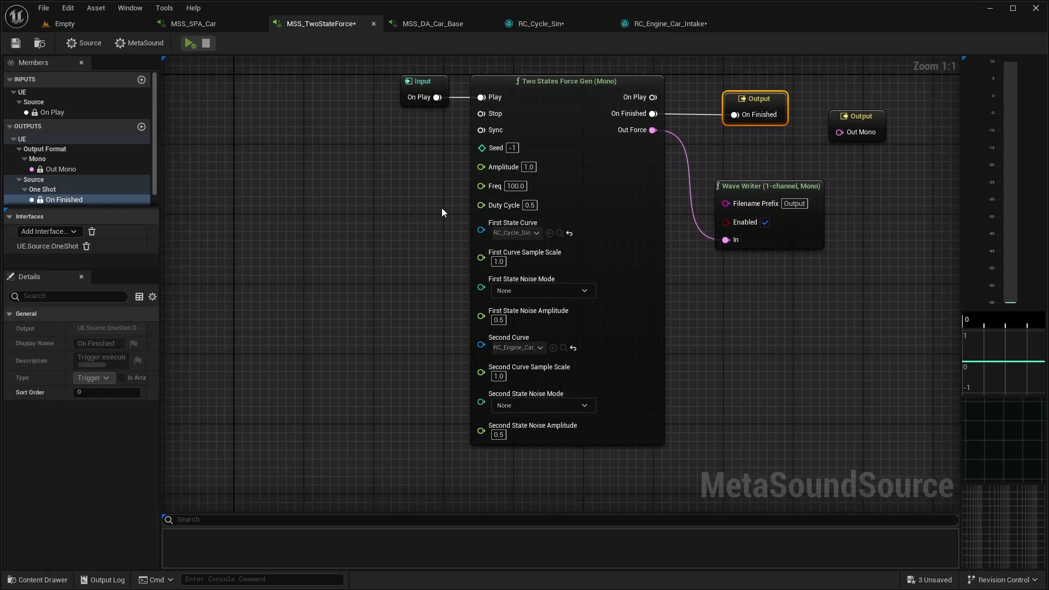
left_click_drag(481, 204, 408, 191)
left_click(445, 246)
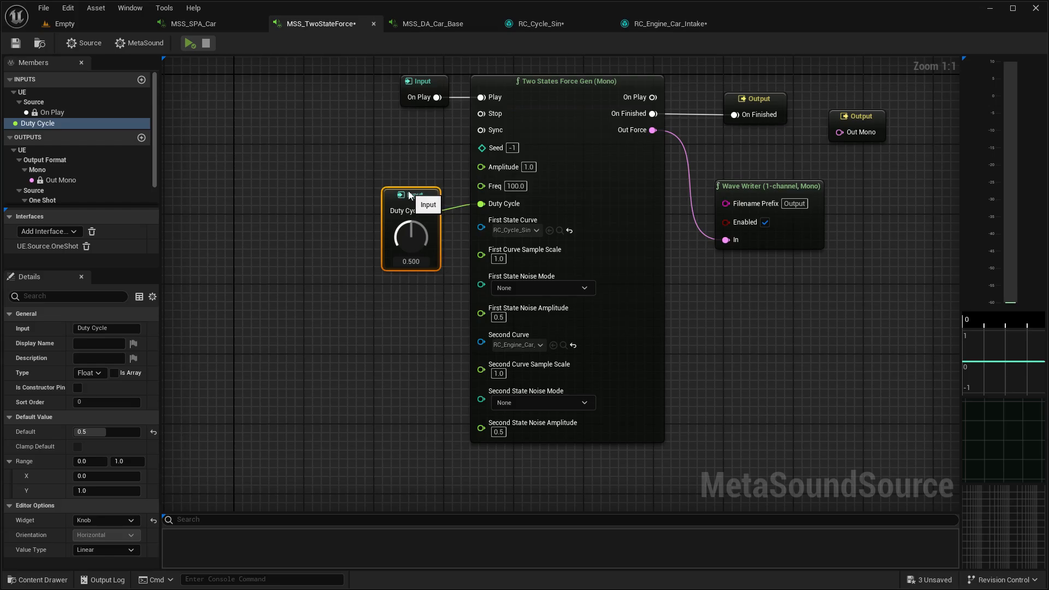
- Play the MetaSound while varying the Duty Cycle knob to record the output, and stop playback
left_click(189, 43)
left_click_drag(410, 243, 384, 287)
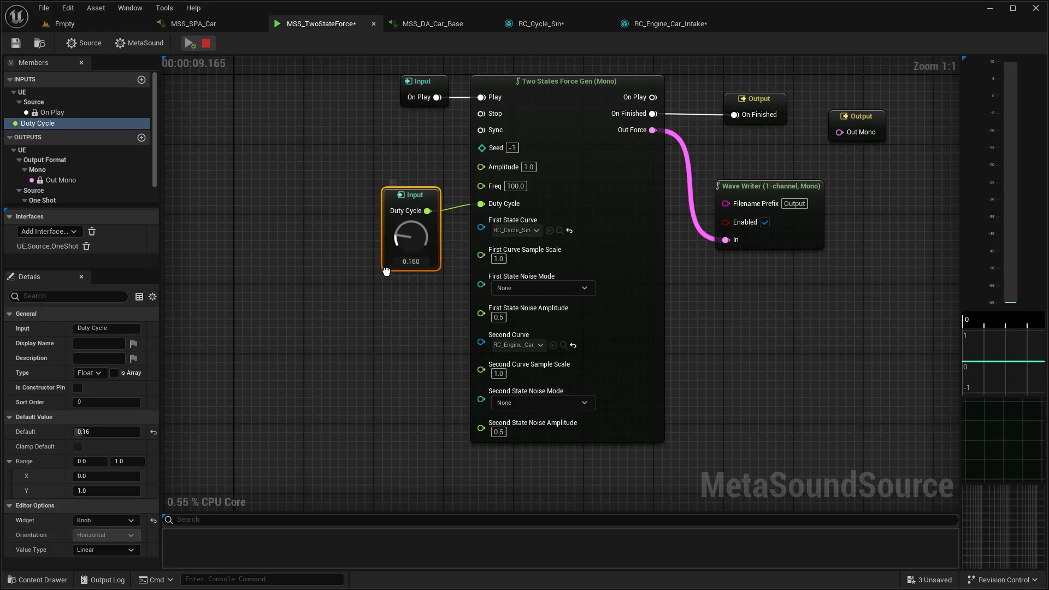
left_click(206, 44)
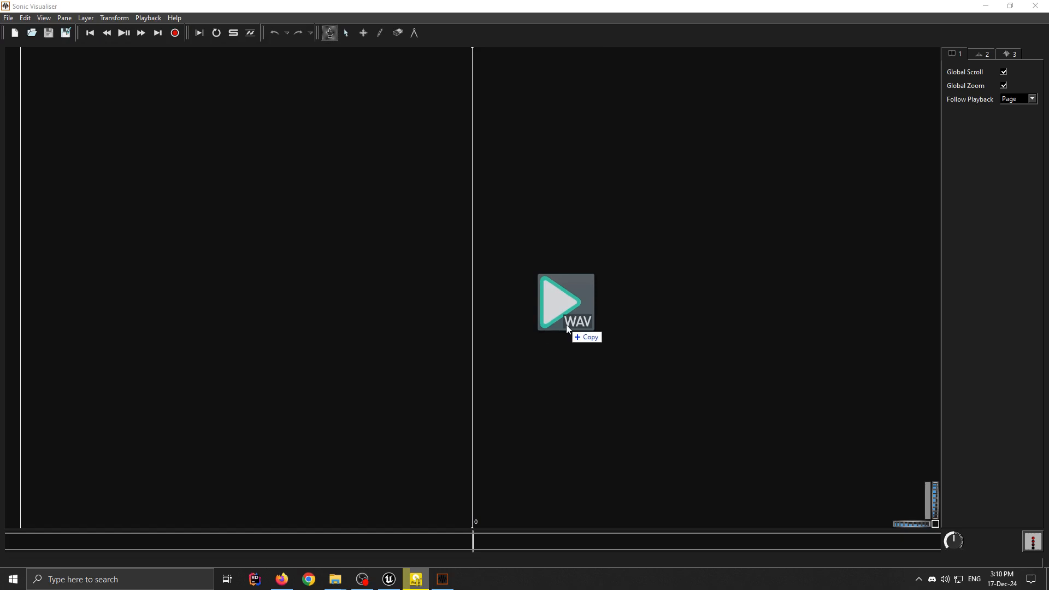
- Load the recorded Output_1.wav into Sonic Visualiser and examine the first waveform cycles up close
left_click_drag(563, 328, 564, 327)
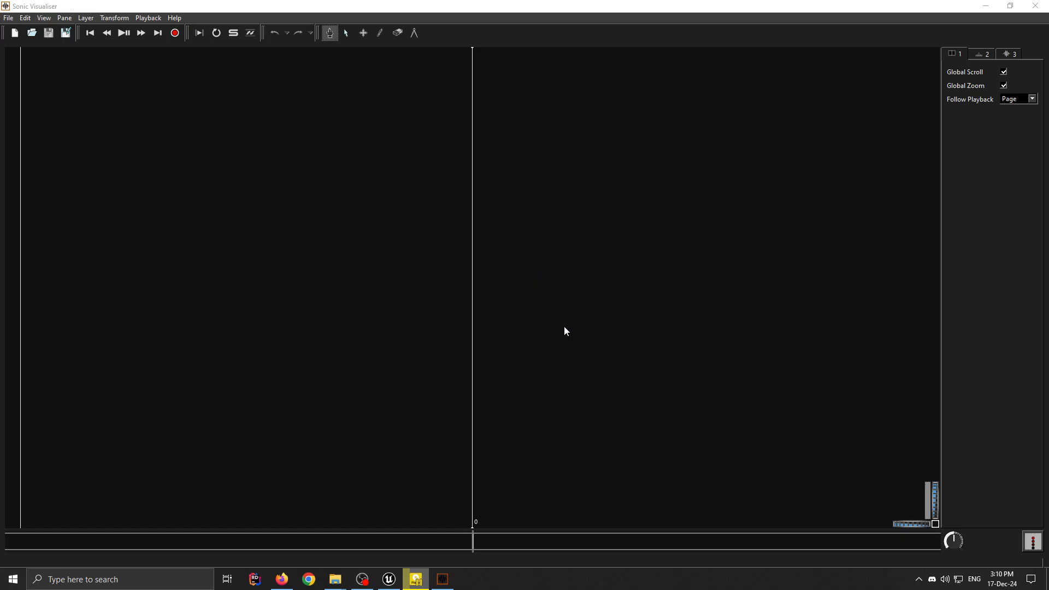
scroll(539, 328, "up", 8)
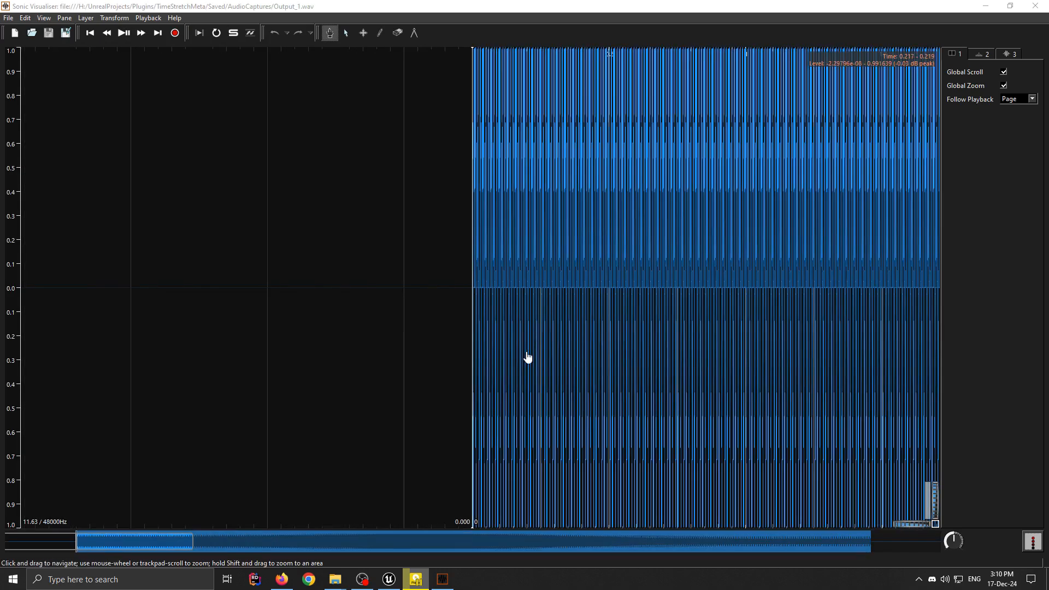
scroll(528, 361, "up", 5)
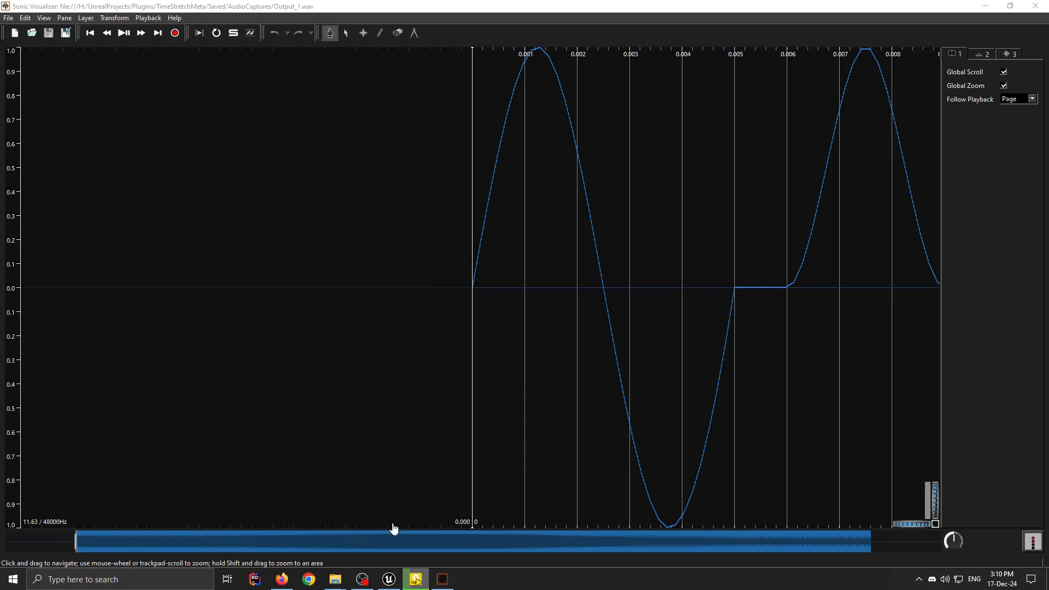
left_click_drag(399, 547, 346, 552)
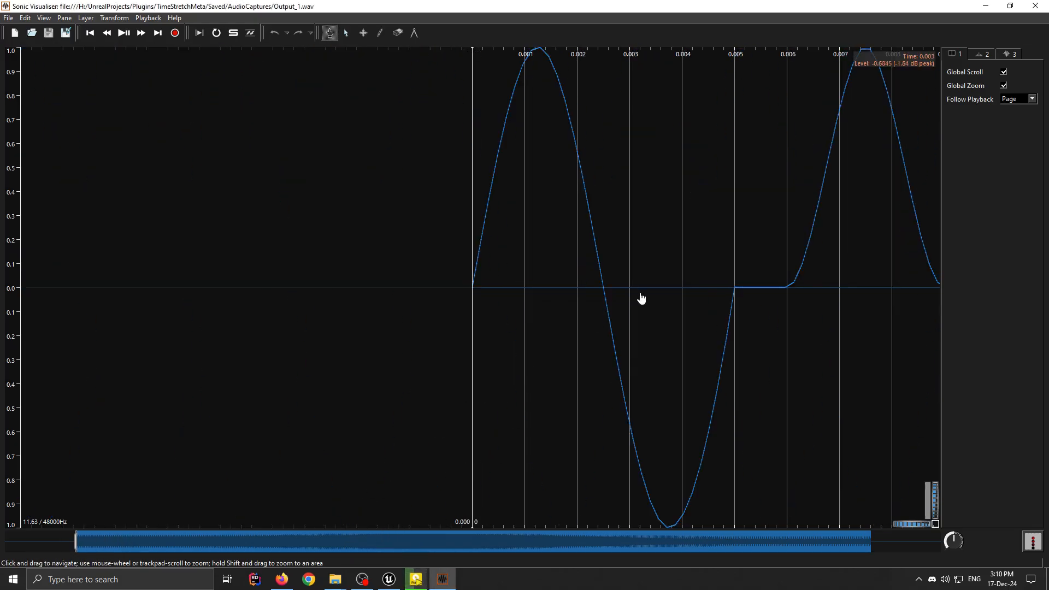
left_click_drag(639, 297, 376, 340)
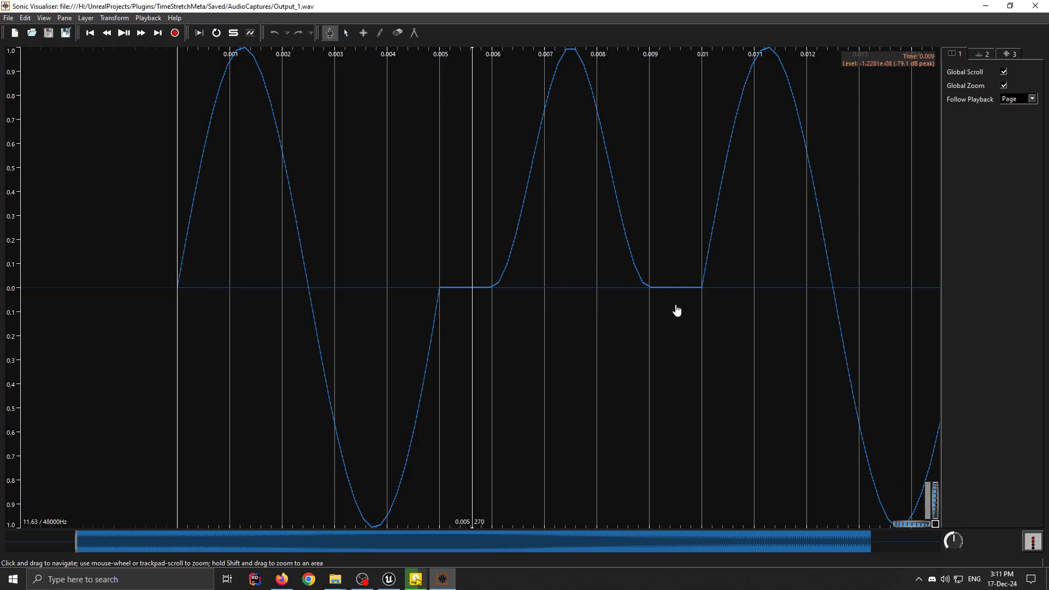
left_click_drag(677, 310, 283, 346)
- Examine how the two alternating states repeat across roughly the first 0.3 seconds of the waveform
scroll(461, 347, "down", 2)
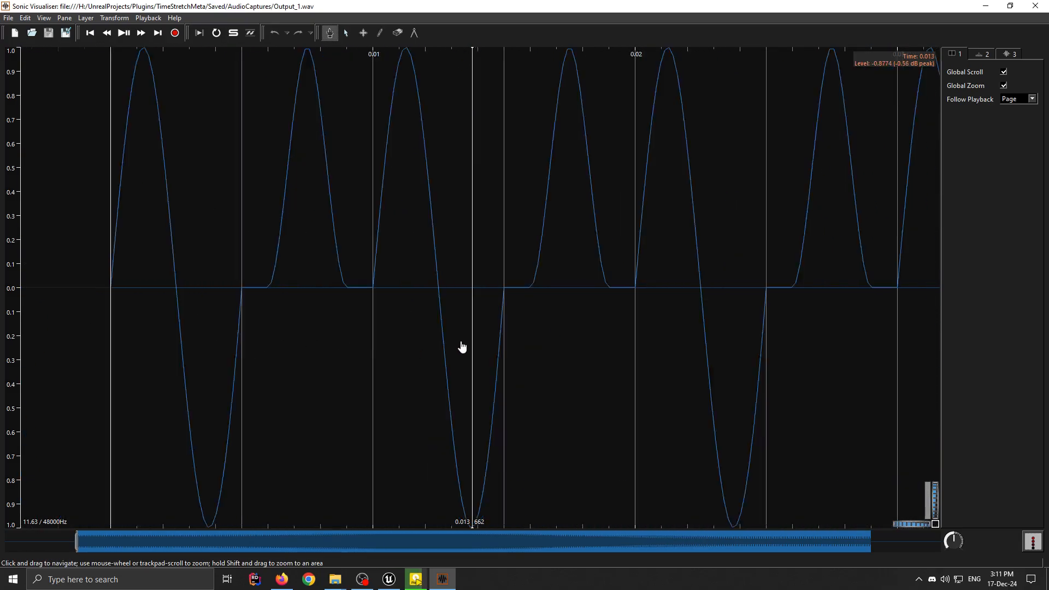
scroll(462, 347, "down", 3)
scroll(791, 311, "up", 2)
left_click_drag(791, 311, 585, 322)
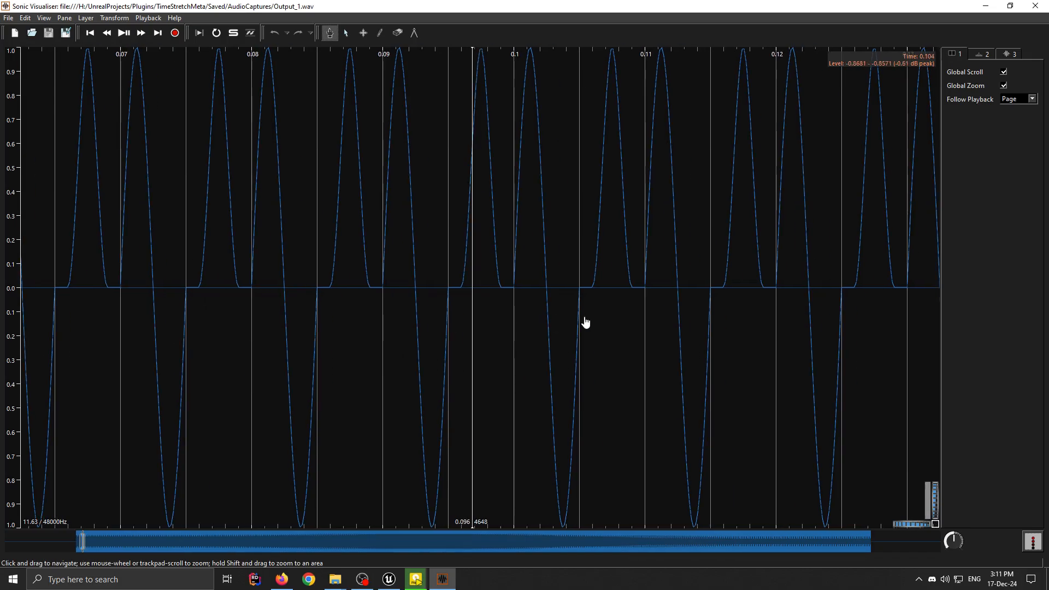
scroll(751, 337, "down", 3)
left_click_drag(732, 332, 482, 359)
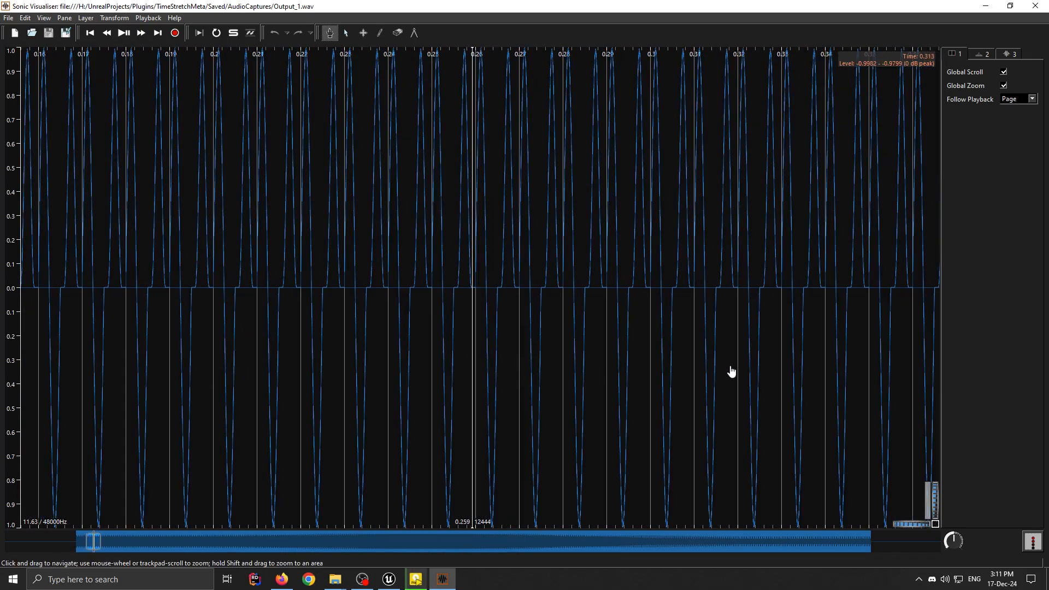
- Jump to around 6.67 seconds in the recording and examine the width of each state within a cycle
left_click(531, 543)
scroll(571, 351, "up", 3)
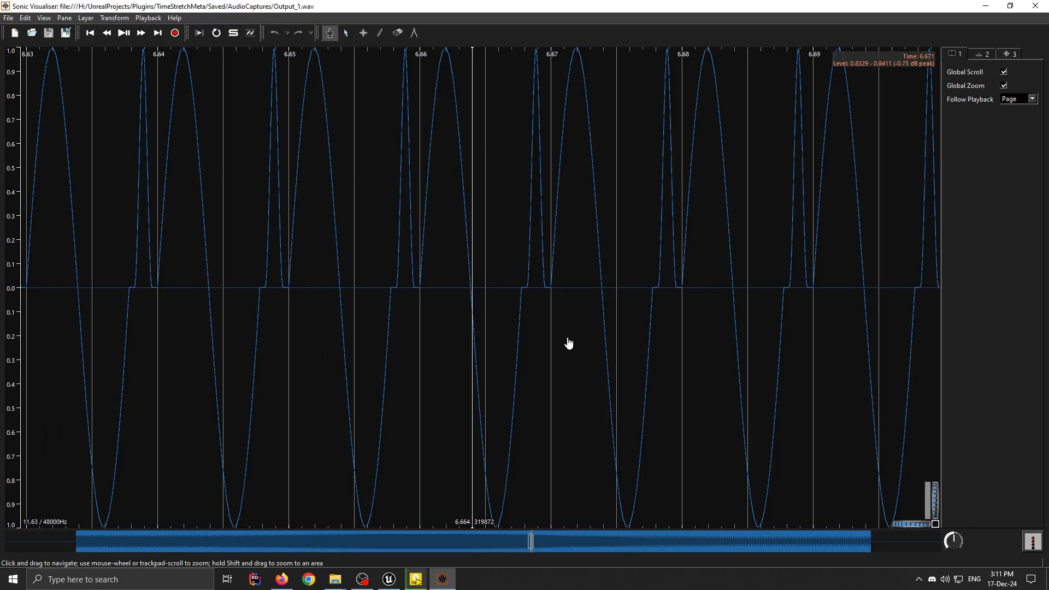
scroll(568, 343, "up", 2)
left_click_drag(698, 318, 420, 352)
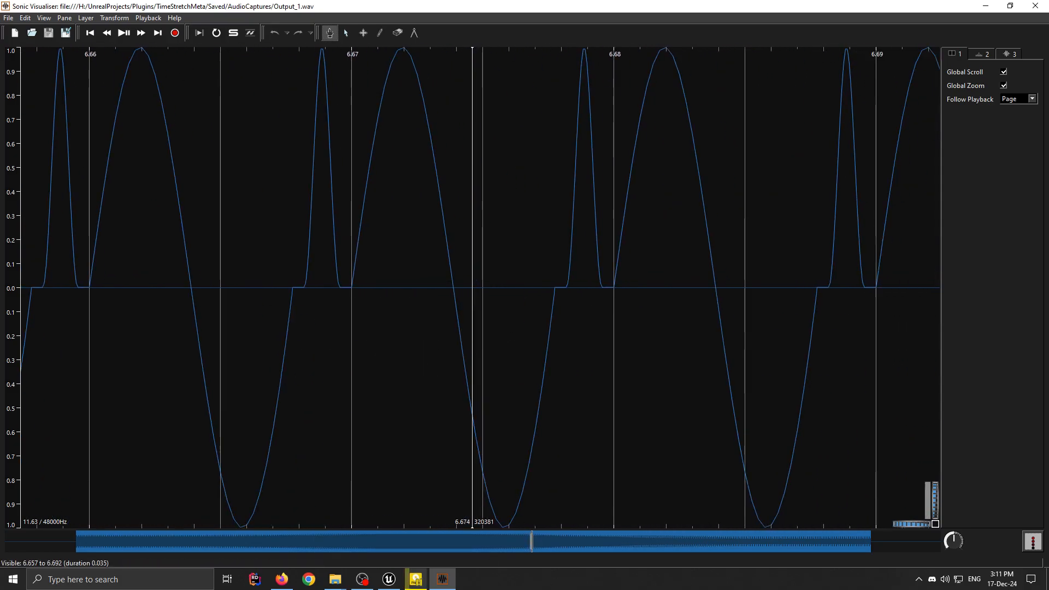
- Back in Unreal Editor, reset First Curve Sample Scale to 1.0, set the Duty Cycle input to 0.5, and nudge its node upward
left_click(415, 579)
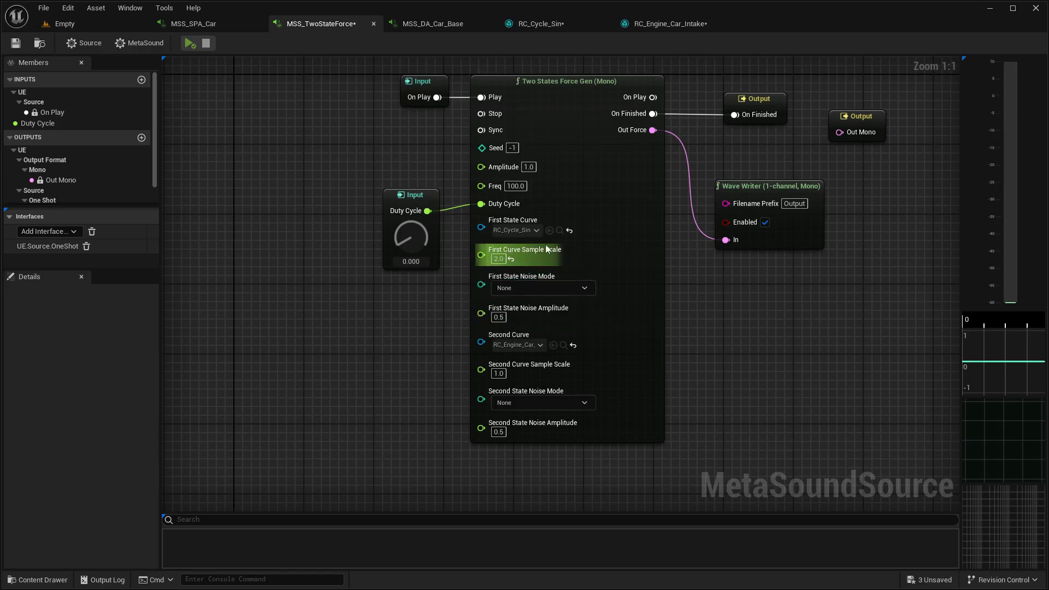
left_click(512, 259)
left_click(410, 261)
type("0.5")
key("Return")
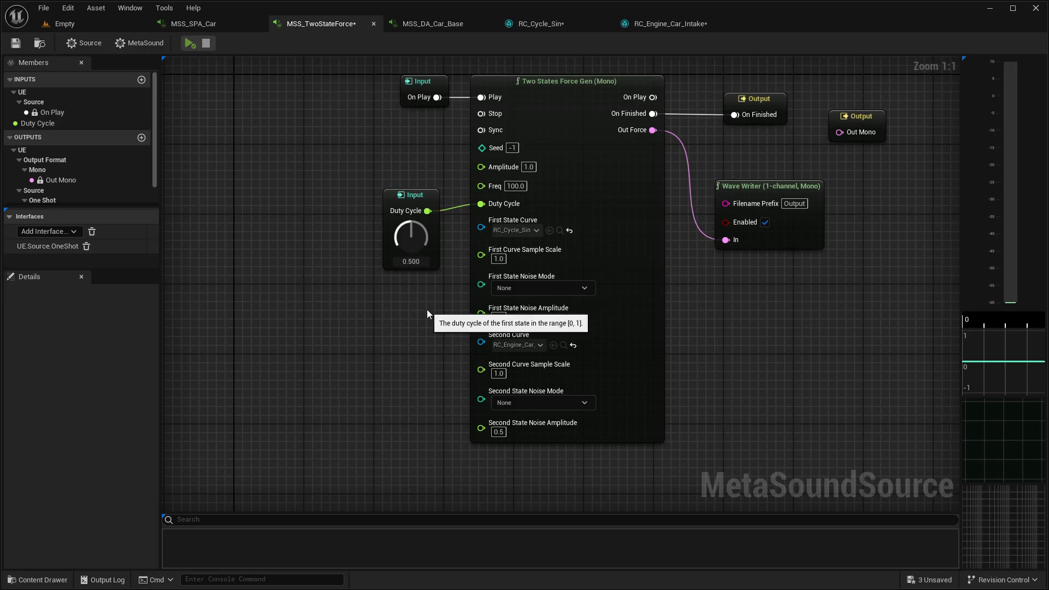
left_click_drag(410, 213, 410, 204)
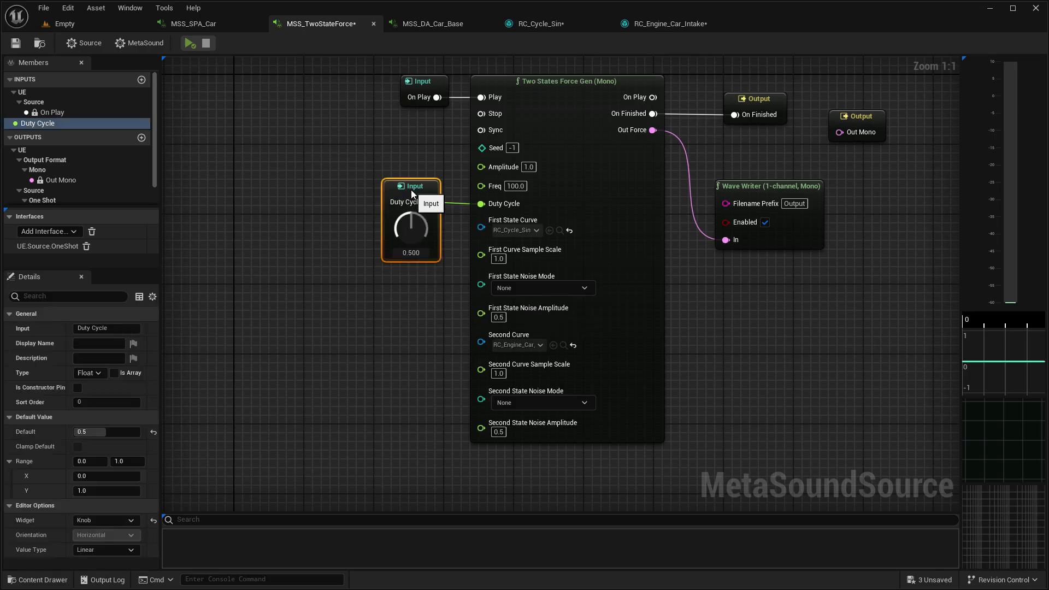
- Check the First State Noise Mode options without changing them, and connect the force generator's Out Force to the Out Mono output
left_click(565, 283)
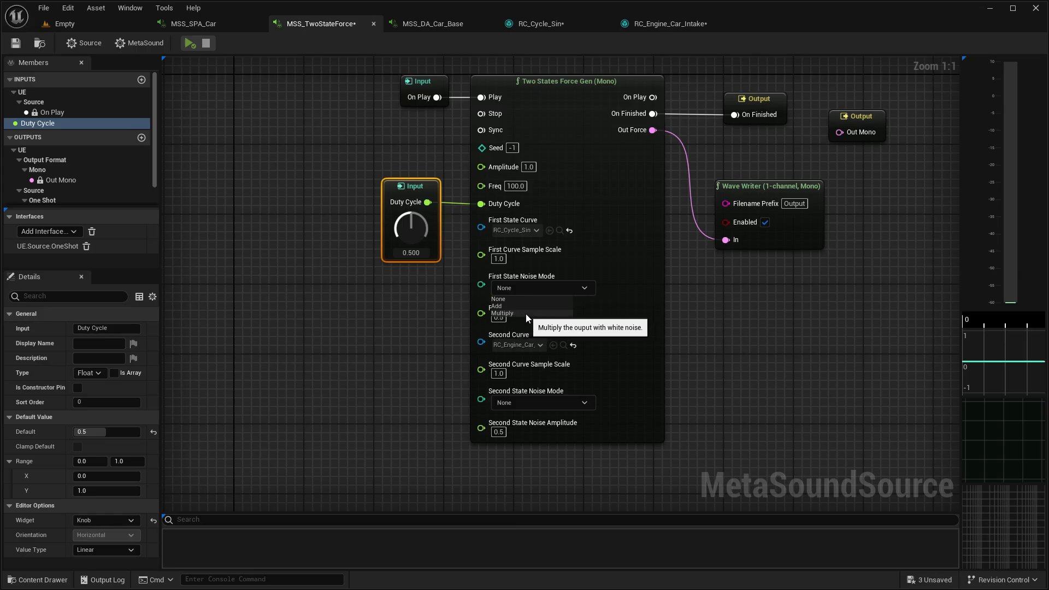
left_click(439, 324)
right_click_drag(797, 337, 702, 352)
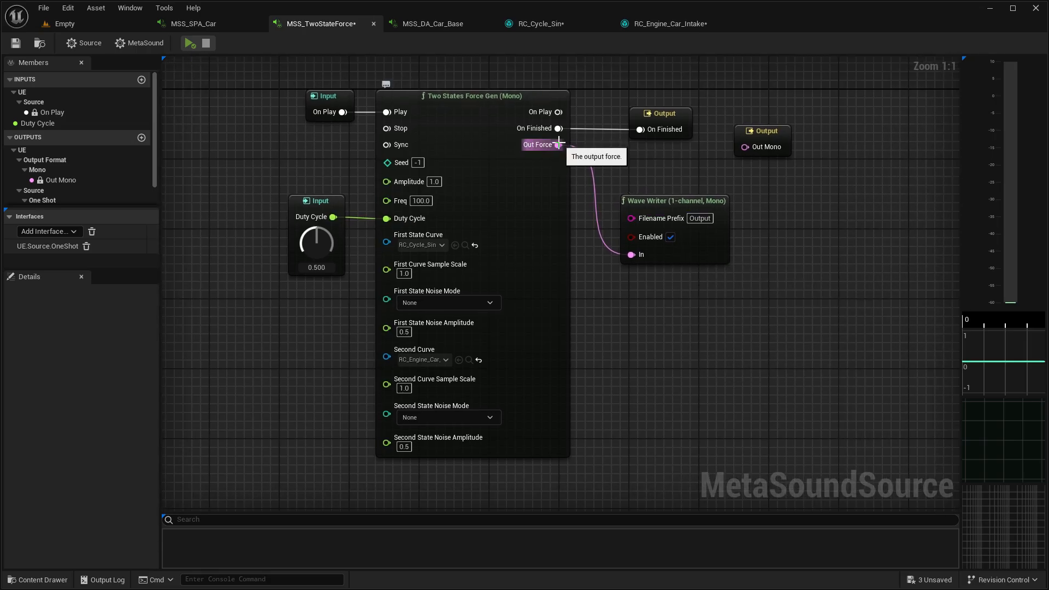
left_click_drag(558, 144, 636, 165)
- Add an MSS_Test_Car_Trigger node and place it well ahead of the Duty Cycle input in the graph
right_click_drag(310, 228, 551, 226)
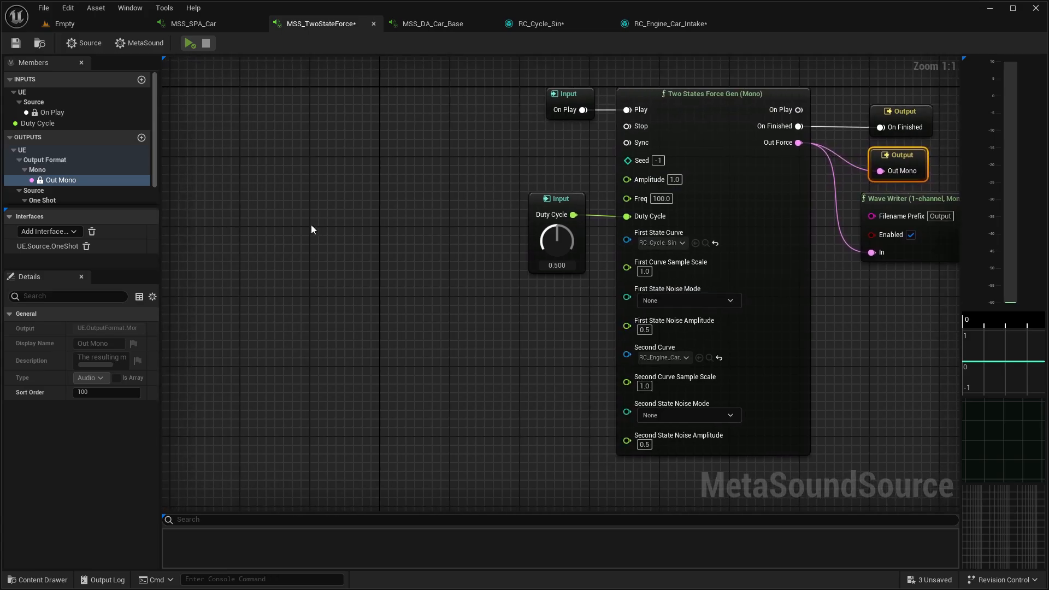
right_click(312, 228)
type("trigger RP")
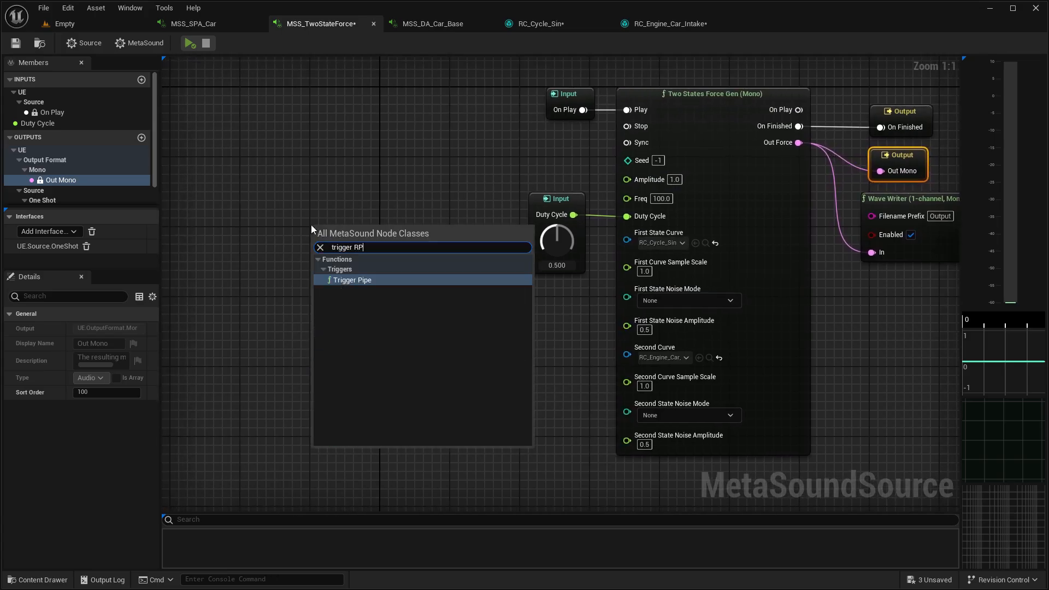
left_click(378, 363)
right_click_drag(369, 308, 571, 280)
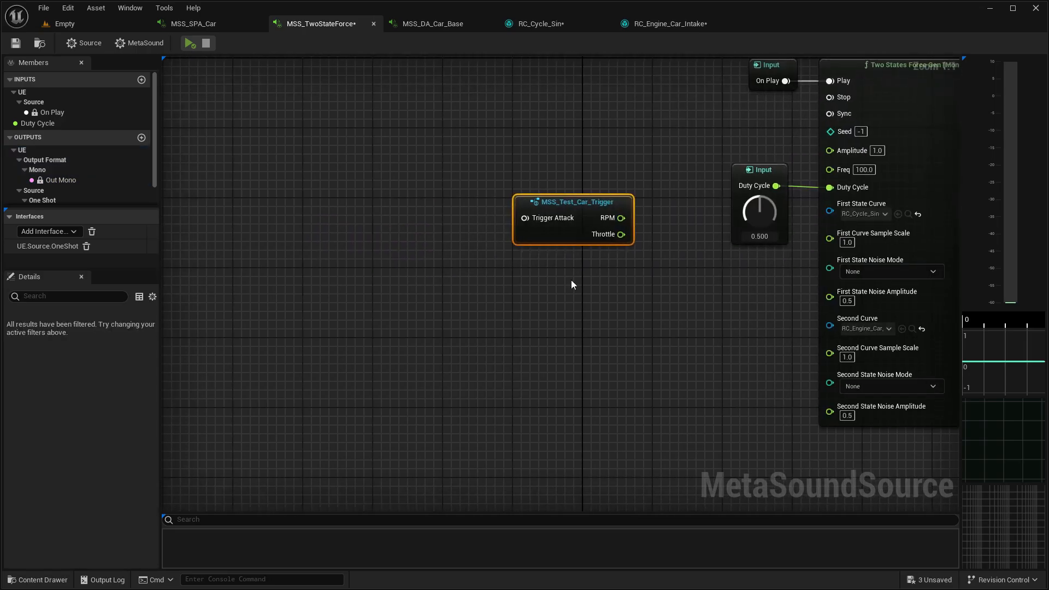
left_click_drag(545, 210, 220, 205)
- Add another On Play input node and connect it to the car trigger's Trigger Attack
left_click_drag(52, 112, 186, 156)
left_click_drag(220, 175, 283, 162)
left_click(211, 215)
- Add a Divide (Float) node fed by the car trigger's RPM and set its divisor to 60
left_click_drag(348, 177, 397, 178)
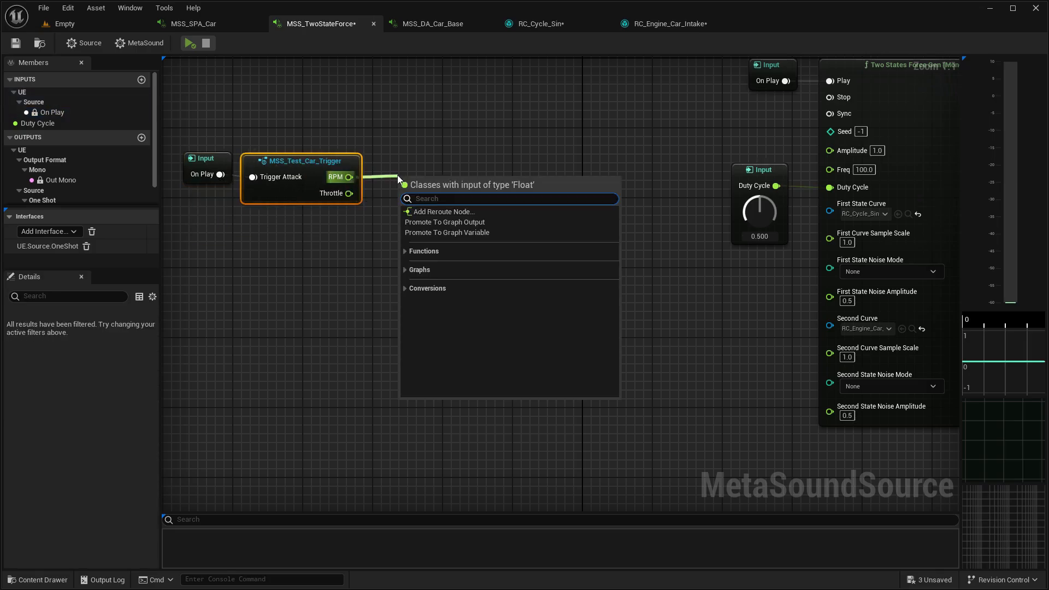
type("/")
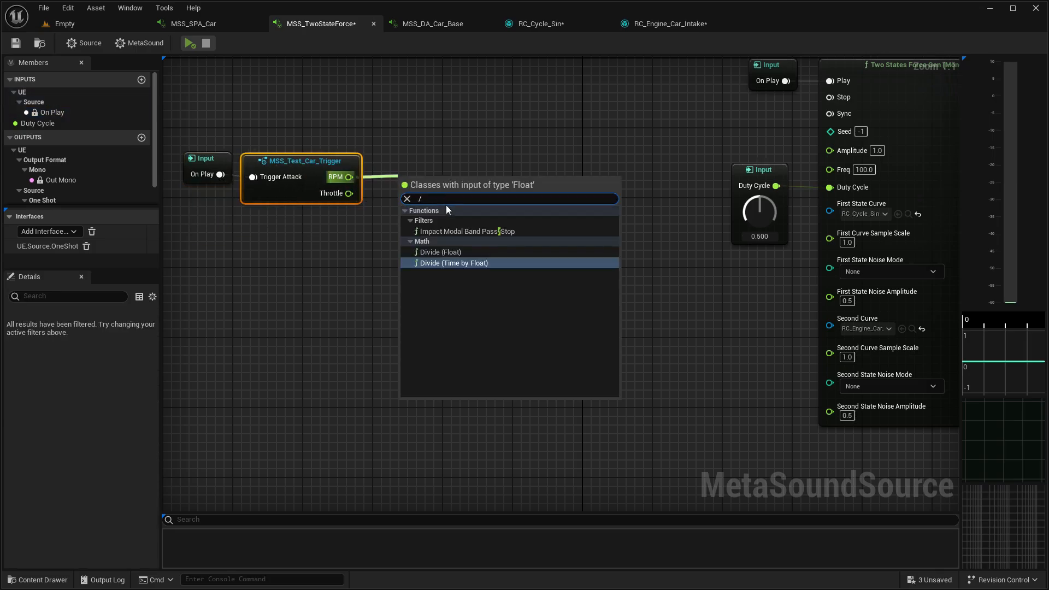
left_click(461, 252)
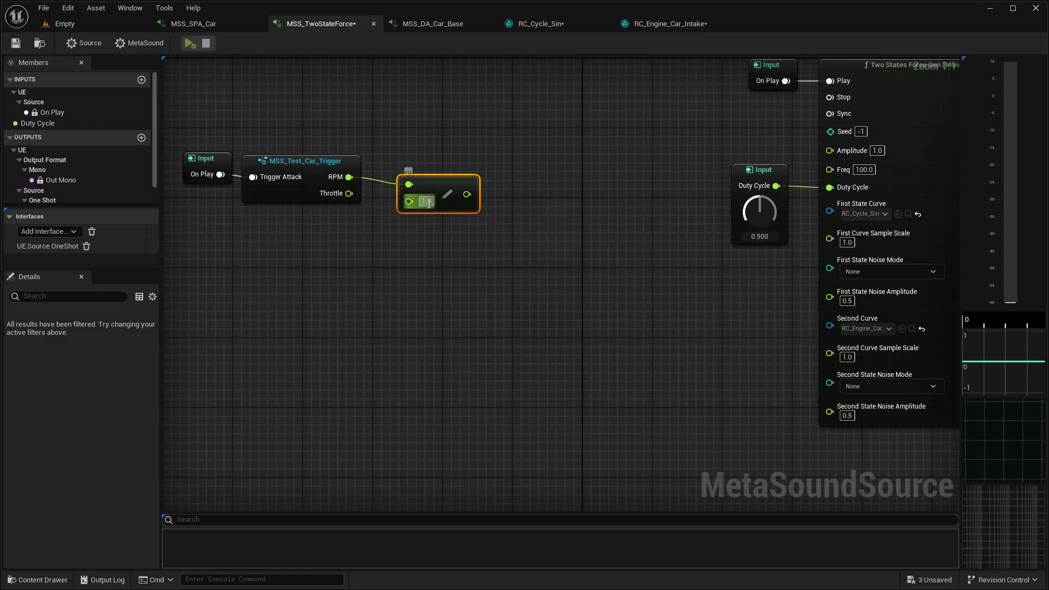
type("60")
key("Return")
left_click(438, 244)
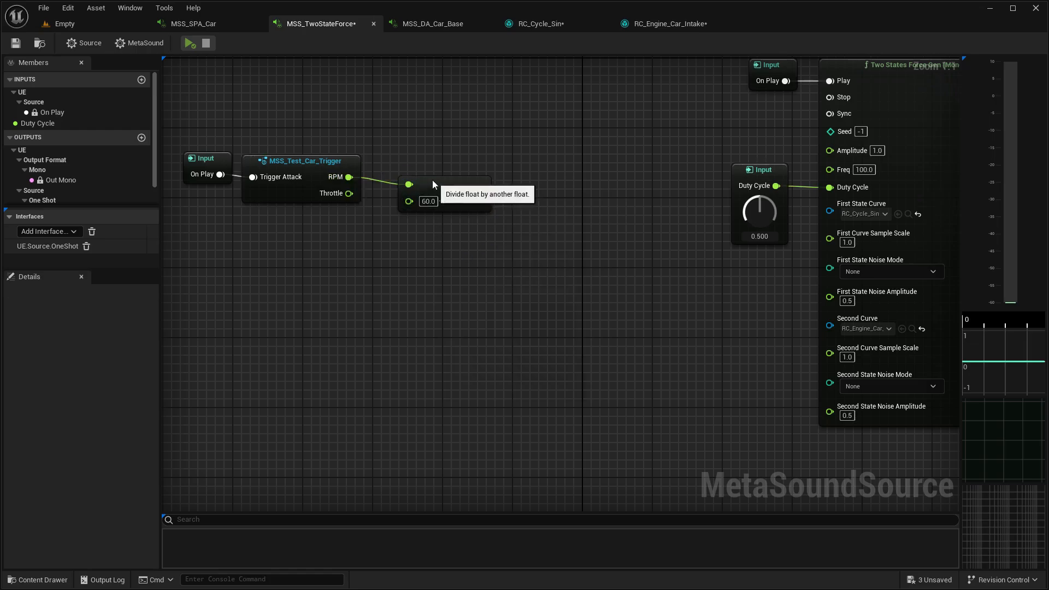
left_click(470, 182)
- Add a float Multiply node fed by the division result and set its factor to 2
left_click_drag(471, 190, 549, 183)
type("*")
left_click(573, 256)
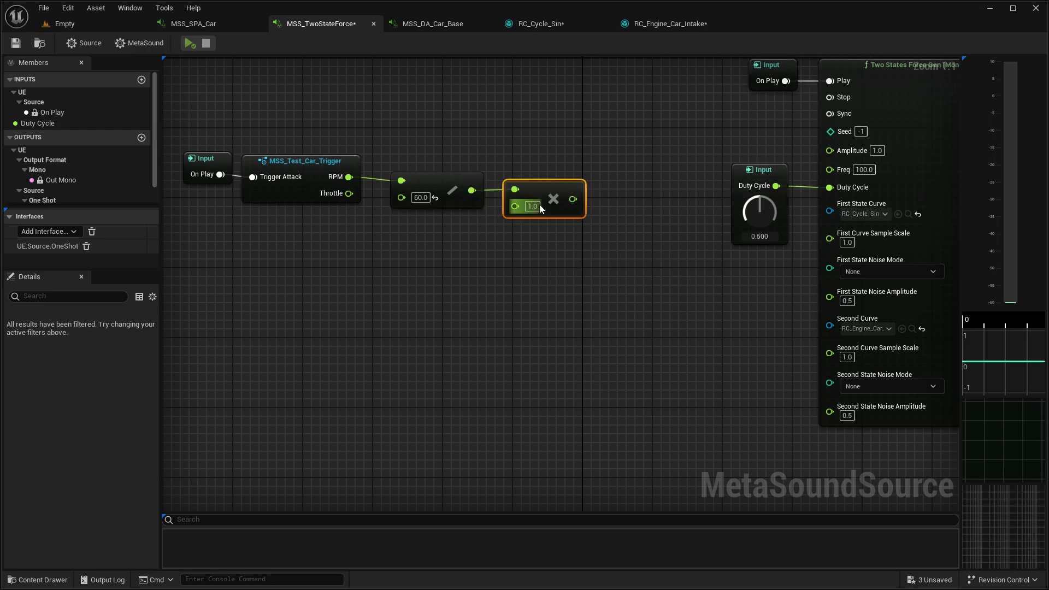
type("2")
left_click(548, 267)
- Connect the multiplication result to the force generator's Freq, and tidy the positions of the Duty Cycle, trigger and math nodes
right_click_drag(582, 247, 476, 260)
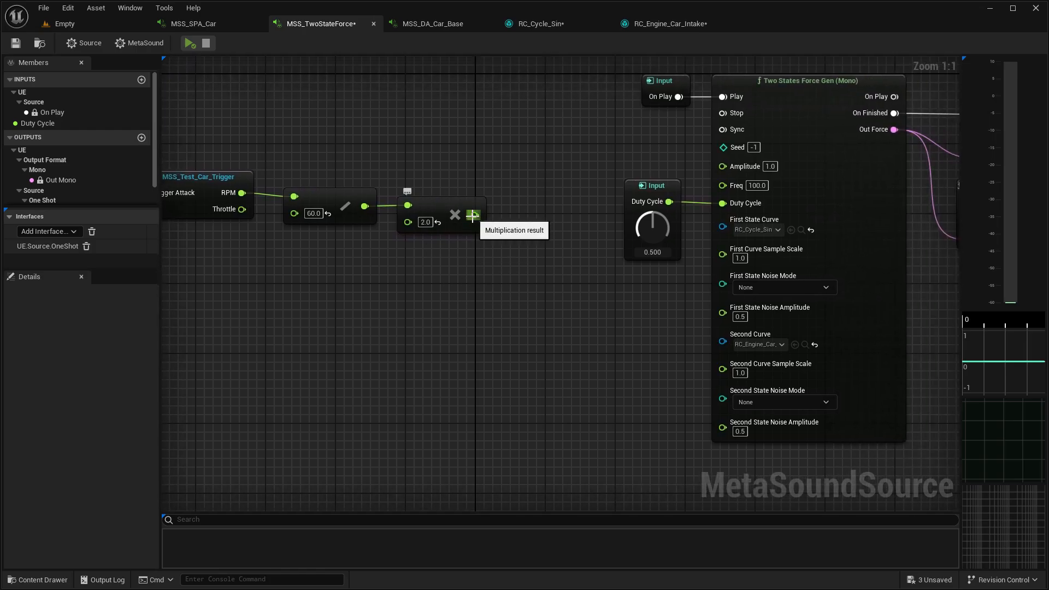
left_click_drag(472, 216, 722, 185)
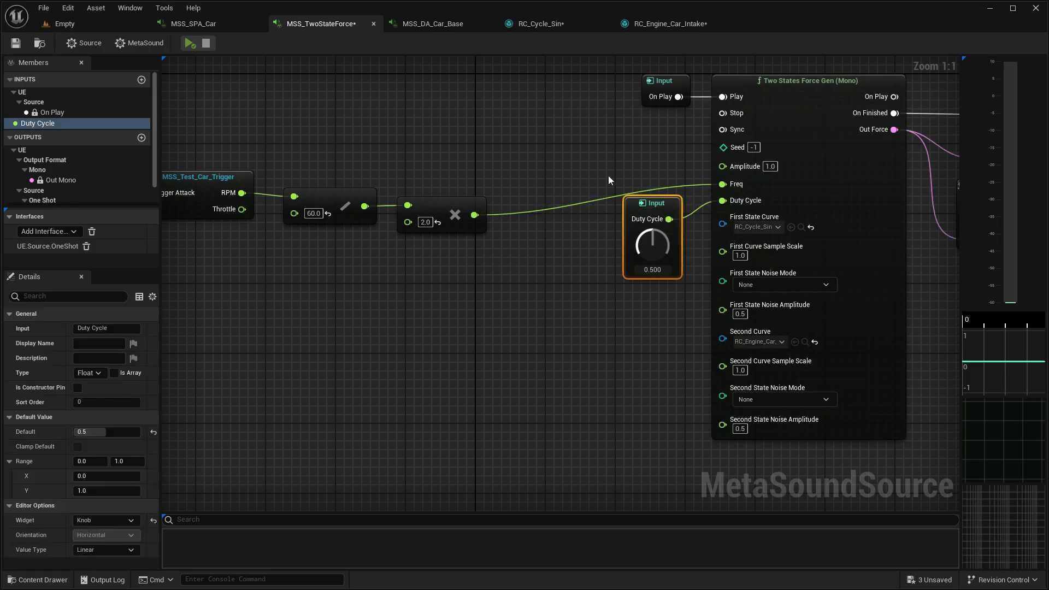
right_click_drag(608, 175, 554, 162)
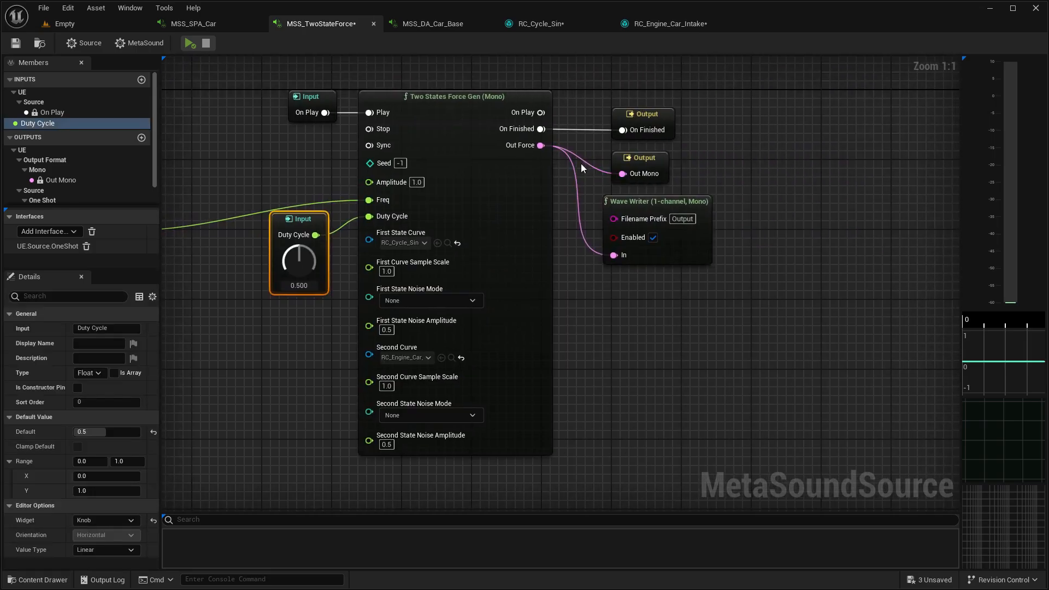
right_click_drag(234, 199, 672, 182)
scroll(587, 210, "down", 2)
left_click_drag(604, 251, 286, 164)
left_click_drag(557, 204, 602, 189)
right_click_drag(625, 281, 300, 314)
scroll(627, 316, "up", 1)
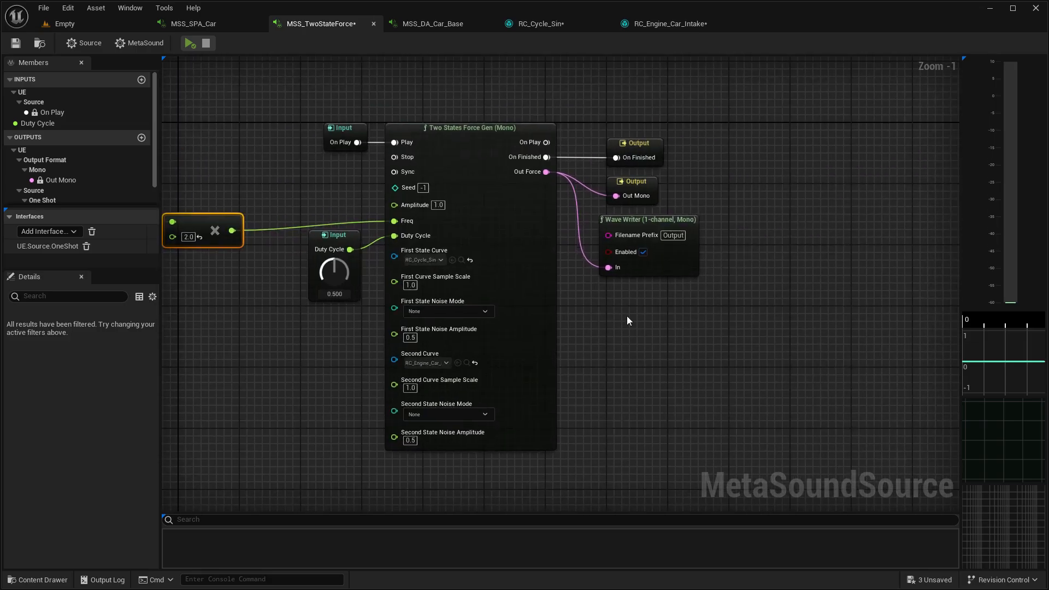
- Play the MetaSound with the Duty Cycle at 0.5 for about 15 seconds to record it, and stop playback
left_click(190, 47)
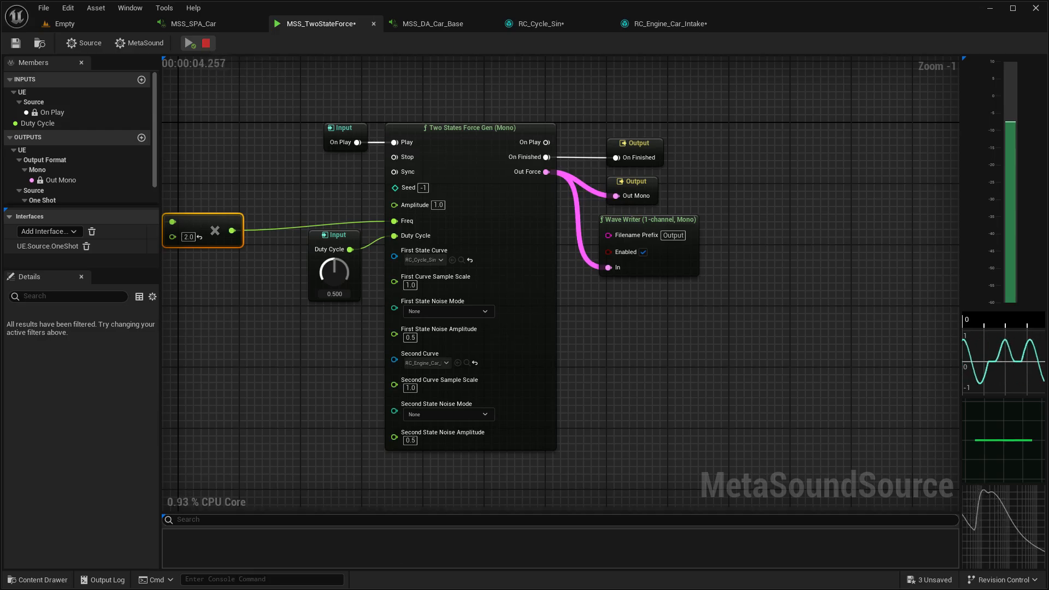
left_click(228, 356)
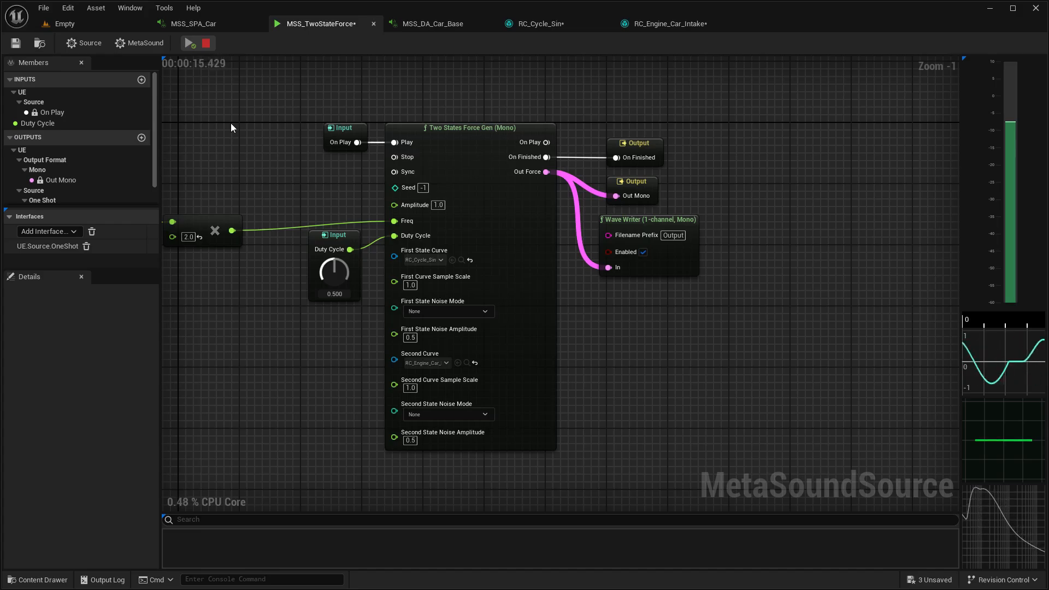
left_click(206, 43)
- Set the Duty Cycle knob to 1.0, play the MetaSound for about 11 seconds to record it, and stop playback
left_click_drag(333, 272, 334, 251)
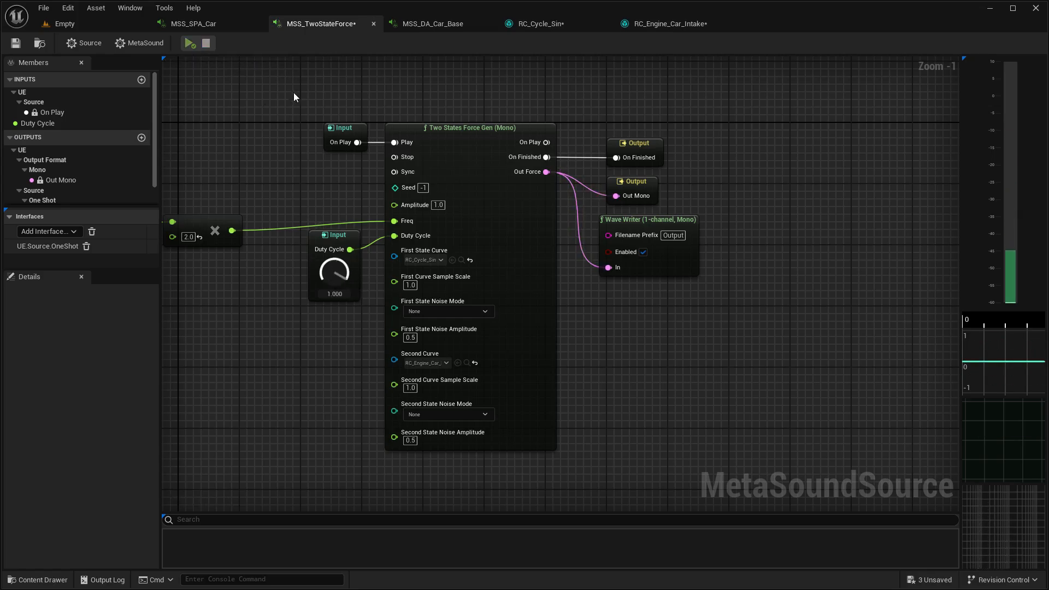
left_click(192, 46)
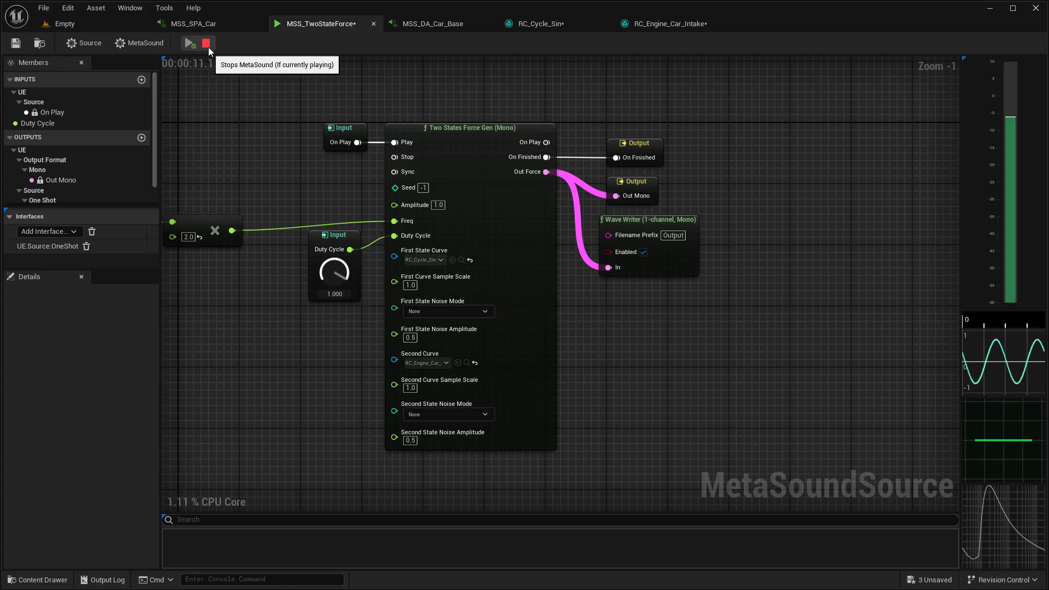
left_click(207, 45)
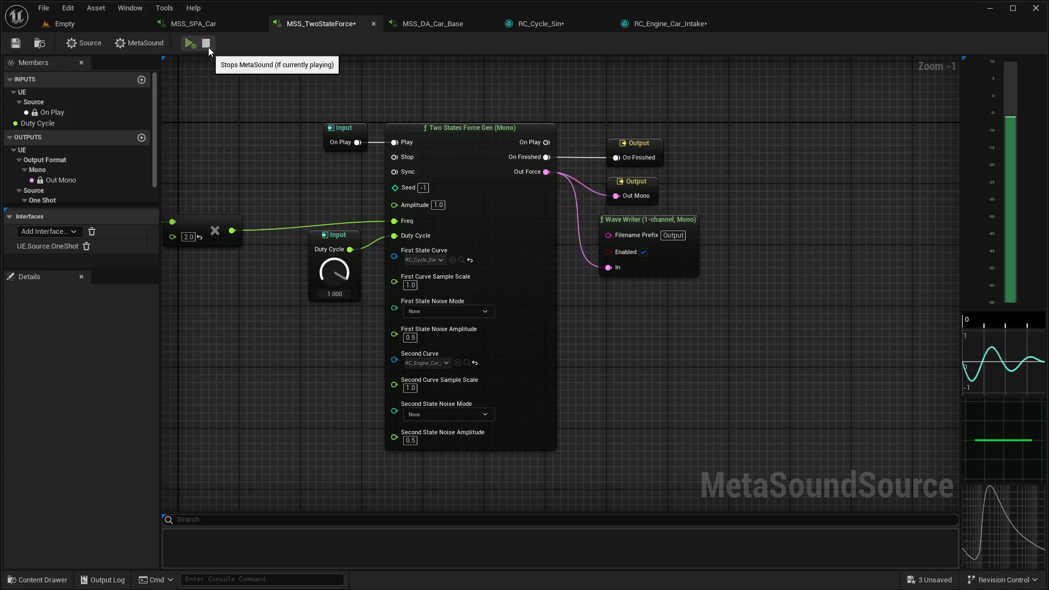
- Switch to Sonic Visualiser, load Output_3.wav, and examine its waveform over a wider time range
right_click_drag(306, 180, 535, 280)
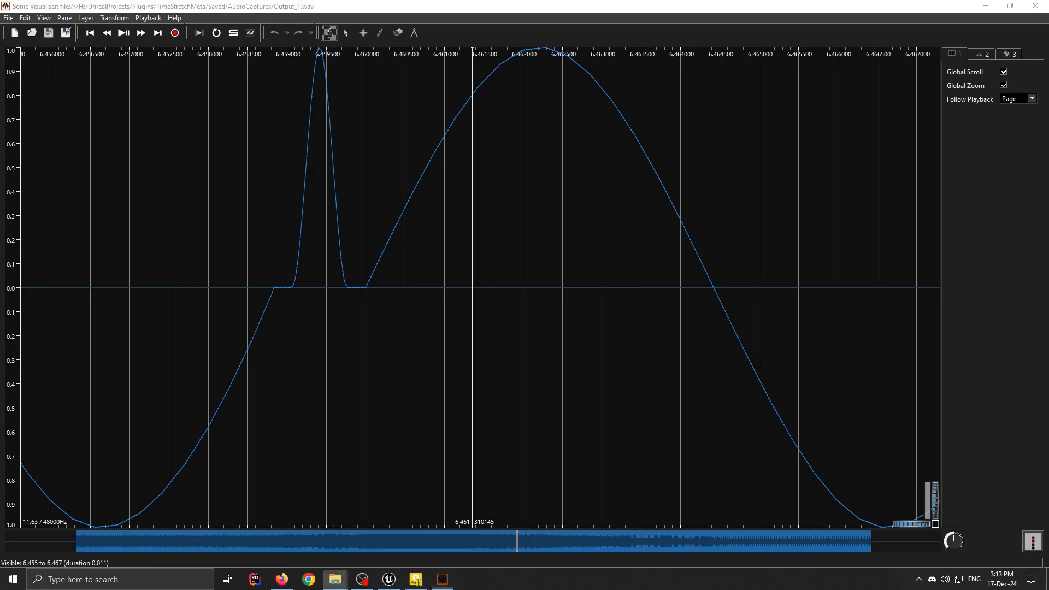
left_click_drag(253, 337, 253, 367)
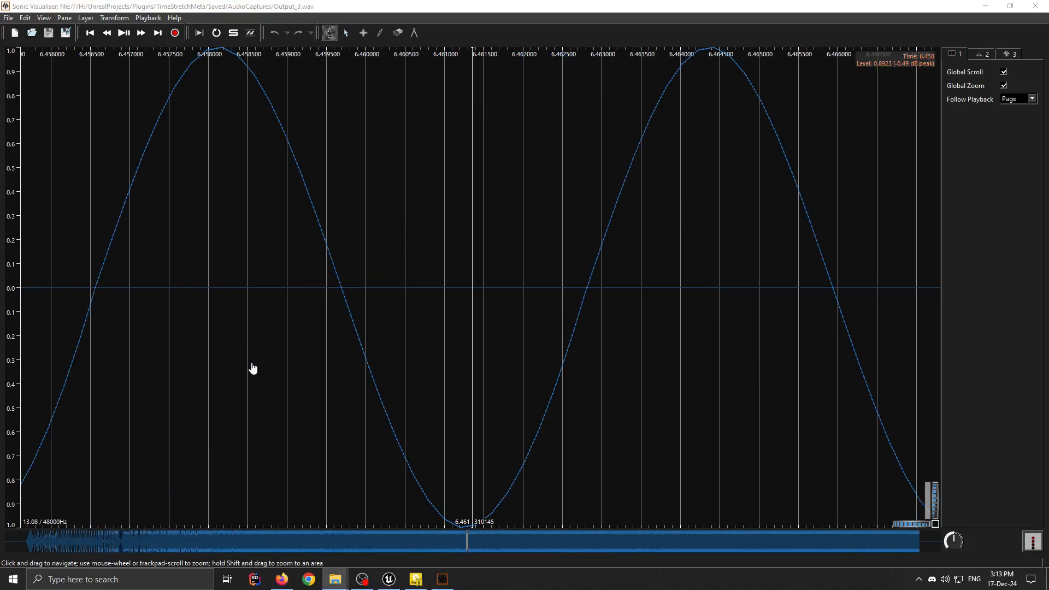
scroll(429, 382, "down", 4)
- Add a spectrogram layer to Output_3.wav and examine its harmonics over the entire recording
right_click(425, 377)
mouse_move(457, 351)
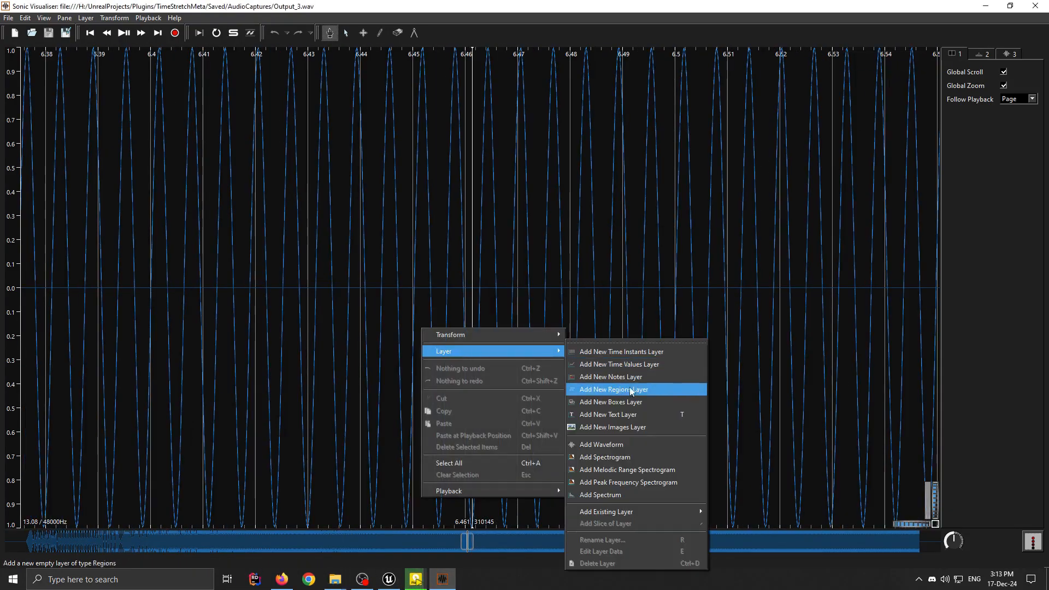
left_click(625, 460)
scroll(549, 385, "down", 10)
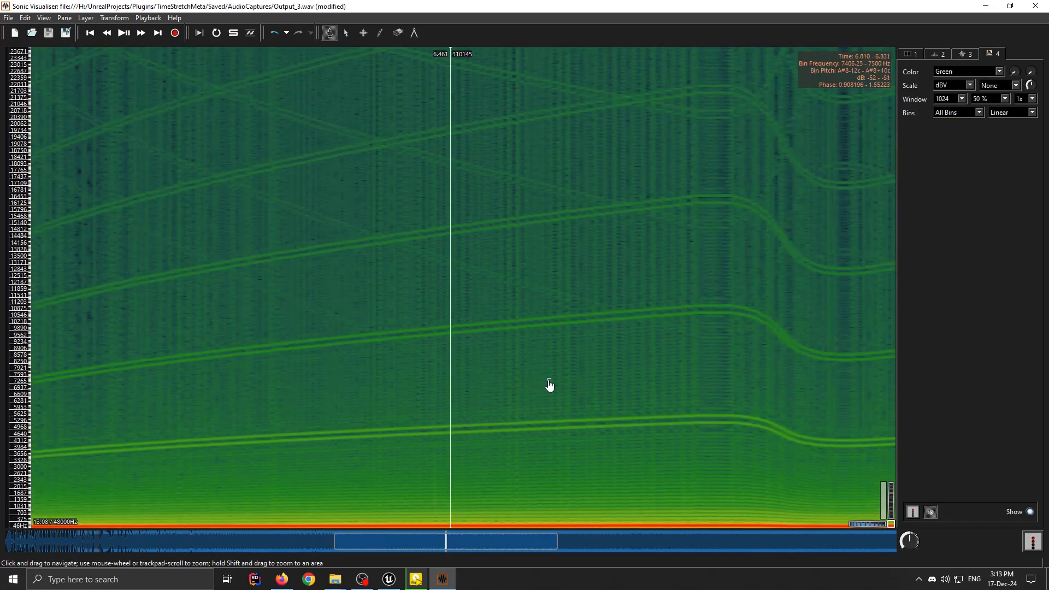
scroll(477, 414, "up", 1)
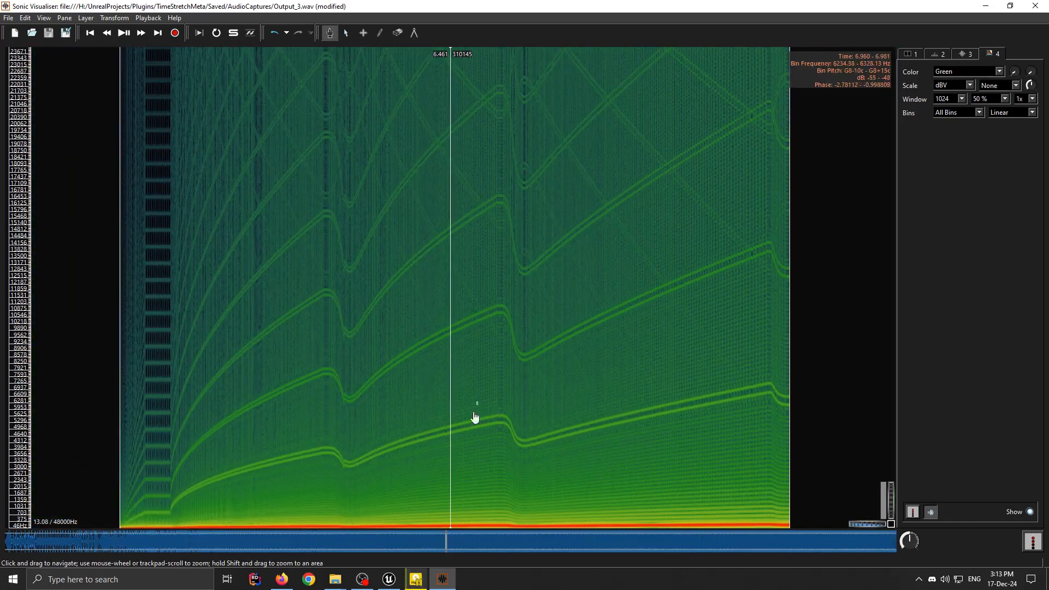
- Load Output_2.wav and examine its harmonics in the spectrogram for comparison
left_click_drag(180, 589, 220, 410)
scroll(463, 354, "up", 1)
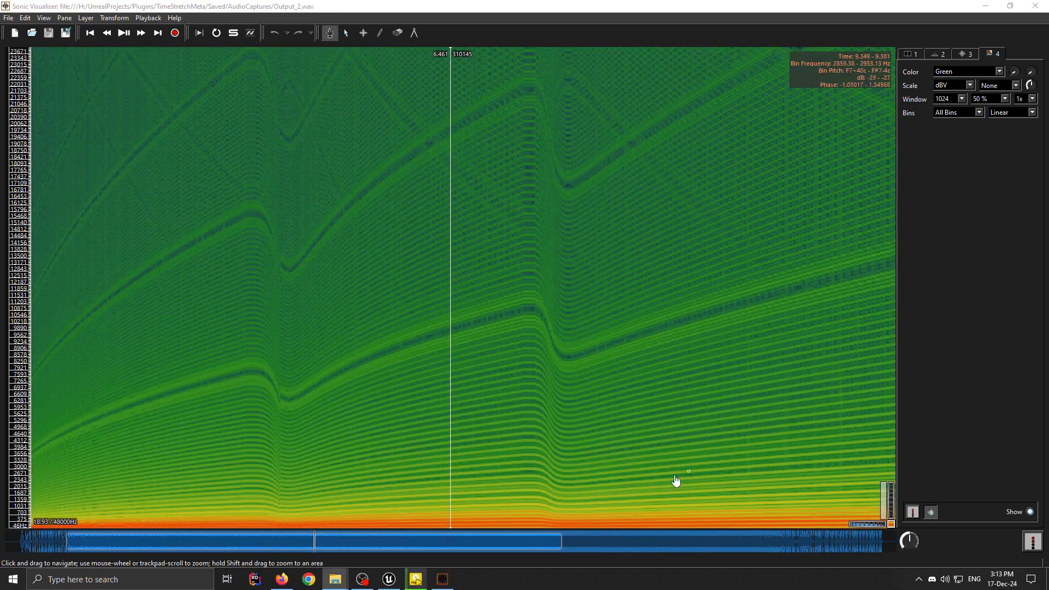
left_click_drag(494, 552, 540, 508)
scroll(301, 451, "down", 3)
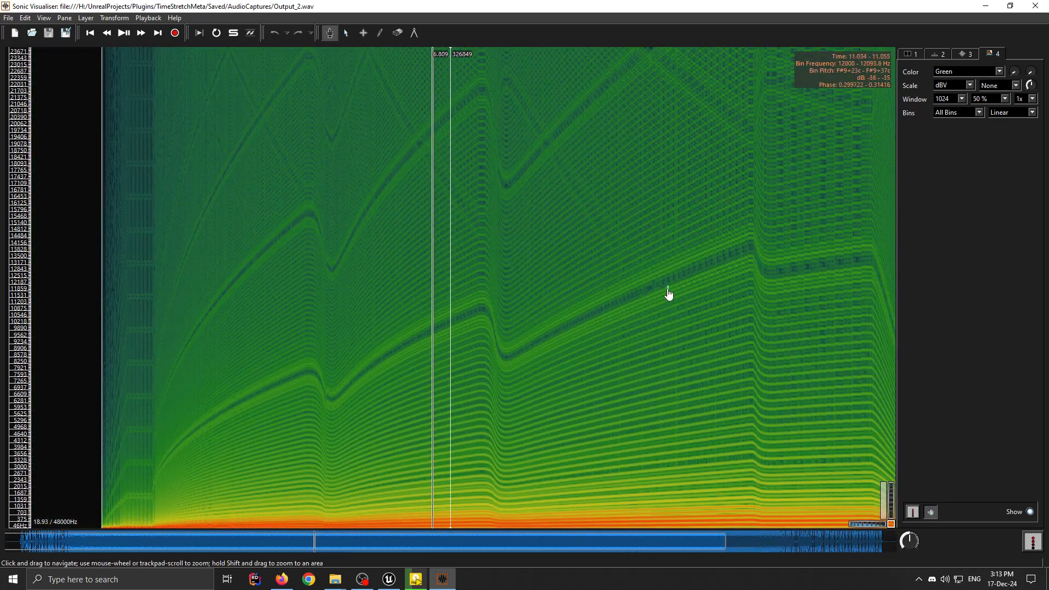
scroll(616, 330, "up", 1)
left_click_drag(396, 537, 481, 538)
- Check the waveform layer of Output_2.wav, return to the spectrogram layer, and examine the full recording
left_click(964, 54)
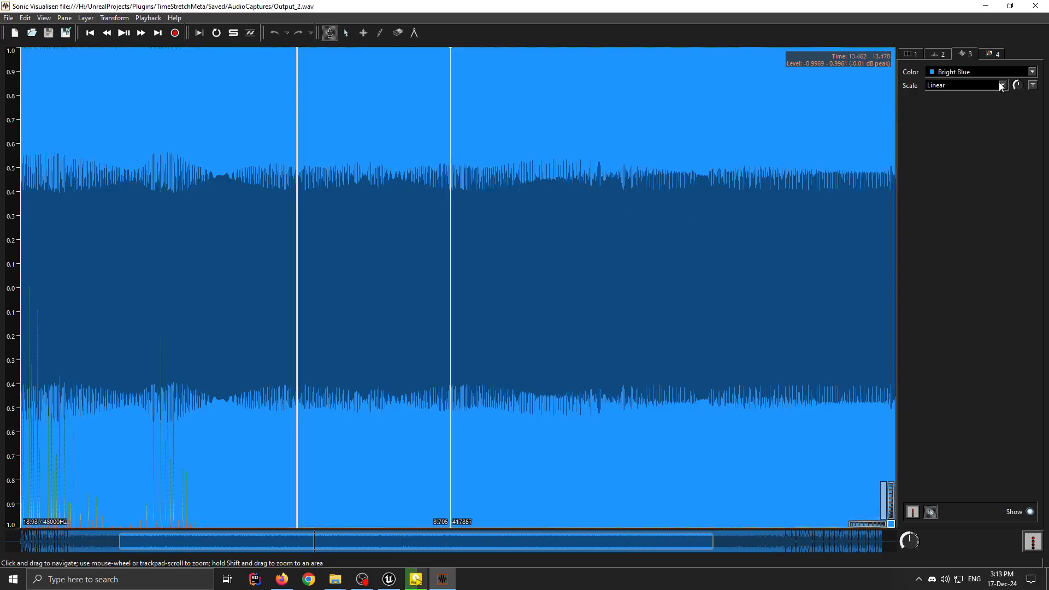
left_click(991, 56)
scroll(573, 437, "down", 3)
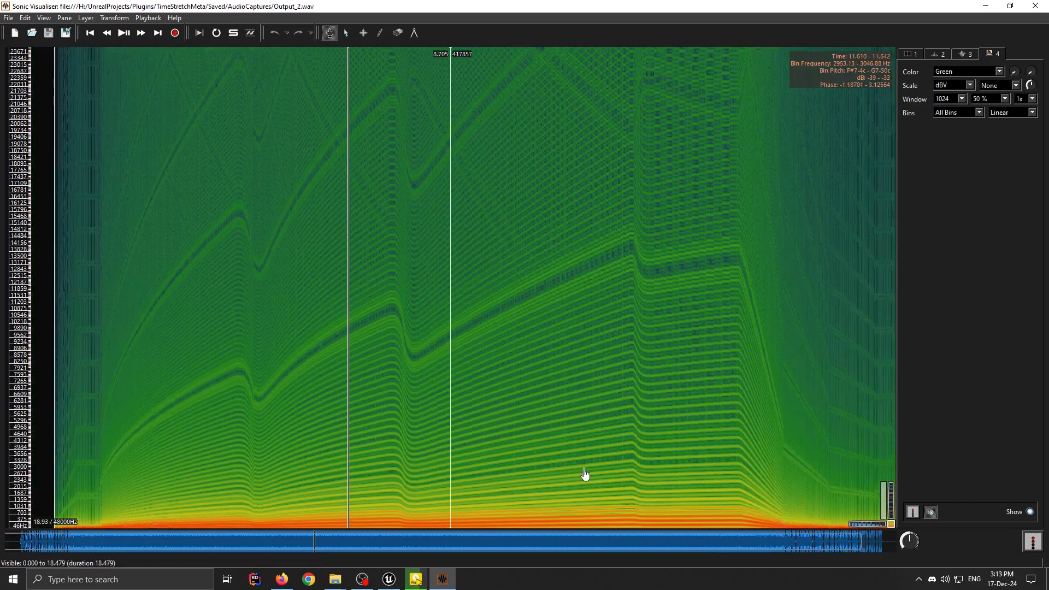
- Back in Unreal Editor, delete the Wave Writer node and move the Out Mono output away to make room
left_click(385, 584)
scroll(501, 389, "up", 2)
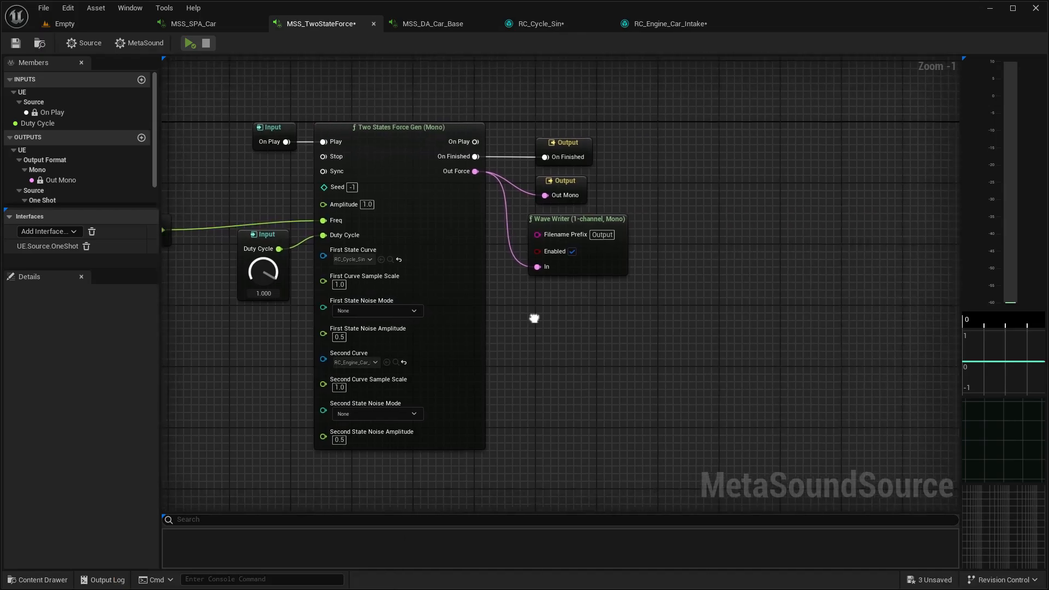
left_click_drag(540, 217, 808, 197)
key("Delete")
left_click_drag(536, 189, 781, 166)
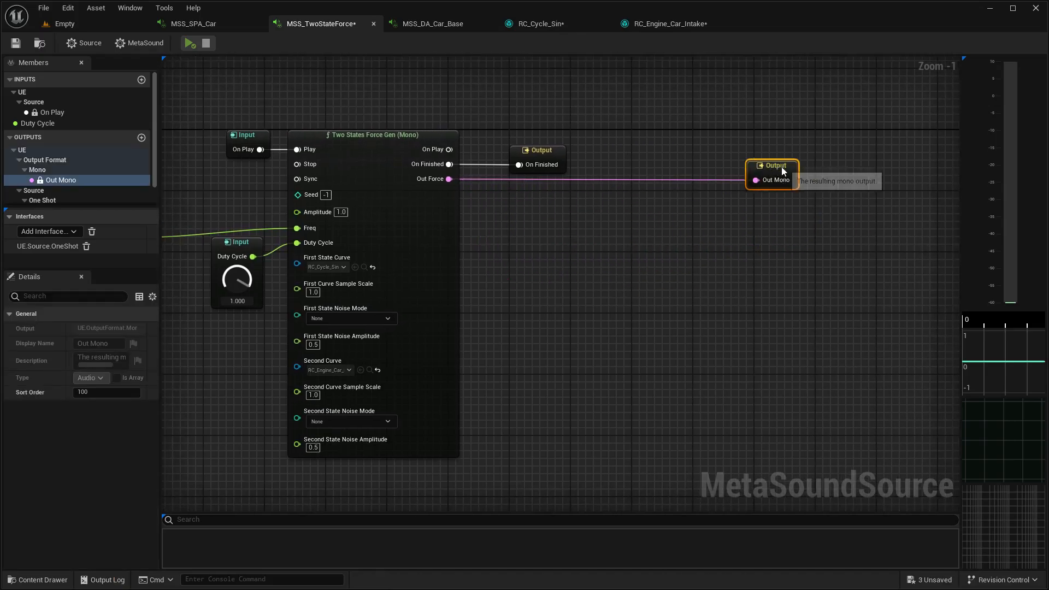
- Add an Impact External Force Synth (Mono) fed by Out Force, wire its Out Mono to the output, and connect On Play to its Play
left_click_drag(449, 178, 507, 220)
type("external")
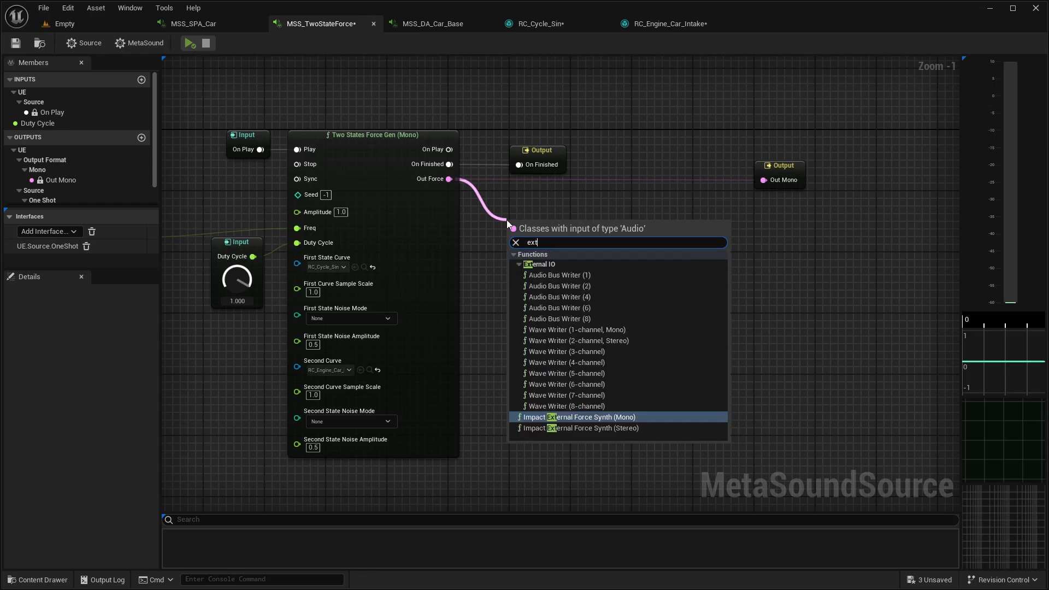
left_click(546, 395)
left_click_drag(638, 269, 763, 180)
left_click_drag(603, 226, 651, 189)
left_click_drag(449, 149, 565, 203)
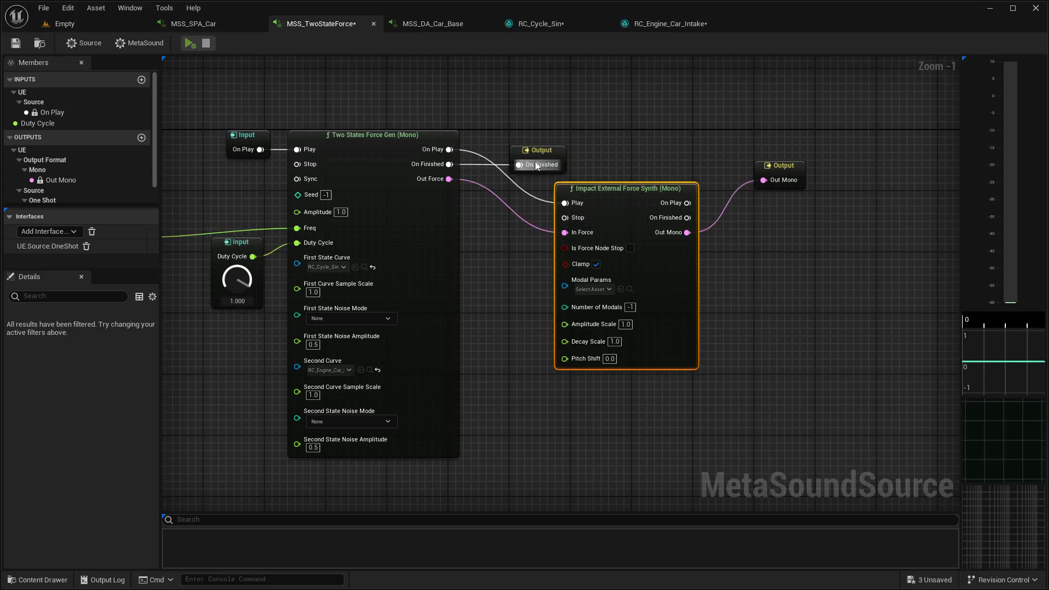
- Rewire the On Finished output to the synth's On Finished pin, and rearrange the output and synth nodes
left_click_drag(530, 151, 690, 120)
left_click(680, 133, "alt")
left_click_drag(687, 218, 680, 135)
left_click_drag(706, 118, 790, 118)
left_click_drag(641, 193, 648, 150)
- Search the synth's Modal Params assets for "car" and assign the IMO_Engine_Car modal object
left_click(609, 244)
type("car")
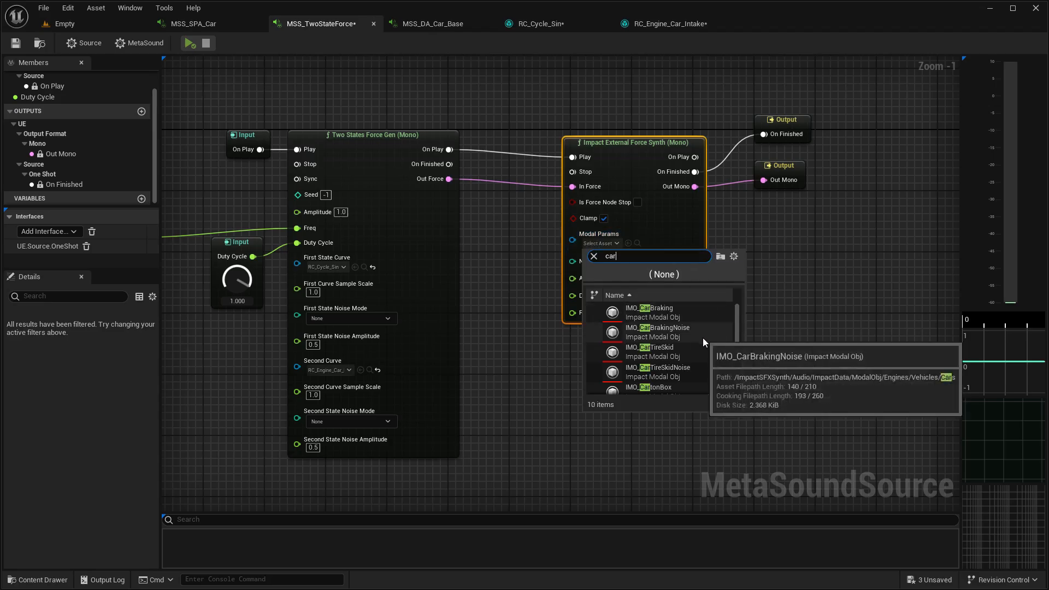
scroll(703, 338, "down", 3)
left_click(709, 369)
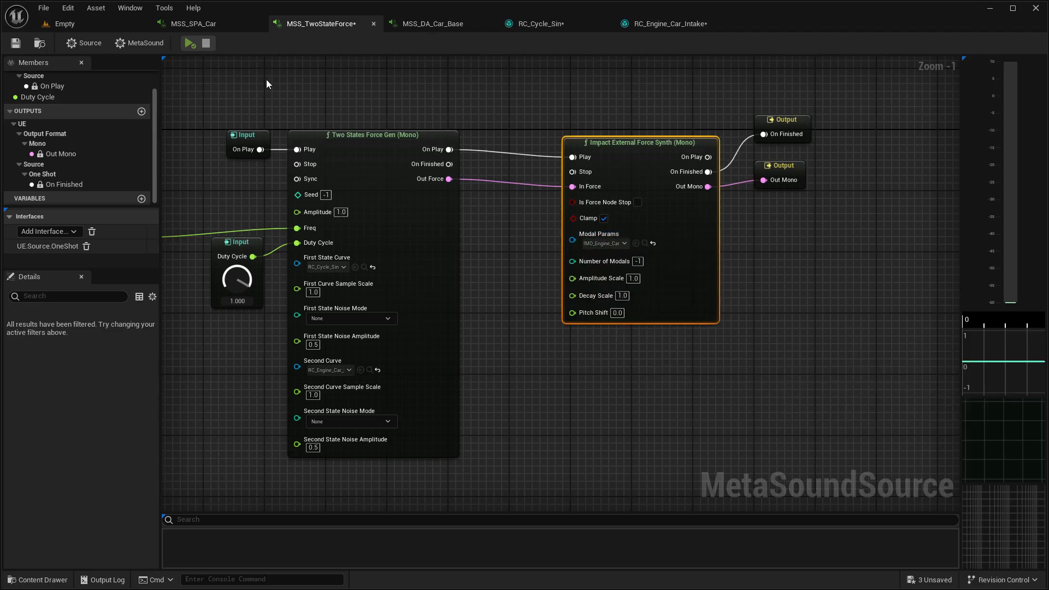
- Play the MetaSound through the synth, and align the synth and output nodes with the force generator while listening
key("space")
left_click_drag(634, 150, 634, 142)
left_click_drag(853, 108, 769, 213)
left_click(499, 228)
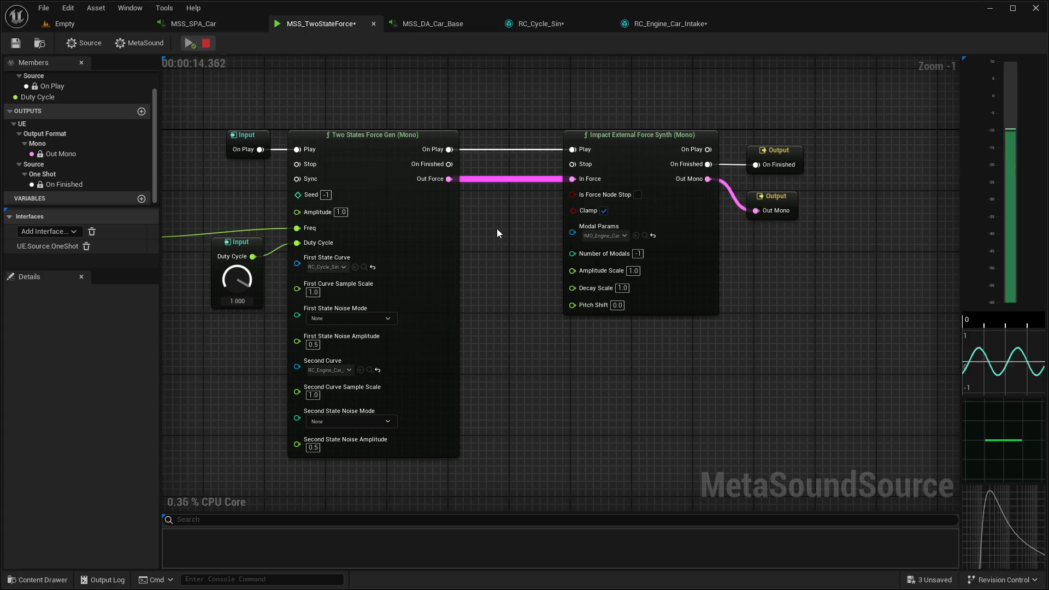
- Stop playback, set the Duty Cycle input to 0.5, and audition the MetaSound again
left_click(208, 43)
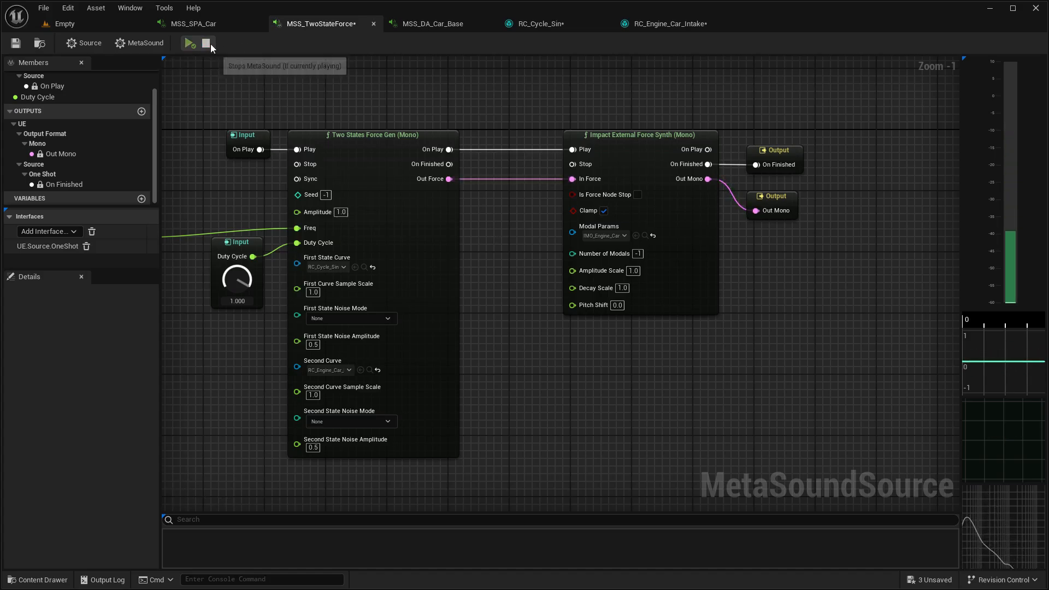
left_click(229, 304)
type("0.")
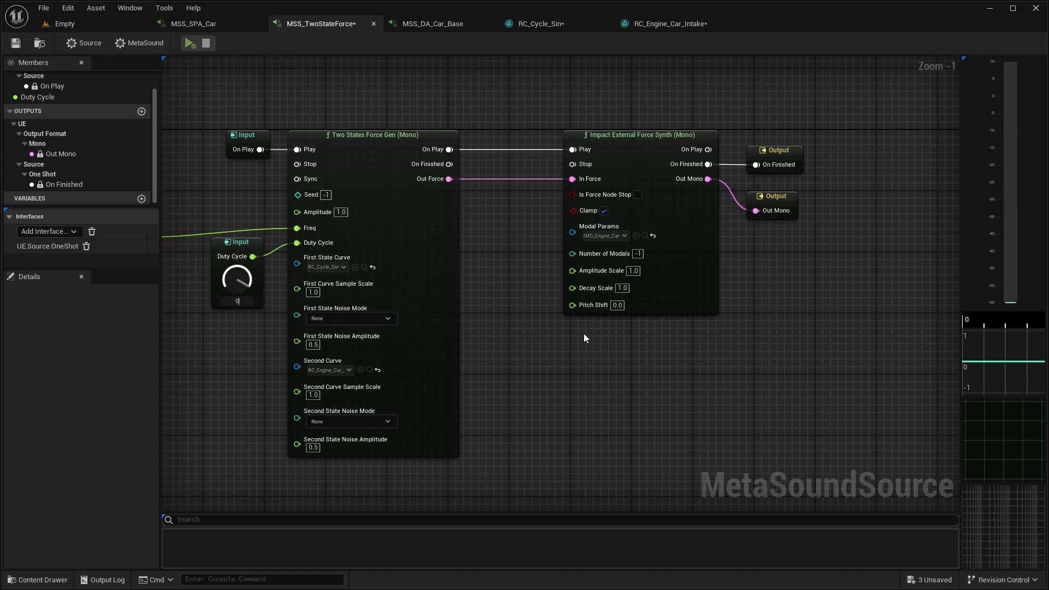
type("500")
left_click(190, 44)
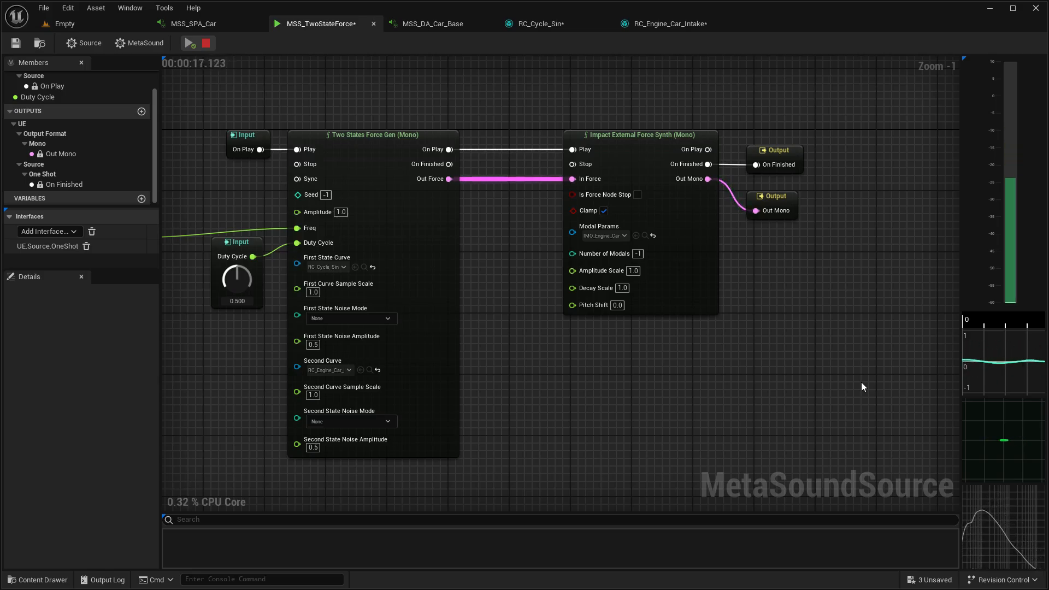
left_click(210, 47)
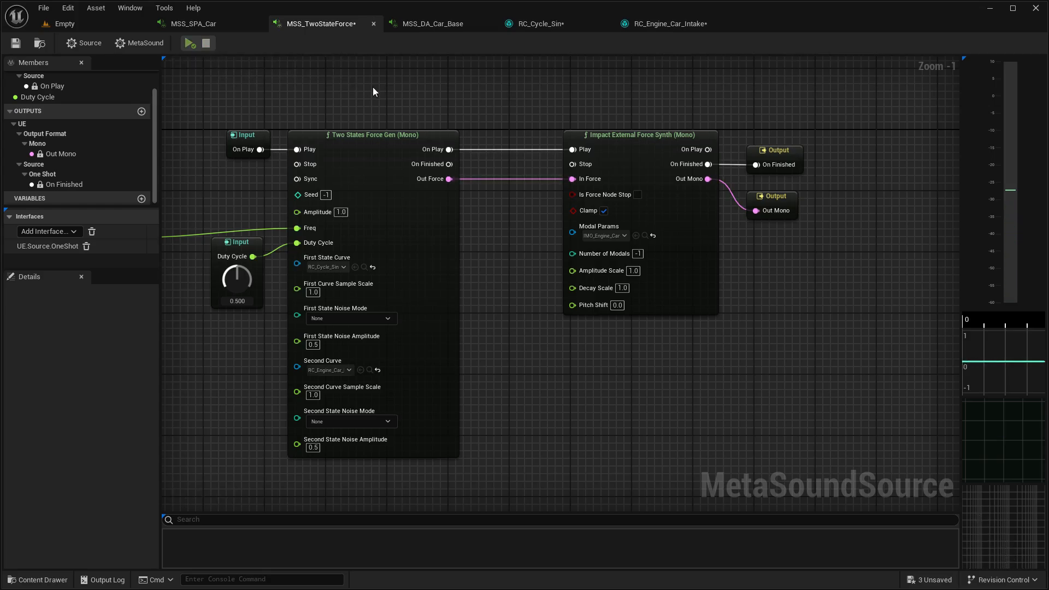
- Close the RC_Cycle_Sin and RC_Engine_Car_Intake curve assets and the MSS_TwoStateForce MetaSound to return to MSS_DA_Car_Base
right_click_drag(398, 93, 476, 94)
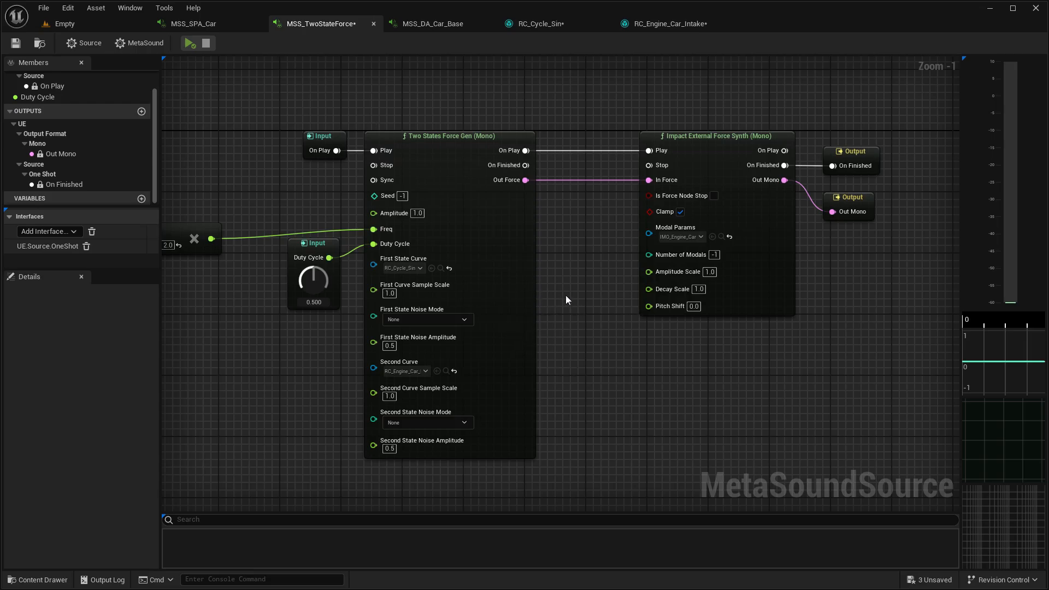
right_click_drag(440, 87, 468, 72)
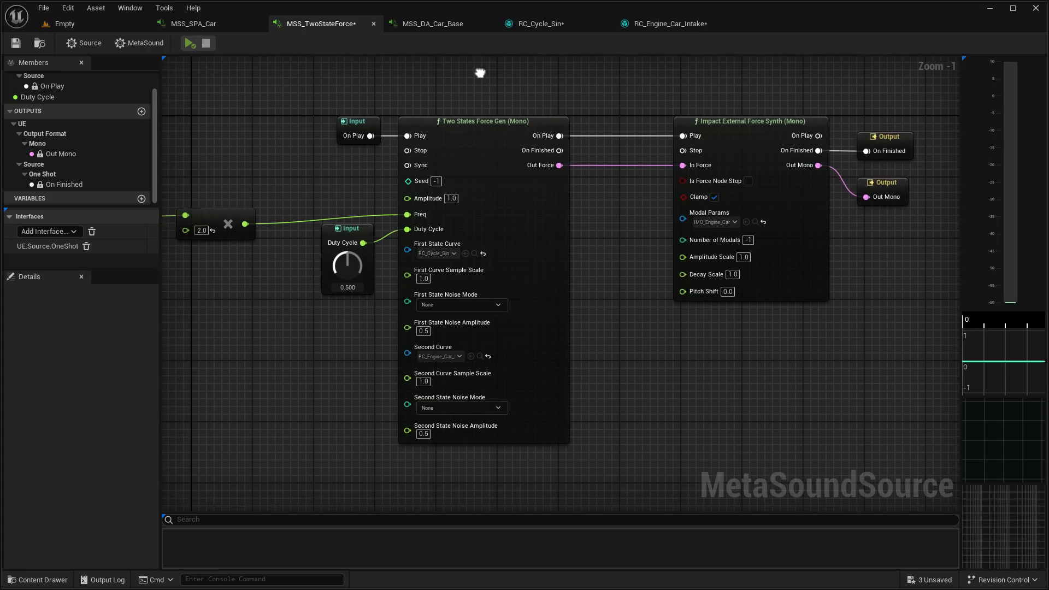
scroll(451, 91, "up", 1)
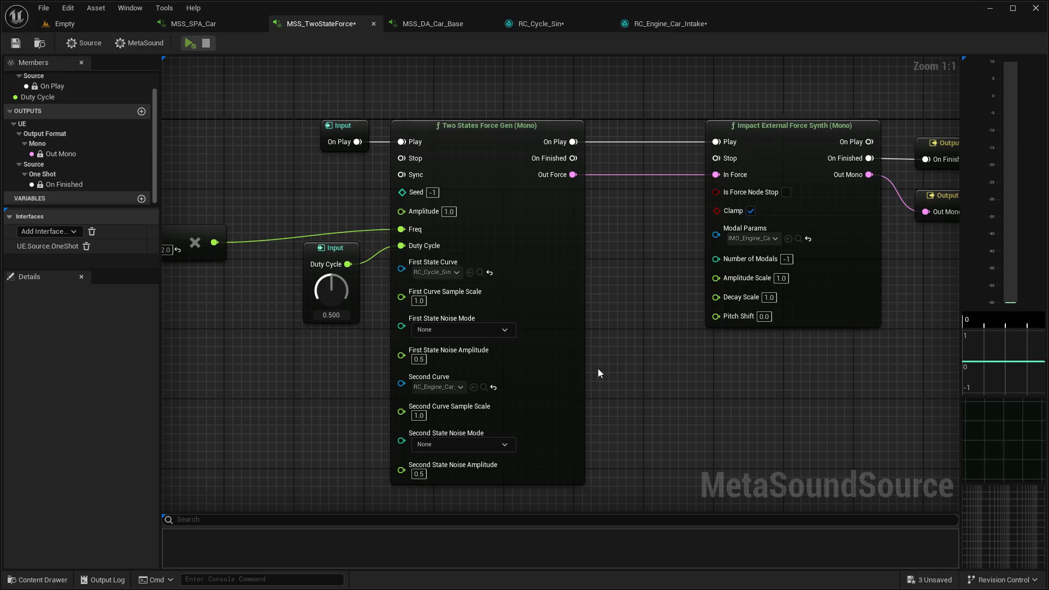
left_click(606, 24)
left_click(605, 24)
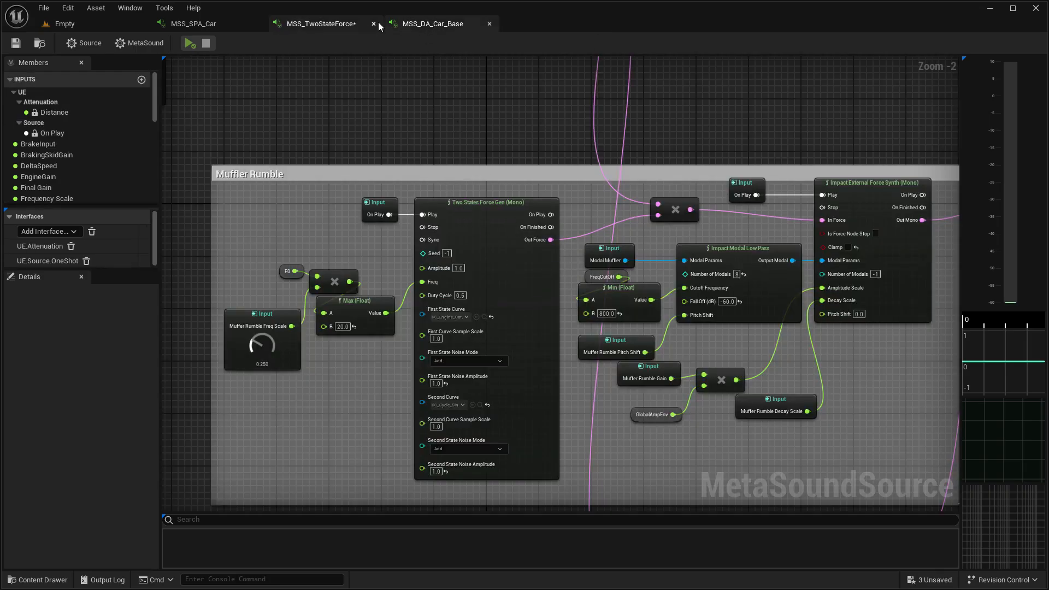
left_click(374, 23)
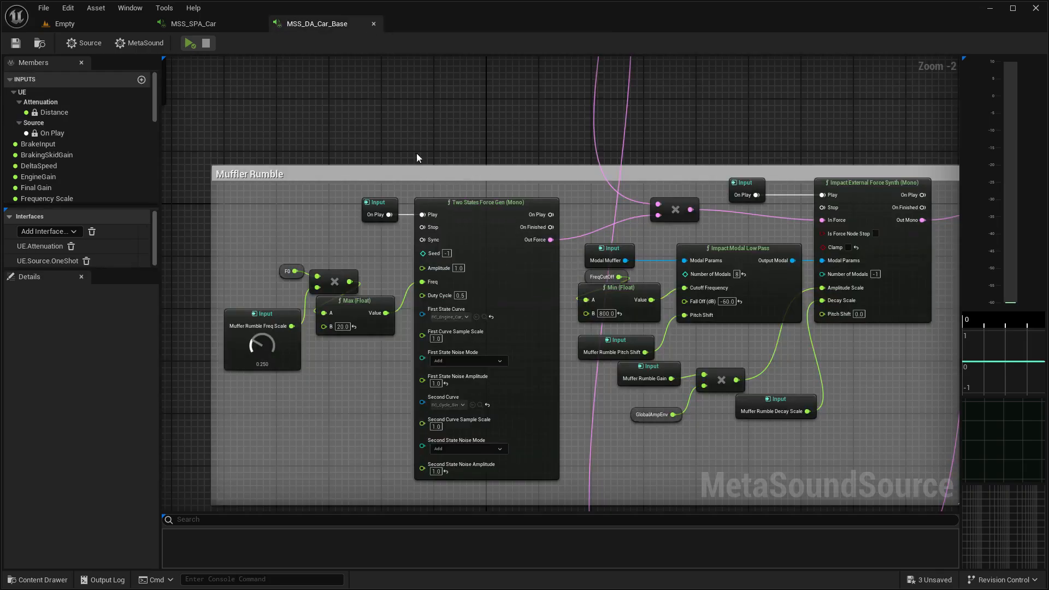
- Examine the Vehicle Engine Synth (Mono) node and its connected inputs and outputs in MSS_DA_Car_Base
scroll(416, 157, "down", 5)
scroll(501, 155, "up", 2)
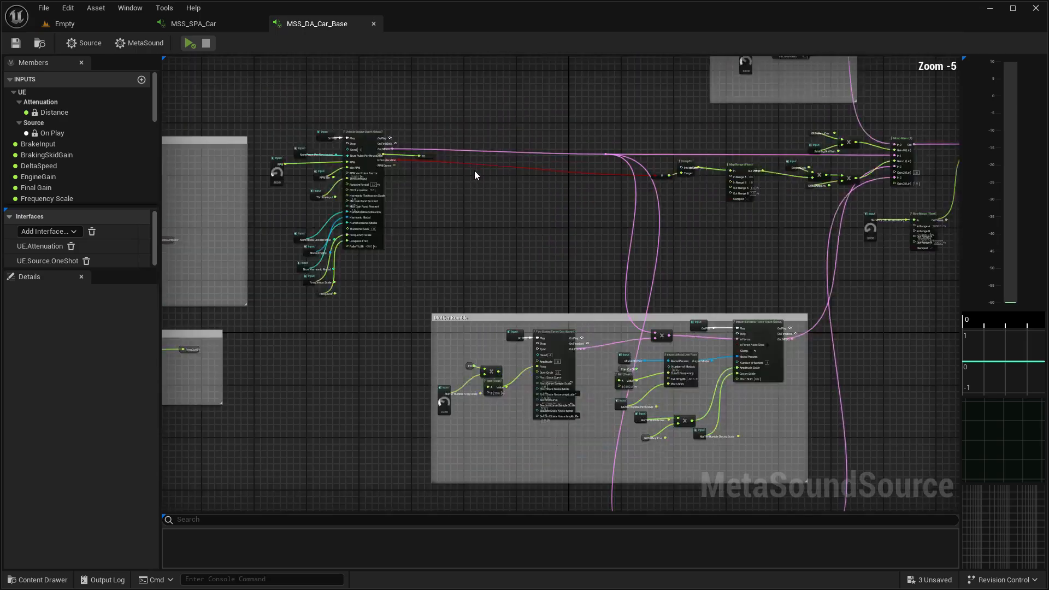
right_click_drag(612, 250, 468, 231)
right_click_drag(568, 205, 676, 251)
right_click_drag(614, 245, 650, 264)
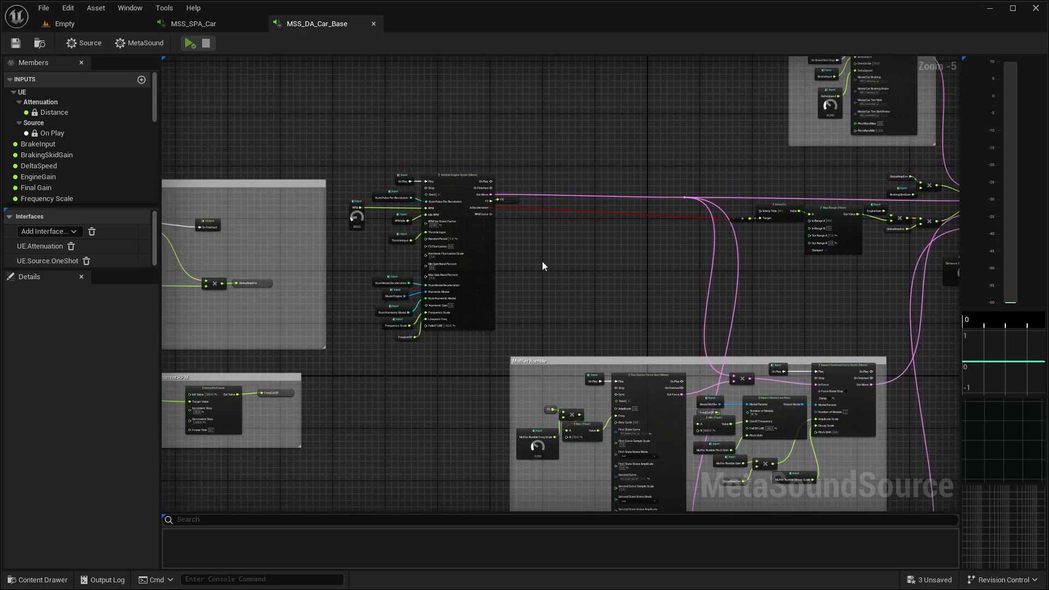
scroll(542, 262, "up", 3)
right_click_drag(541, 266, 575, 294)
scroll(607, 266, "up", 2)
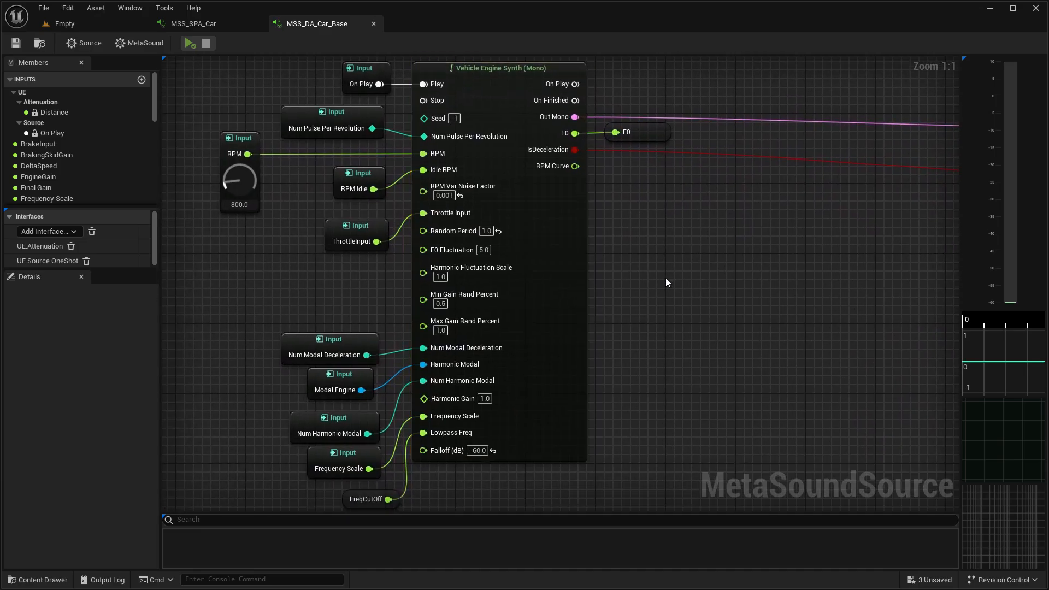
right_click_drag(665, 278, 673, 284)
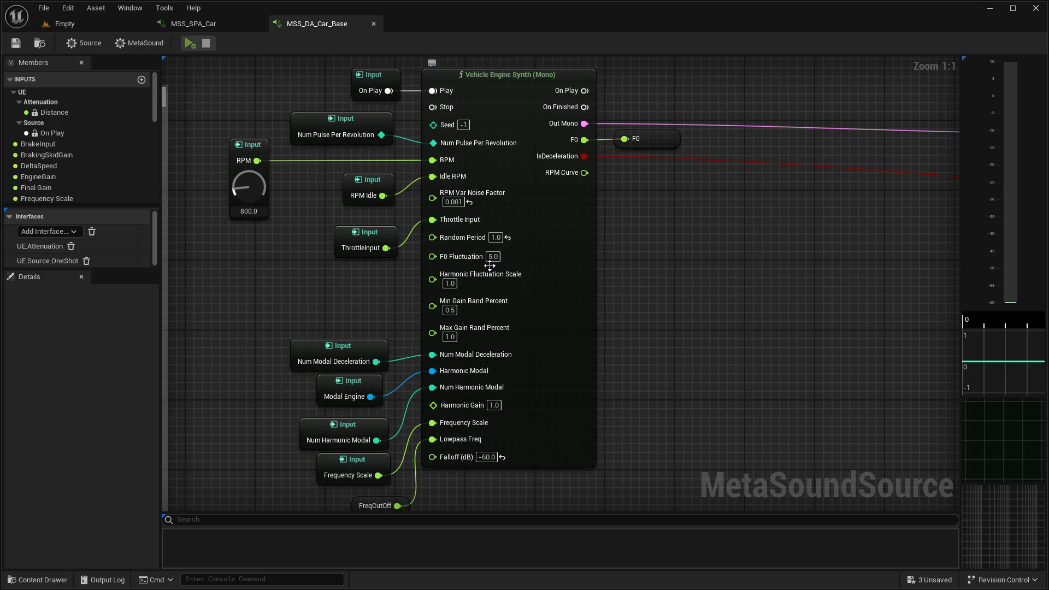
- Inspect the engine synth's Frequency Scale input and FreqCutOff variable, and trace the variable to the RPM-based cutoff group
right_click_drag(349, 309, 353, 254)
left_click(347, 422)
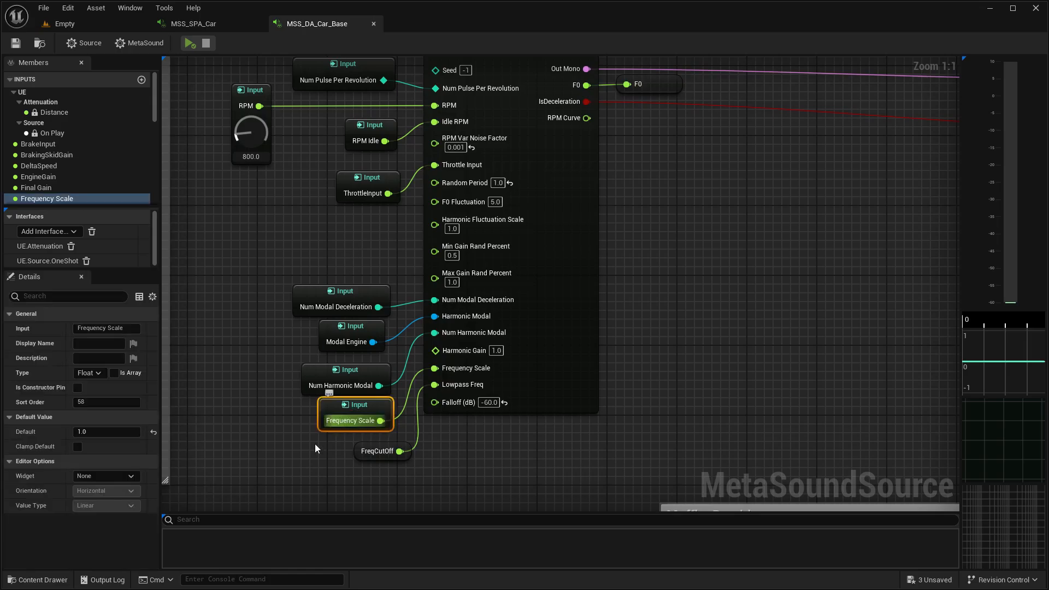
left_click(377, 451)
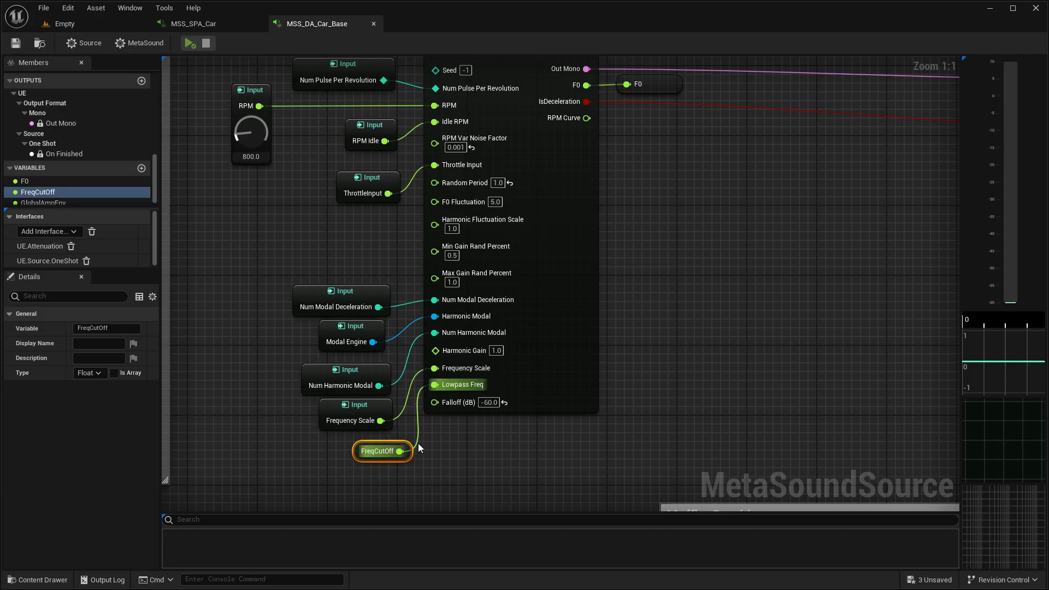
scroll(465, 395, "down", 2)
right_click_drag(464, 395, 728, 119)
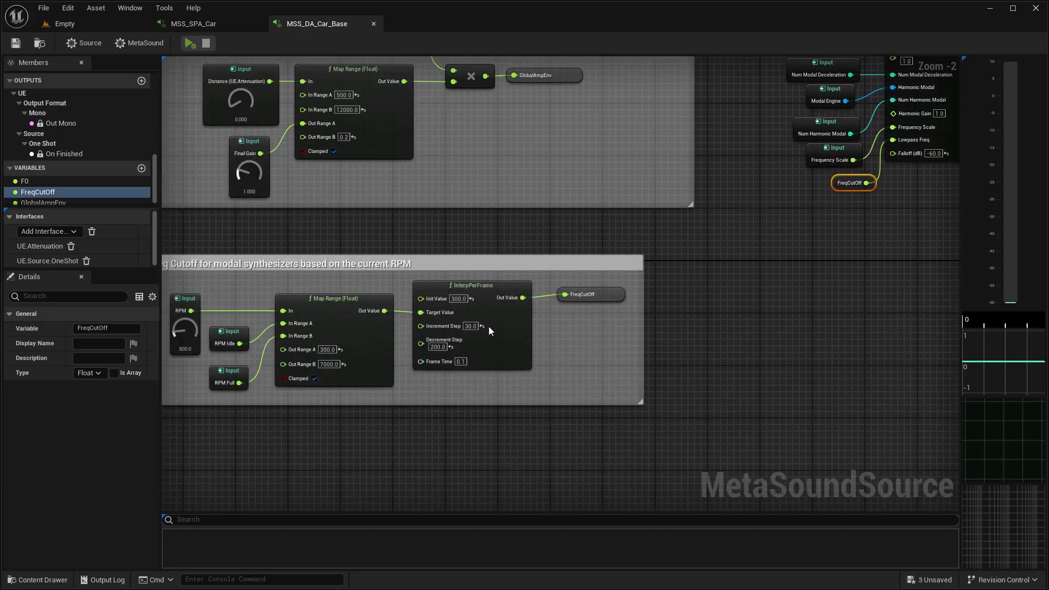
scroll(375, 374, "down", 1)
scroll(349, 355, "down", 1)
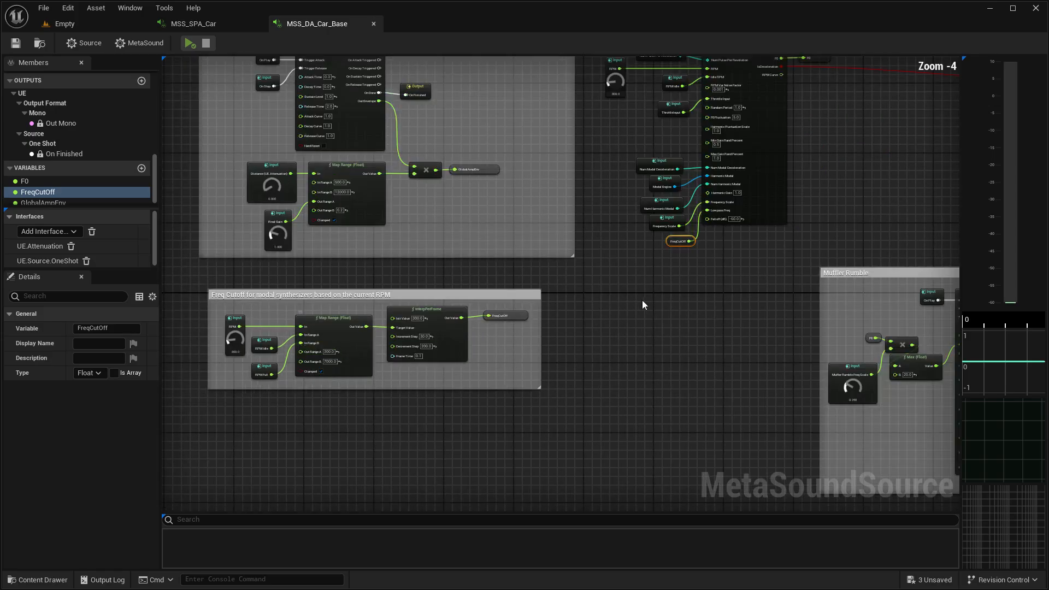
- Trace the engine synth's output connections and examine how the Muffler Rumble group combines them with its Two States Force Gen
right_click_drag(641, 300, 439, 265)
right_click_drag(801, 211, 510, 323)
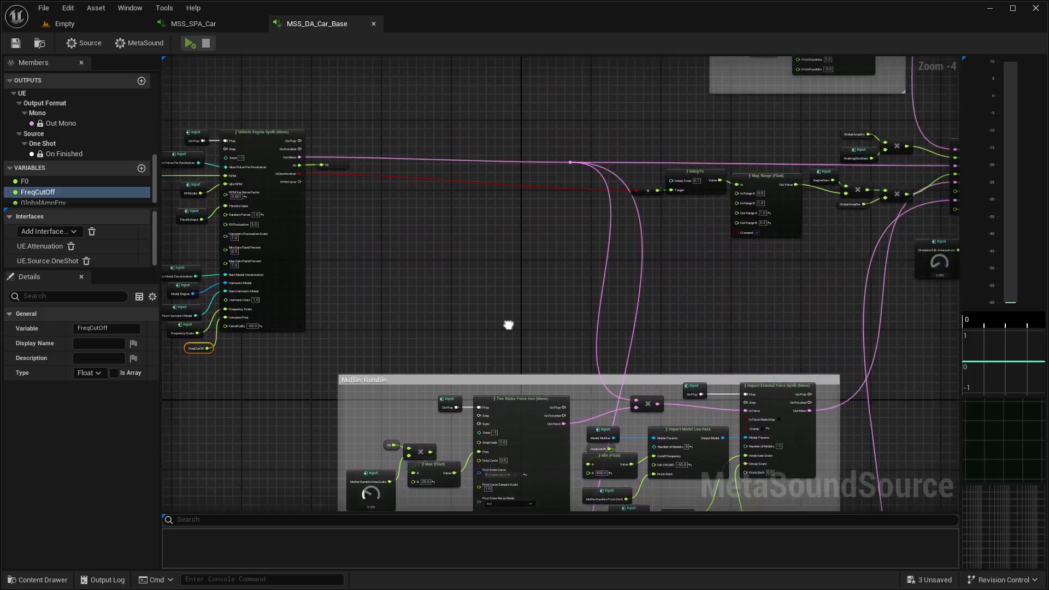
right_click_drag(725, 176, 674, 246)
right_click_drag(901, 228, 851, 168)
right_click_drag(772, 261, 761, 70)
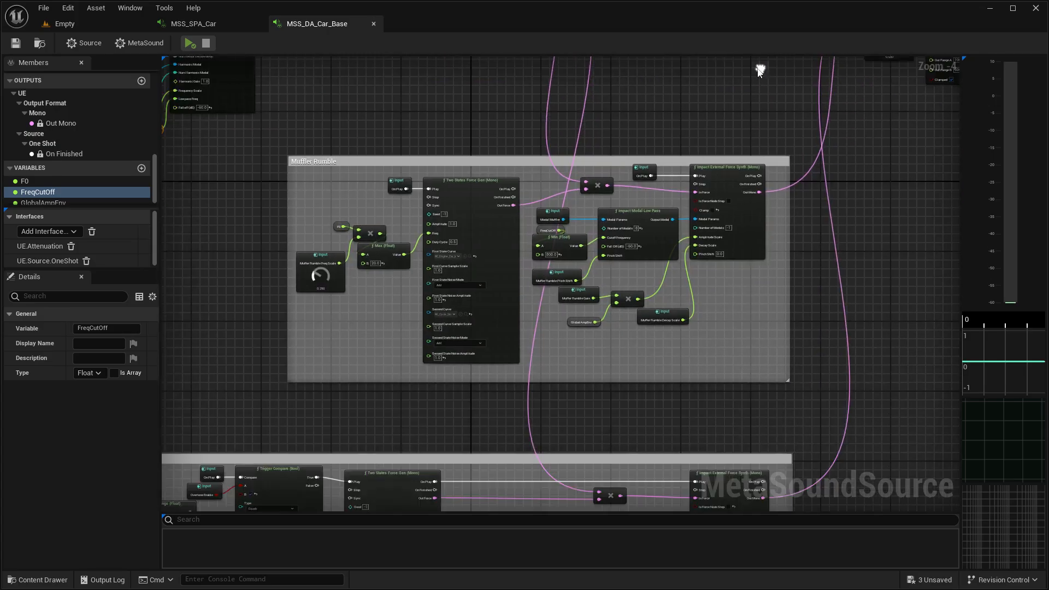
scroll(566, 295, "down", 2)
right_click_drag(562, 297, 543, 358)
scroll(596, 201, "up", 4)
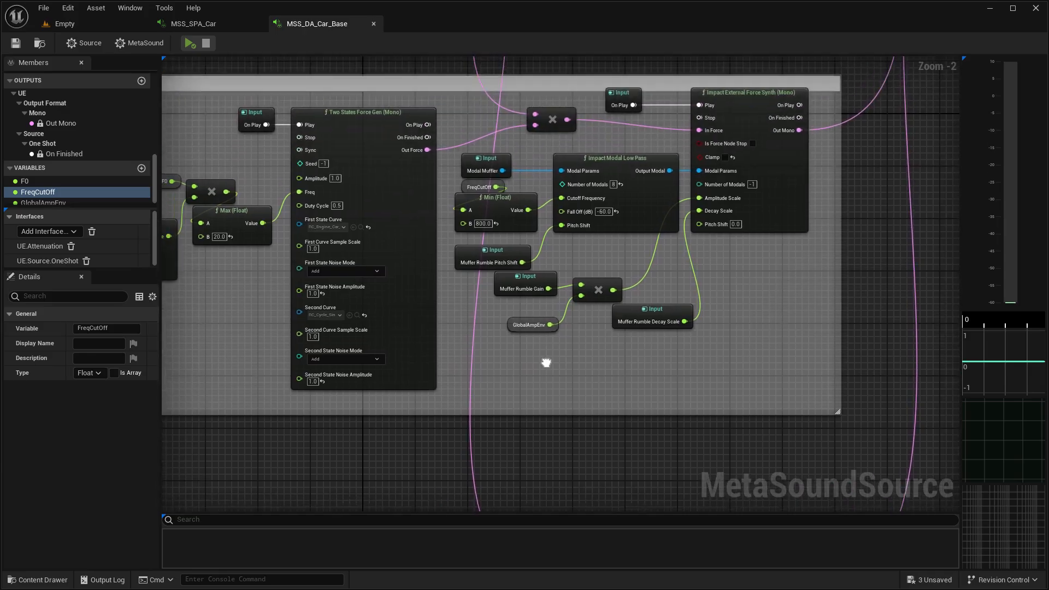
right_click_drag(419, 85, 517, 147)
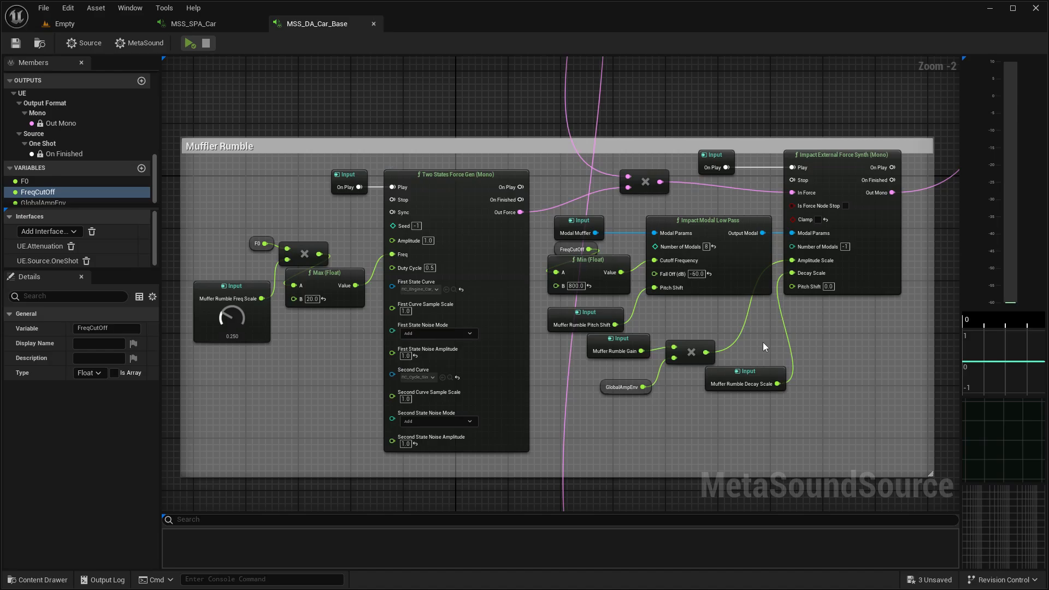
- Review the deprecated MSS_SportsCars_Base graph for comparison with MSS_DA_Car_Base, and close it
scroll(543, 367, "down", 4)
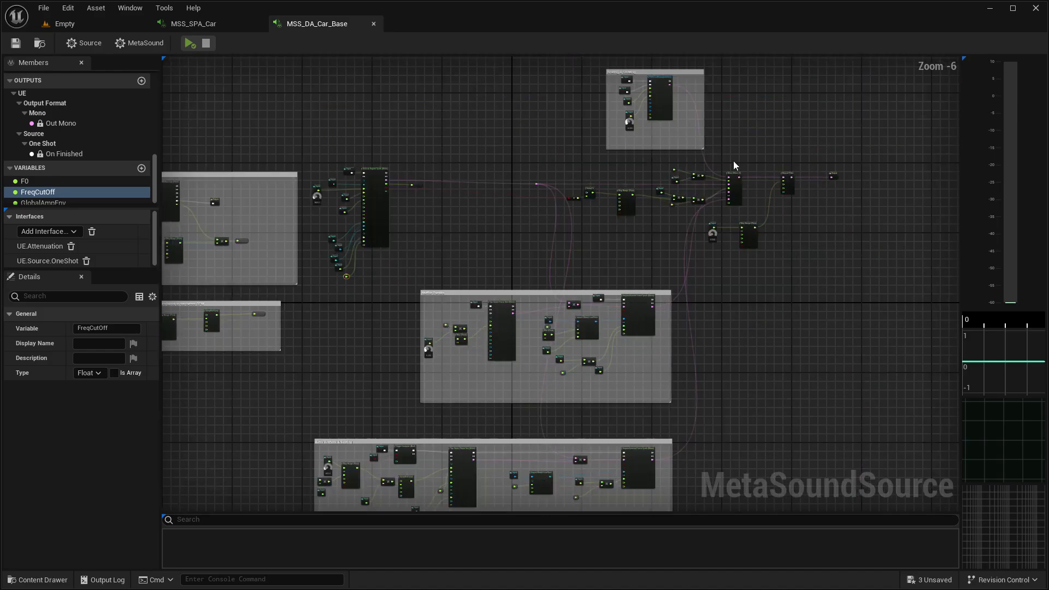
scroll(741, 165, "up", 2)
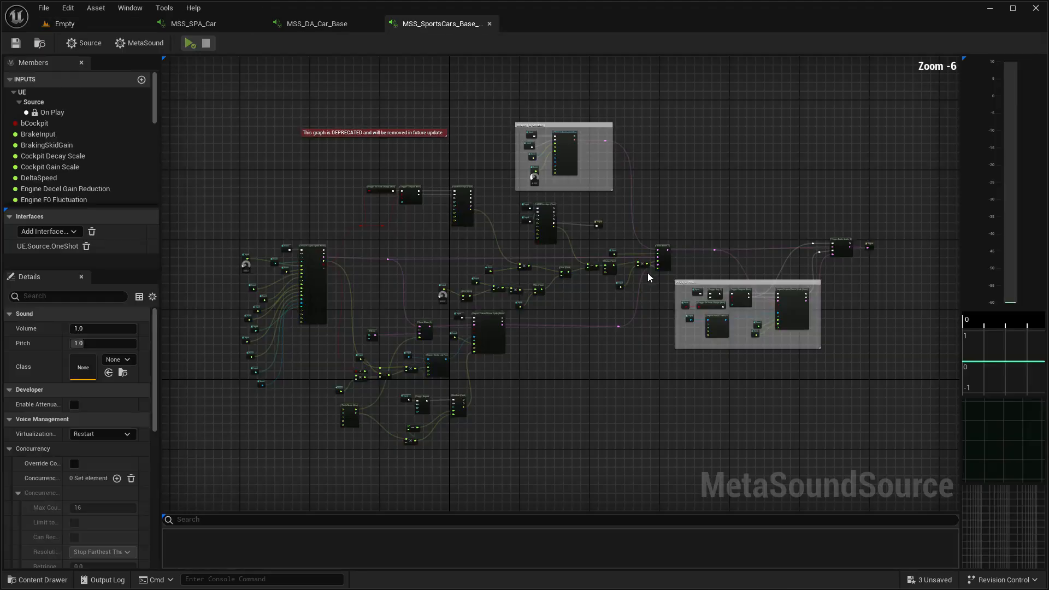
scroll(648, 276, "up", 2)
right_click_drag(643, 315, 786, 209)
scroll(511, 293, "down", 2)
scroll(511, 293, "up", 1)
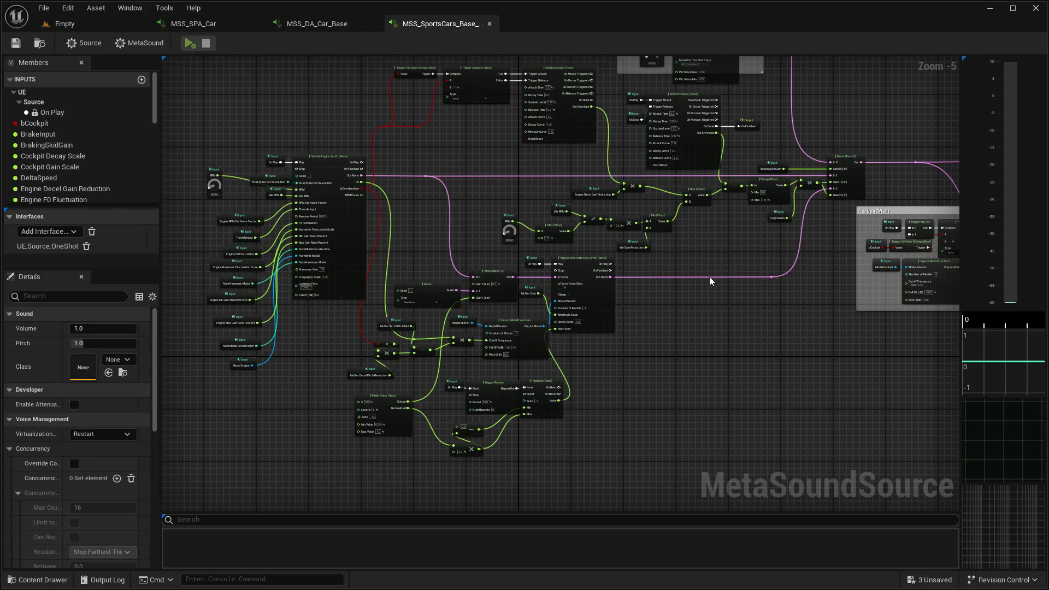
right_click_drag(713, 238, 506, 270)
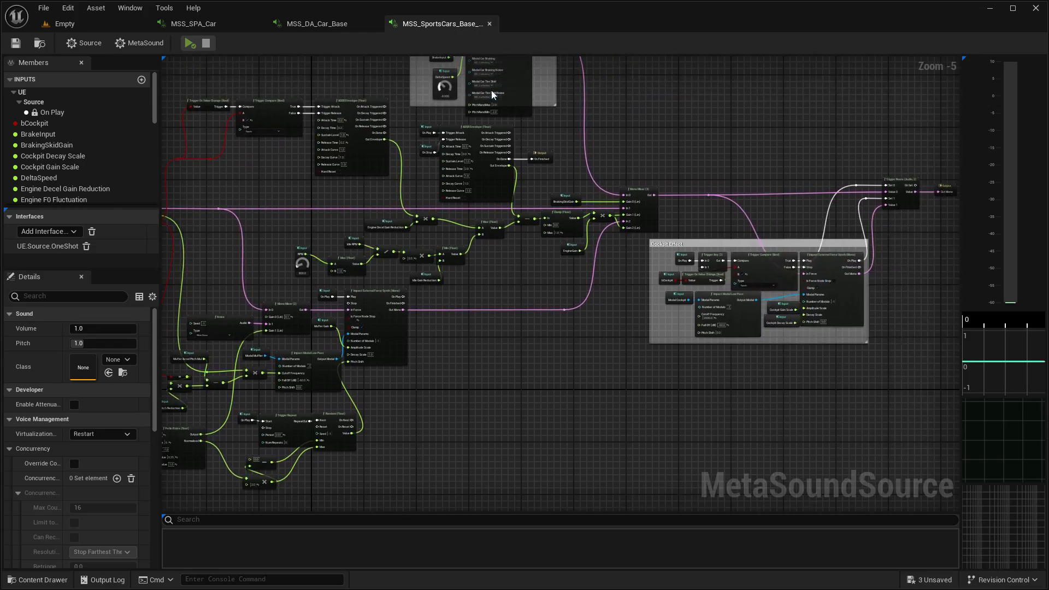
left_click(489, 24)
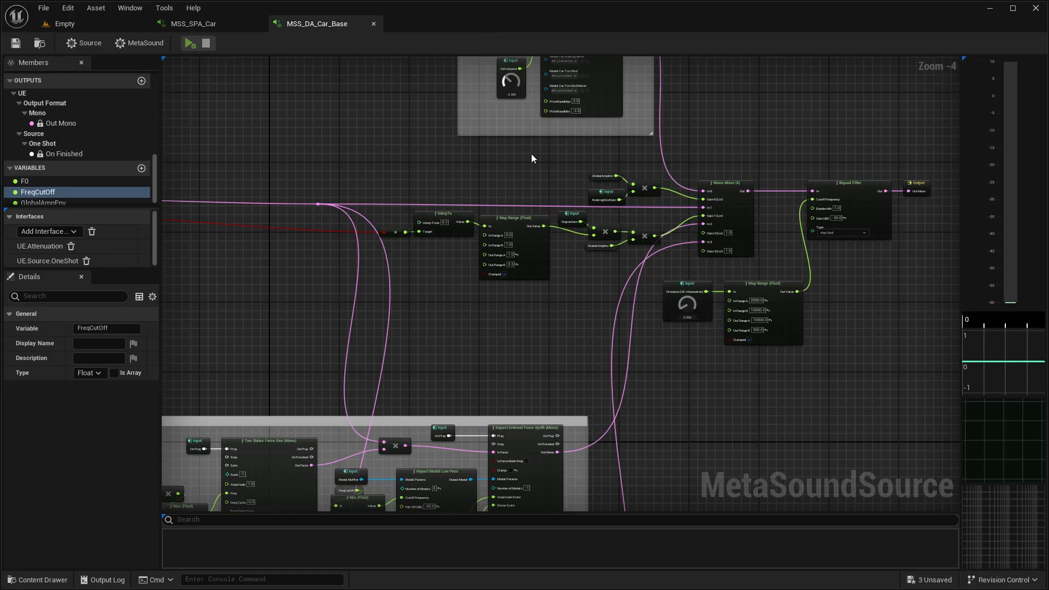
- Examine the Muffler Rumble group's Impact Modal Low Pass settings and the default of its Muffler Rumble Pitch Shift input
right_click_drag(490, 255, 542, 187)
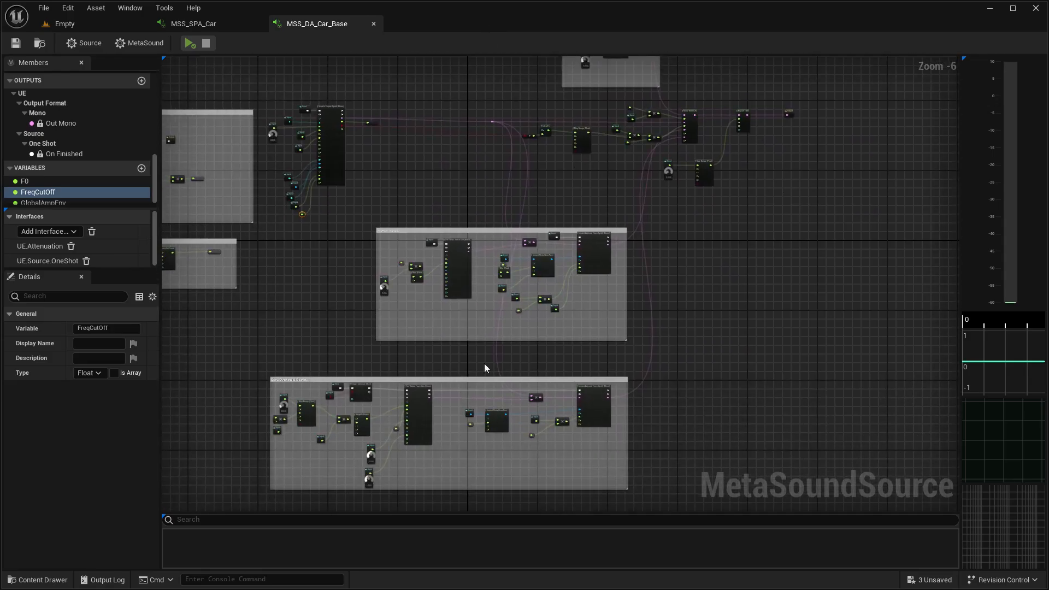
left_click(729, 294)
scroll(537, 348, "up", 2)
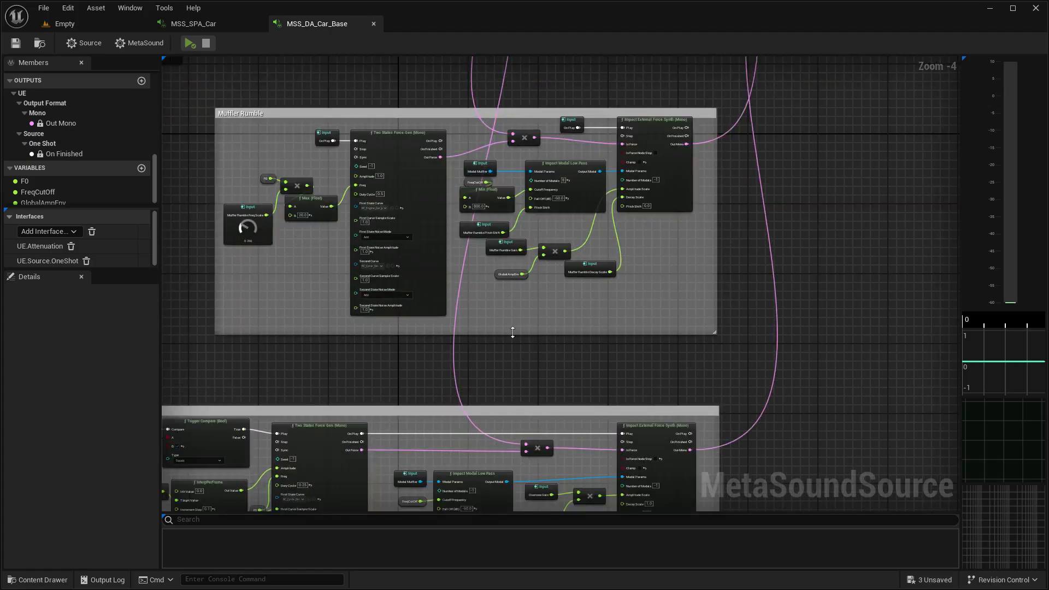
right_click_drag(344, 365, 530, 195)
right_click_drag(669, 214, 540, 464)
scroll(649, 296, "up", 2)
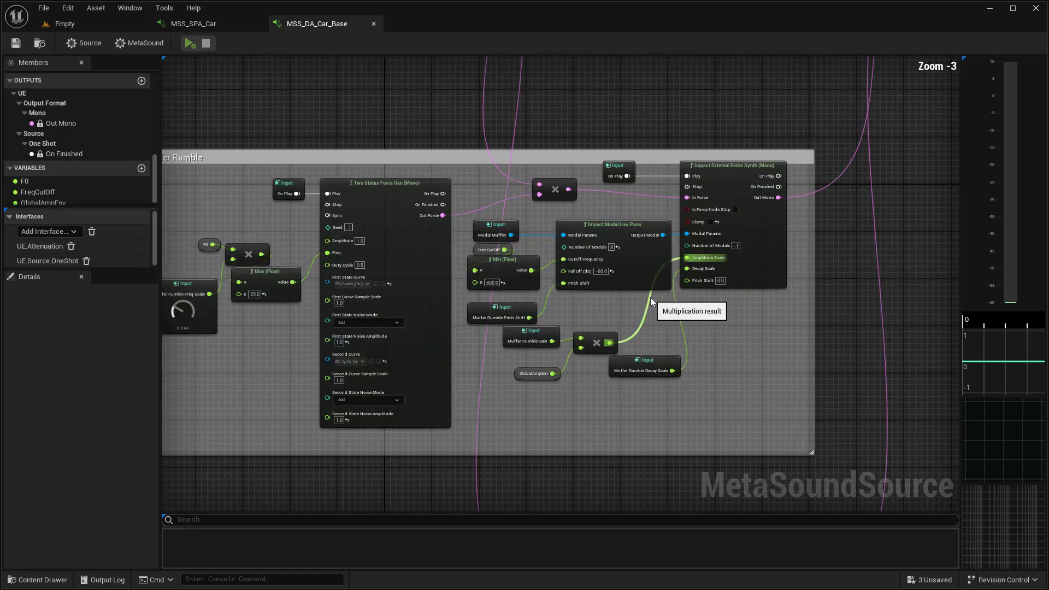
right_click(635, 276)
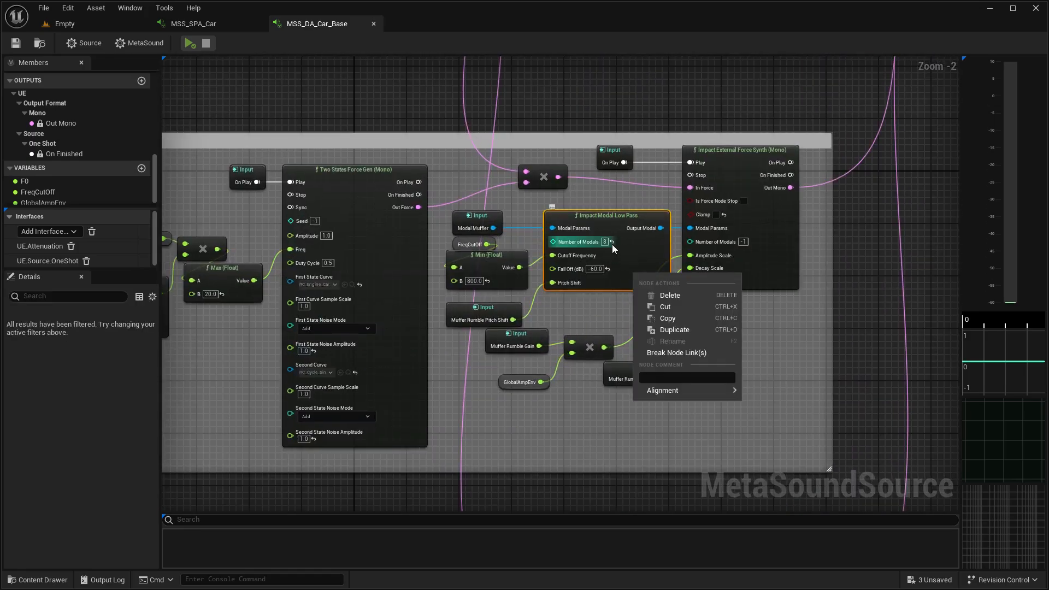
left_click(573, 308)
scroll(572, 306, "up", 2)
left_click(482, 315)
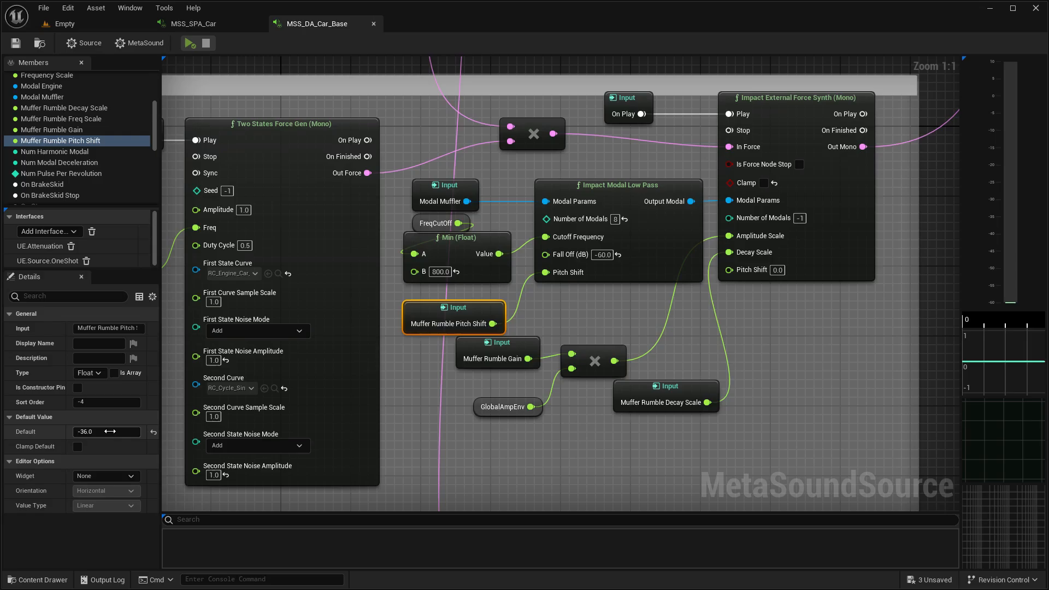
left_click(636, 300)
scroll(633, 299, "down", 3)
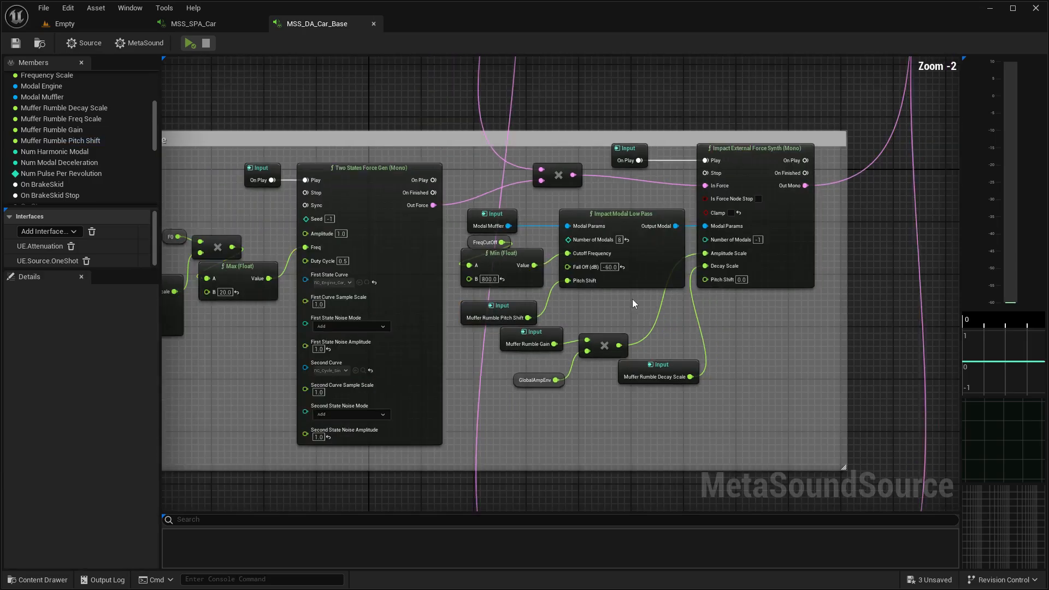
- Examine the Extra Overtone & Beating group from its RPM mapping through Two States Force Gen to the external force synth
right_click_drag(632, 300, 558, 242)
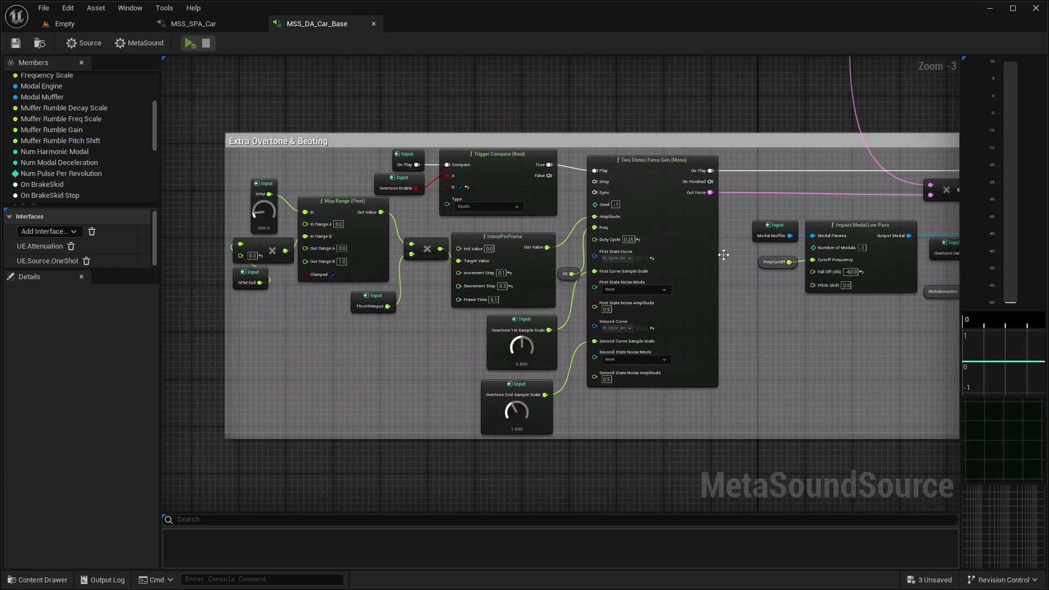
scroll(558, 242, "up", 2)
right_click_drag(262, 360, 283, 358)
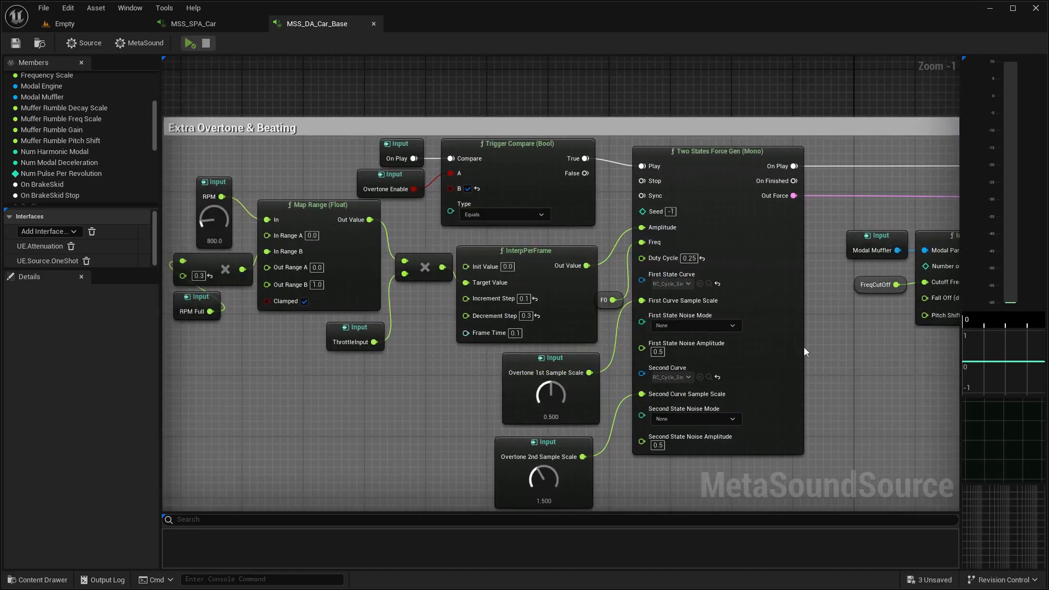
scroll(804, 346, "down", 1)
right_click_drag(749, 285, 644, 264)
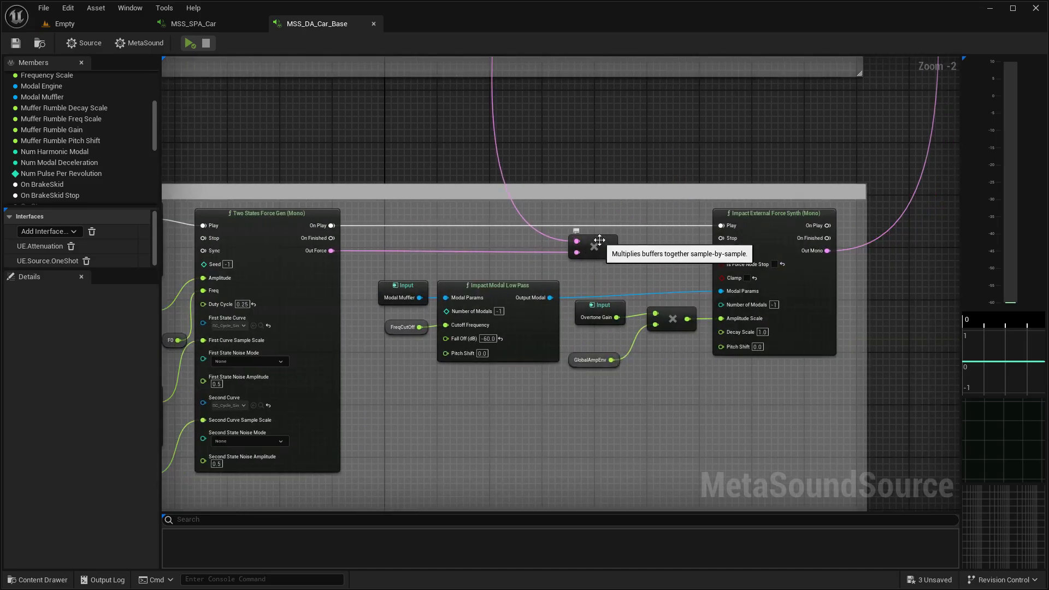
- Switch to the MSS_SPA_Car graph and examine the Delay and Audio Bus Writer nodes in its Route to global reverb graph group
scroll(599, 236, "down", 2)
right_click_drag(624, 183, 547, 458)
left_click(194, 25)
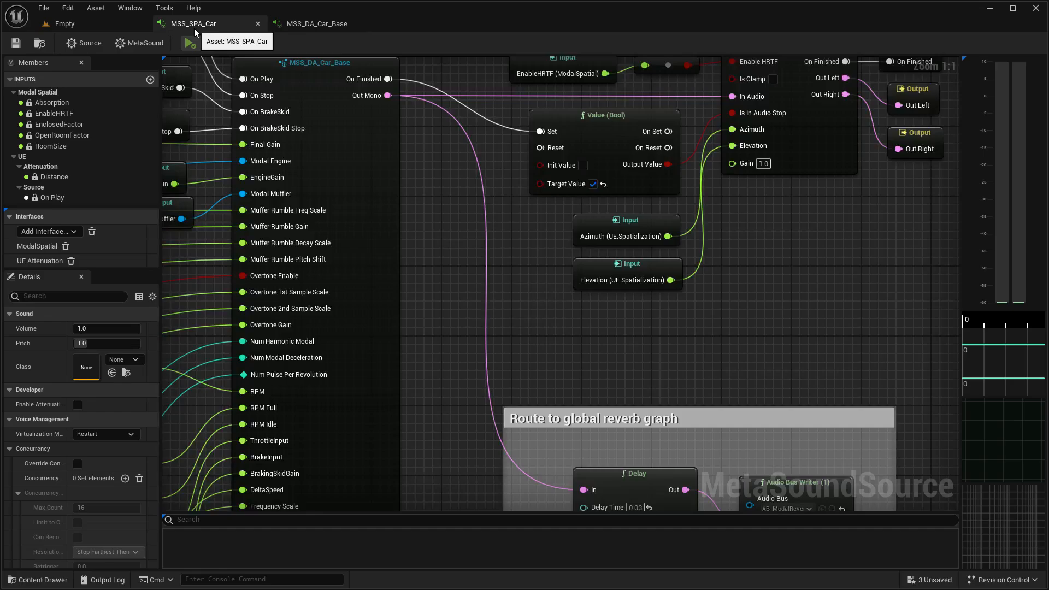
scroll(780, 206, "up", 2)
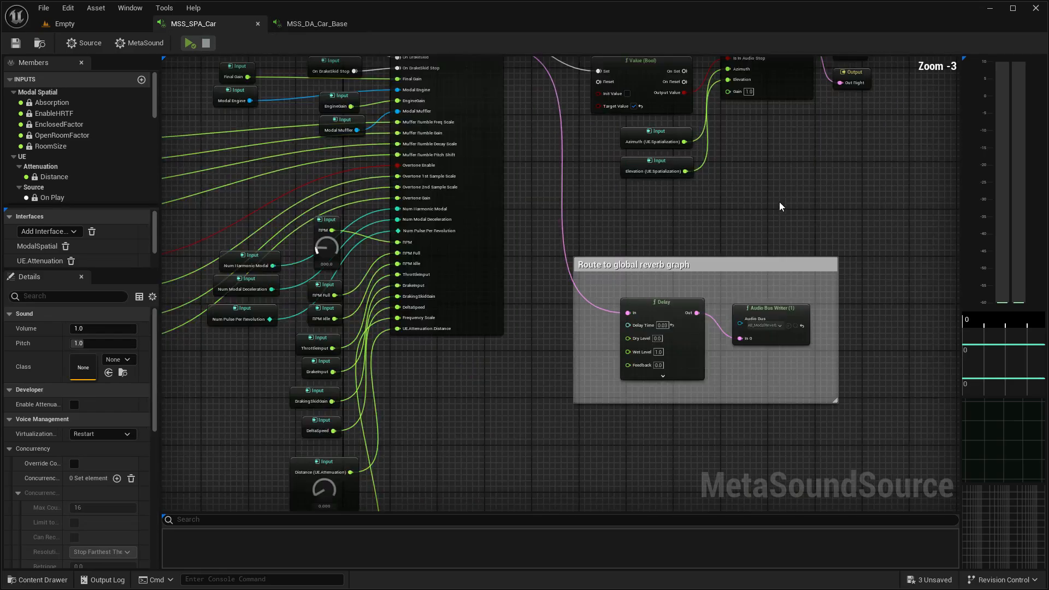
scroll(715, 292, "up", 2)
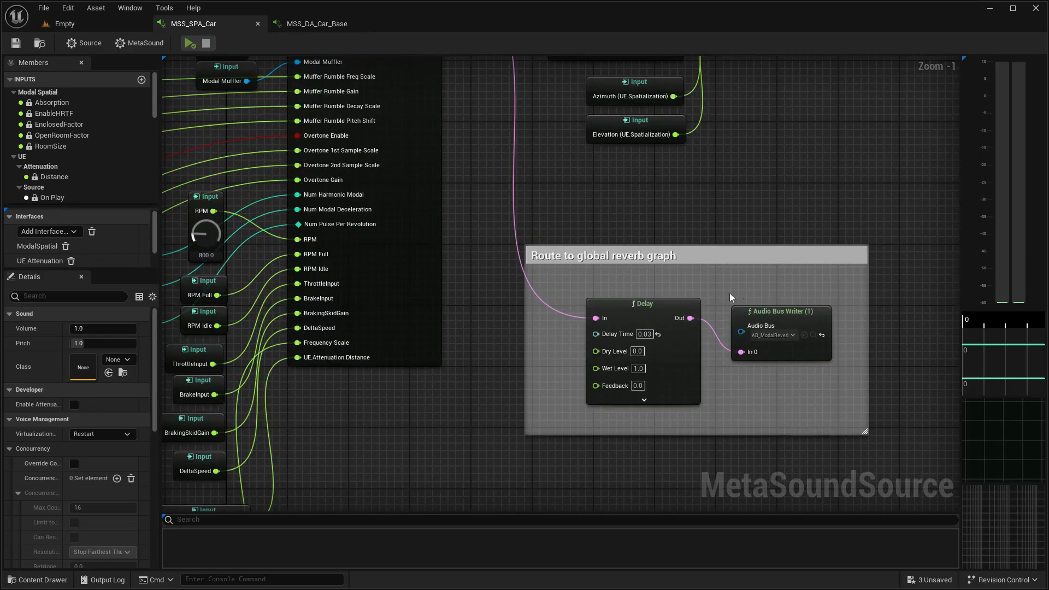
scroll(710, 295, "up", 1)
right_click_drag(772, 216, 642, 222)
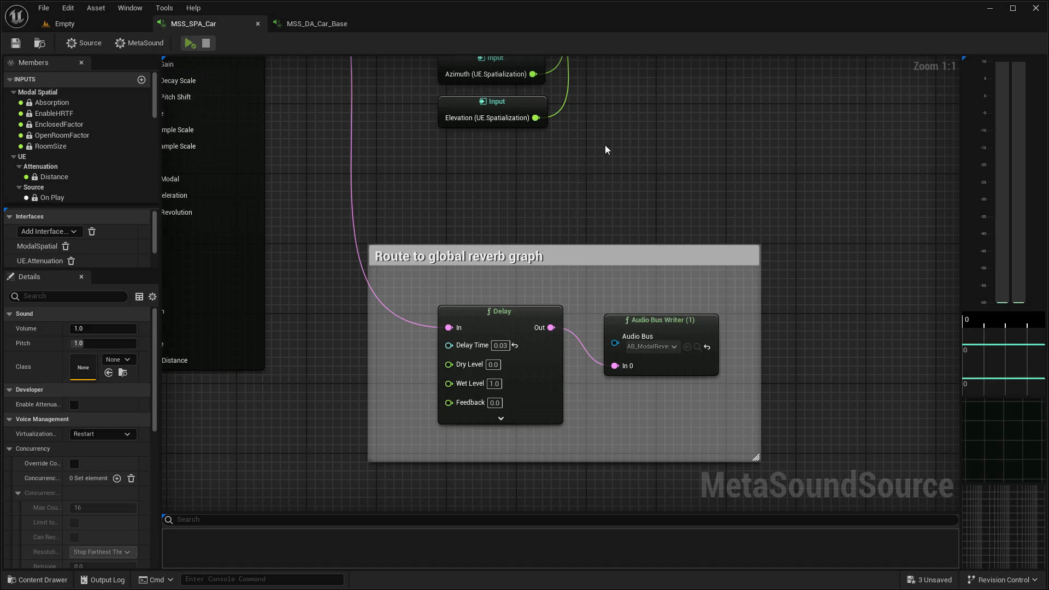
right_click_drag(604, 133, 598, 174)
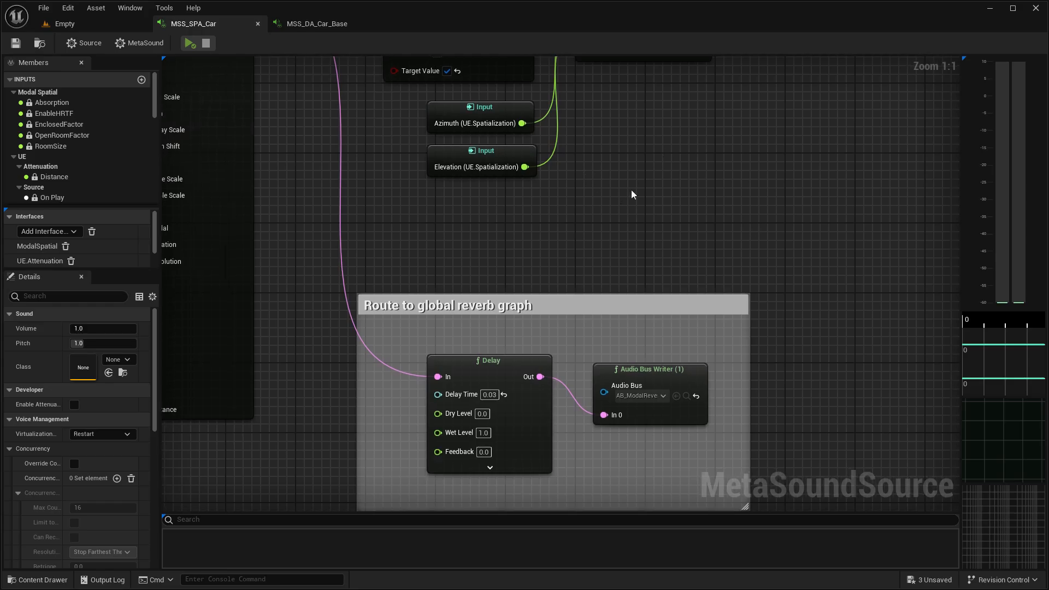
- Examine the Doppler Effect group and its MSP_DopplerEffect patch, and return to the MSS_SPA_Car graph
scroll(632, 194, "down", 2)
right_click_drag(616, 218, 610, 176)
scroll(611, 175, "up", 2)
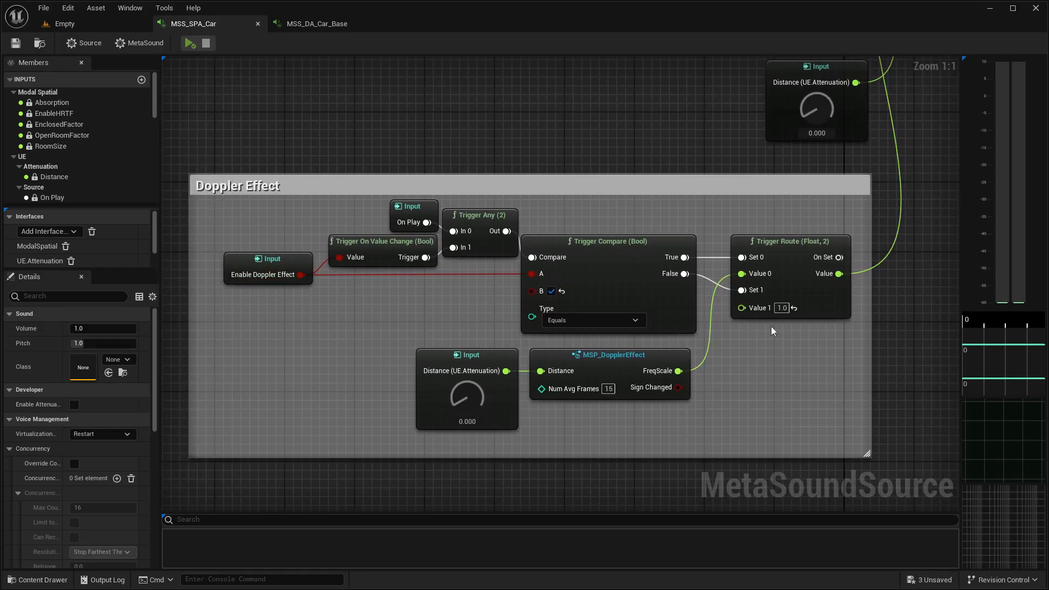
double_click(609, 356)
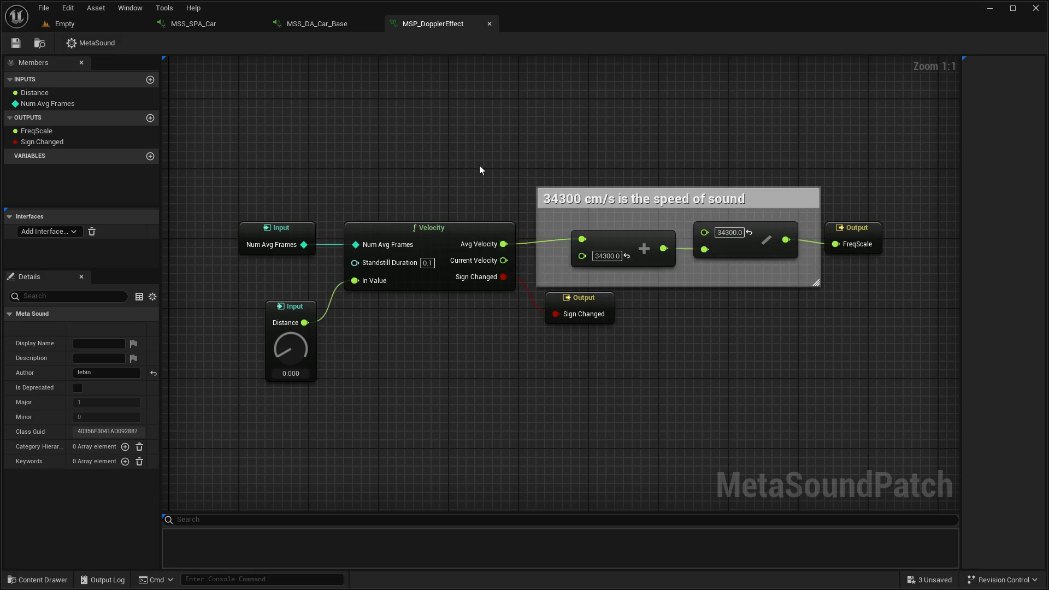
left_click(221, 26)
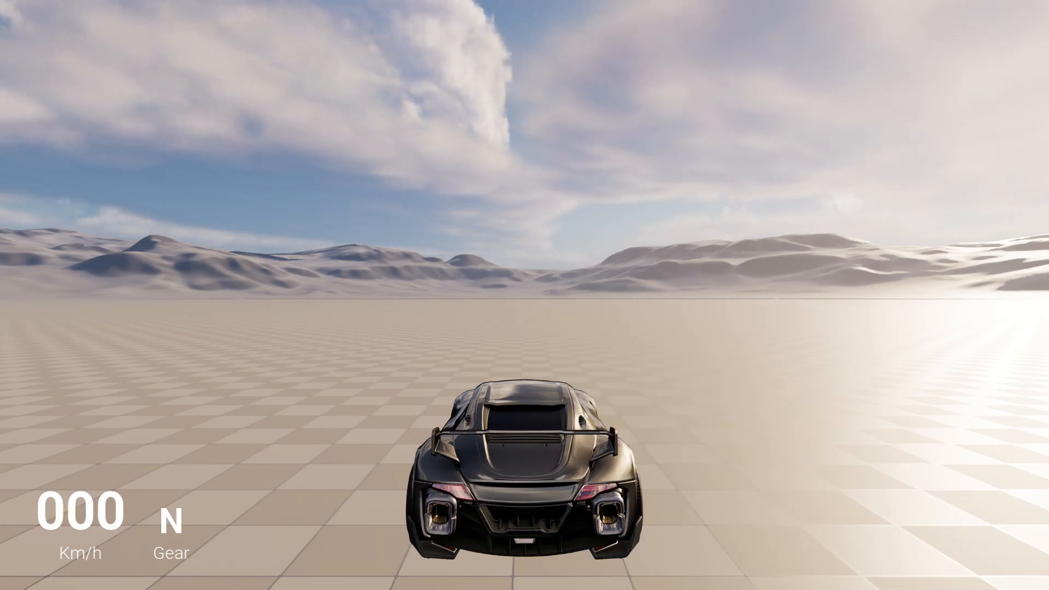
- Restart full-screen play of OpenWorldMap, accelerate the car straight ahead to hear its engine, and stop the play session
key("Escape")
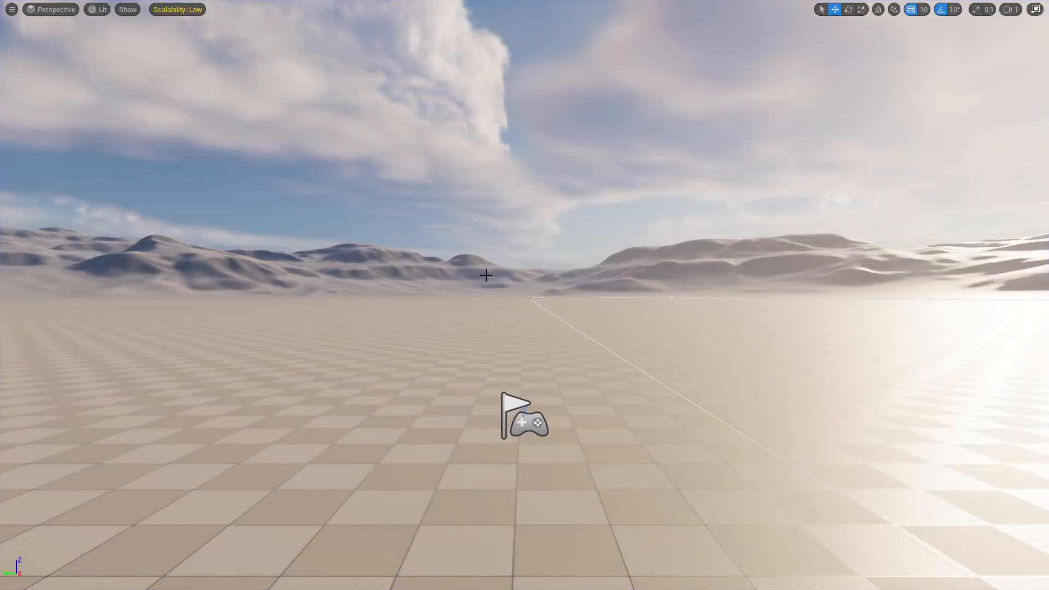
key("F11")
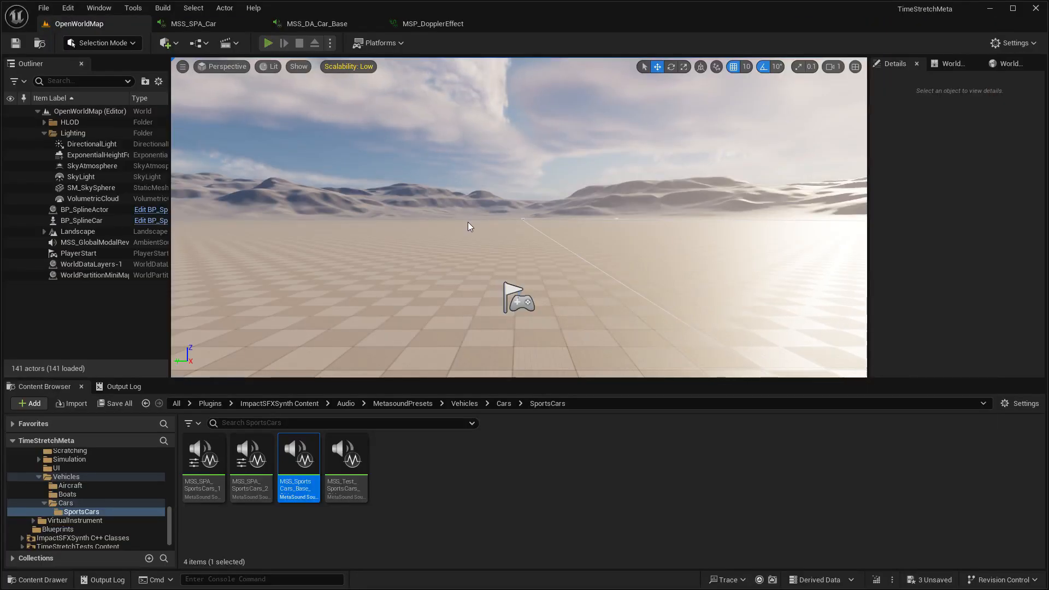
key("alt+p")
key("F11")
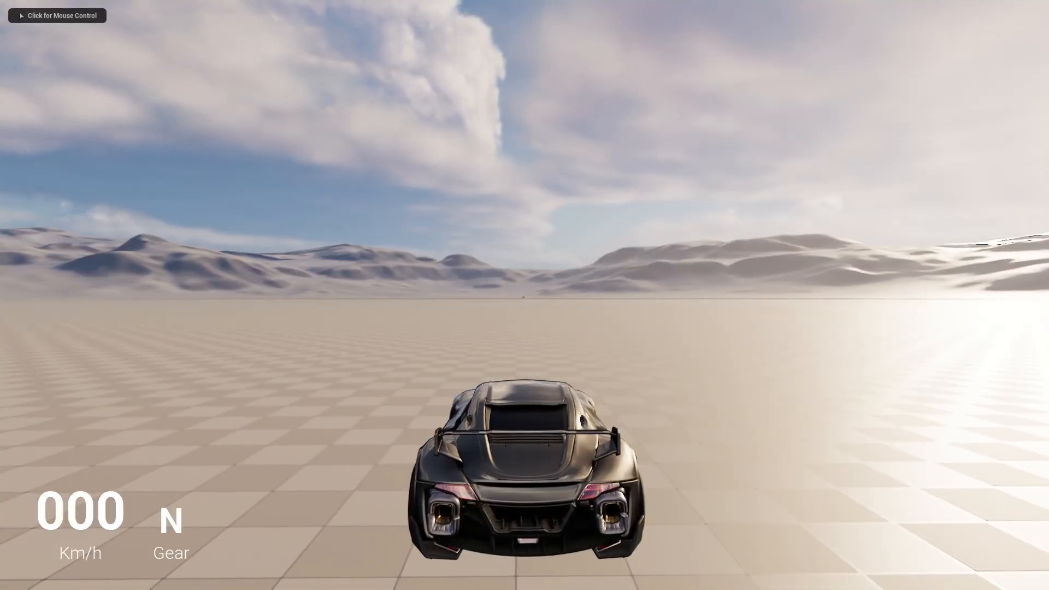
left_click(524, 294)
key("w")
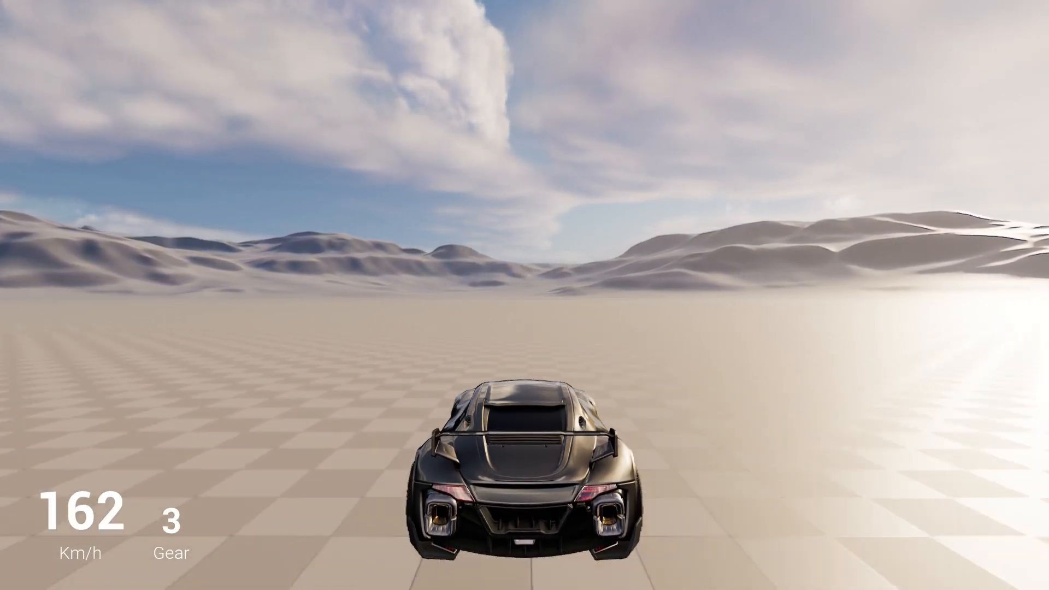
key("Escape")
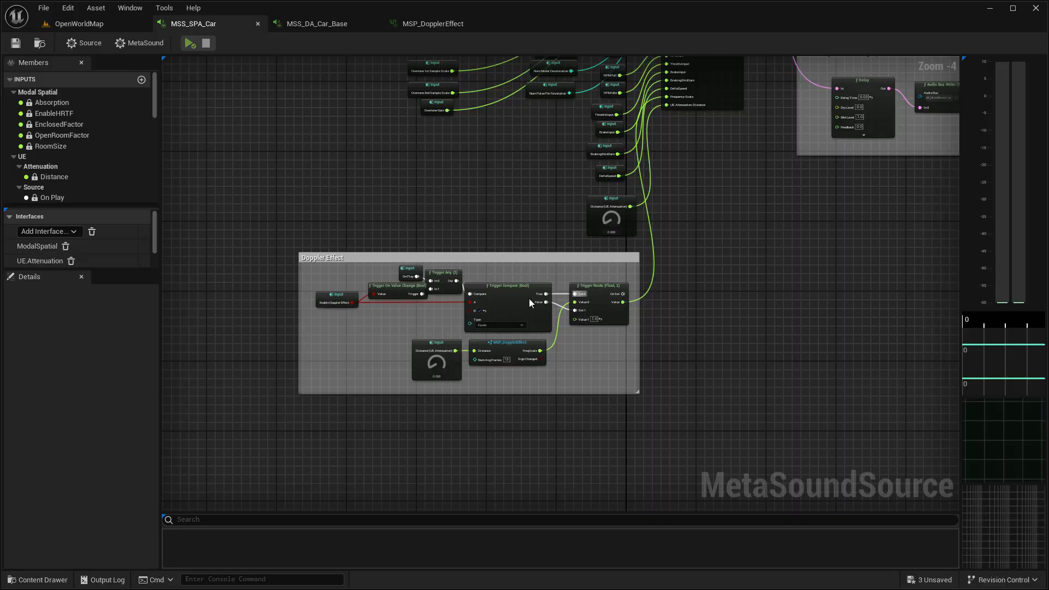
- Review how the Doppler Effect group's Trigger Route output feeds the MSS_DA_Car_Base node in the MSS_SPA_Car graph
scroll(507, 326, "up", 2)
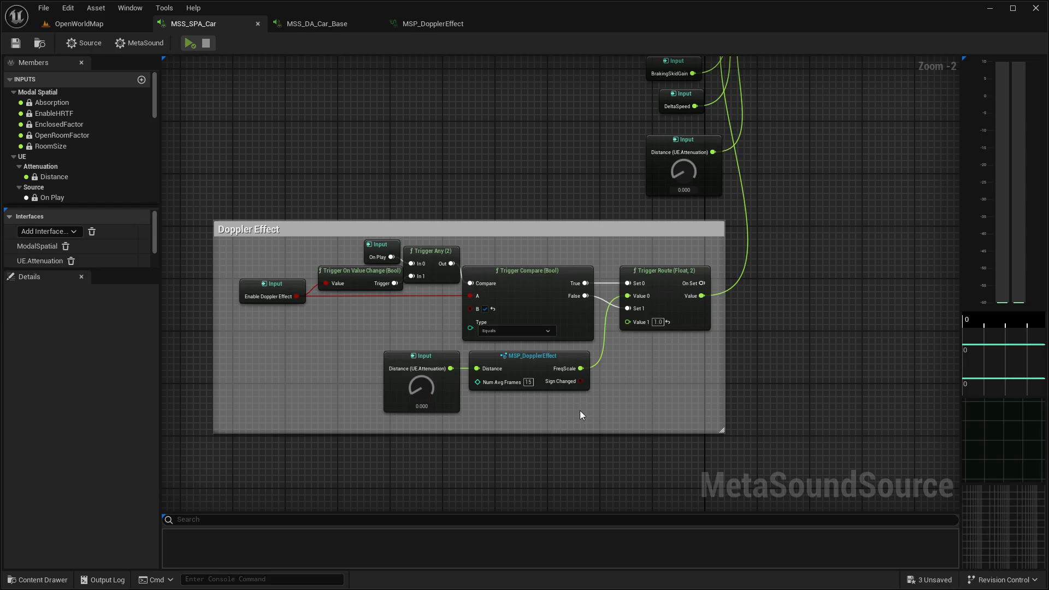
scroll(461, 179, "down", 2)
right_click_drag(461, 179, 290, 358)
right_click_drag(539, 319, 720, 282)
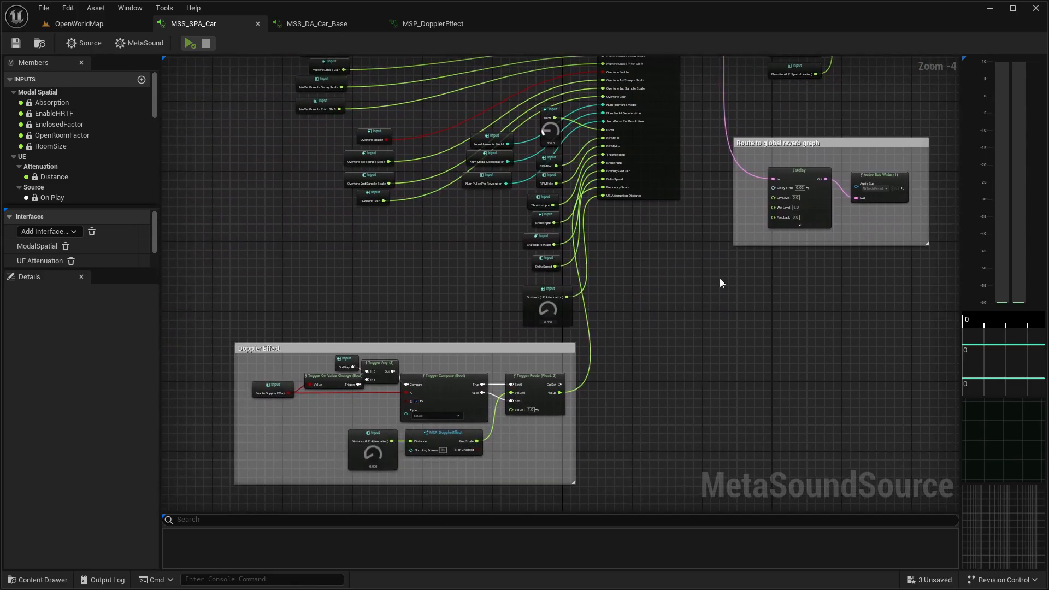
scroll(395, 253, "up", 1)
right_click_drag(397, 269, 417, 191)
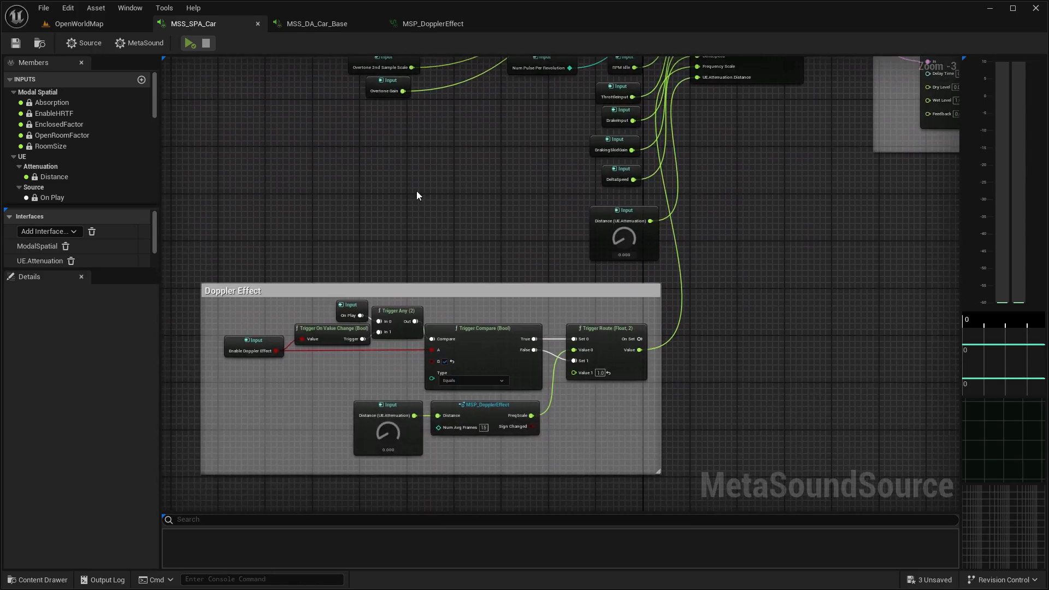
- Play OpenWorldMap full screen and accelerate the car straight ahead, auditioning the MSS_SPA_SportsCars_1 and MSS_SPA_SportsCars_2 engine sounds
left_click(102, 22)
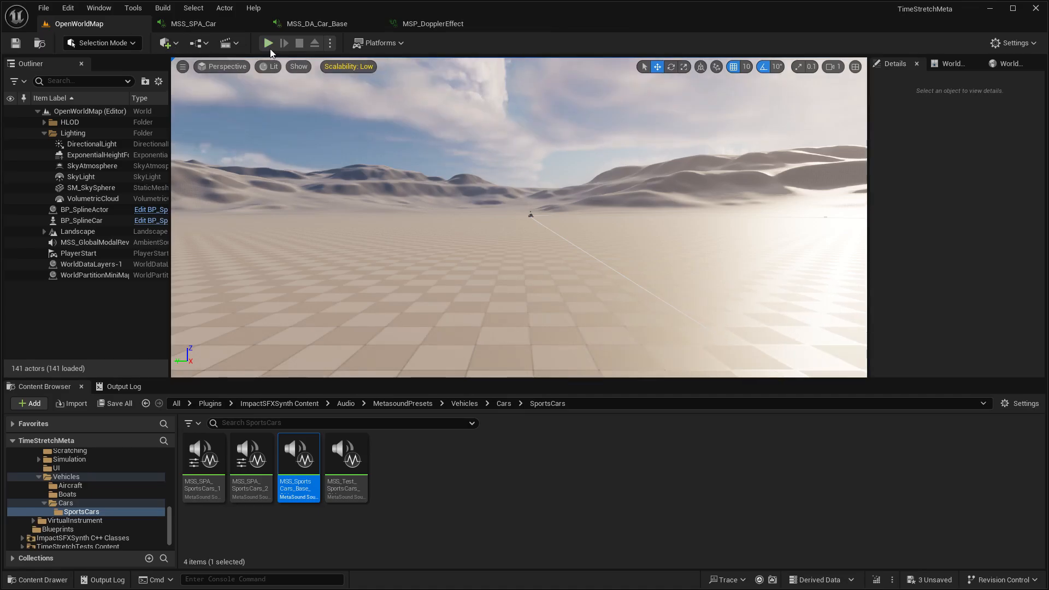
left_click(268, 43)
key("F11")
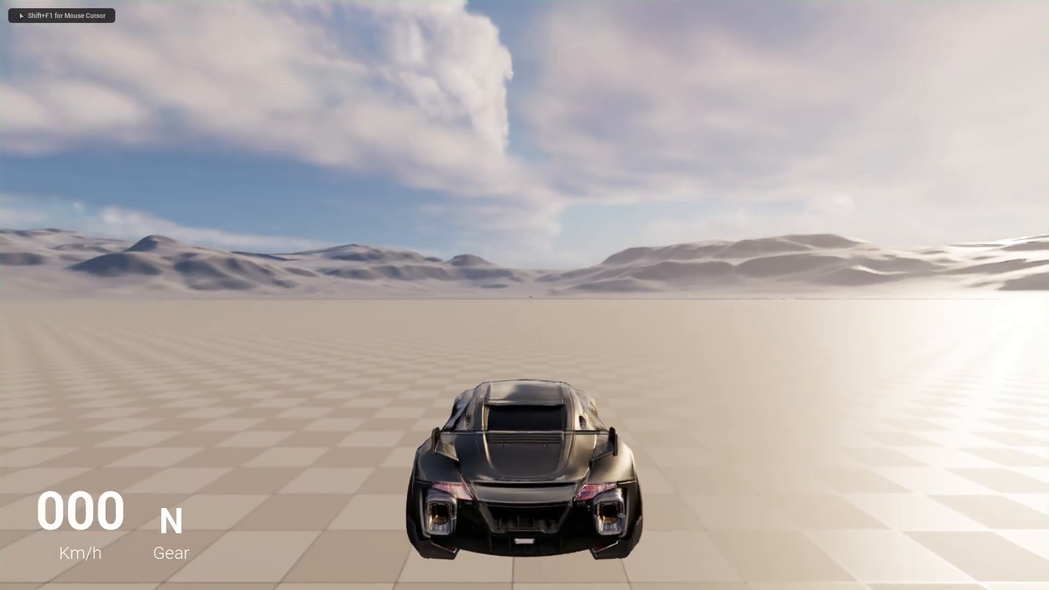
key("w")
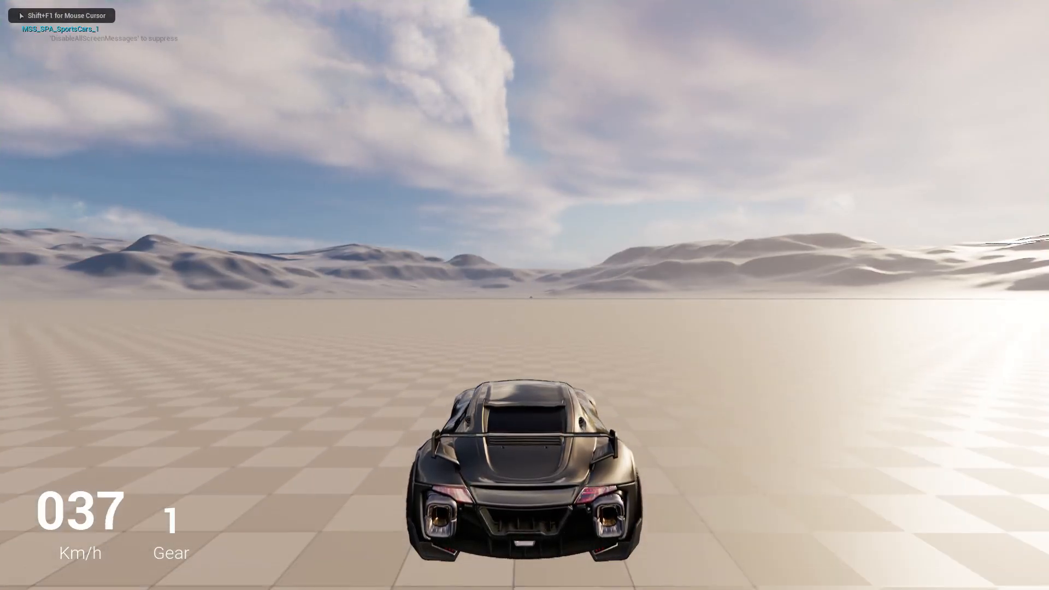
key("w")
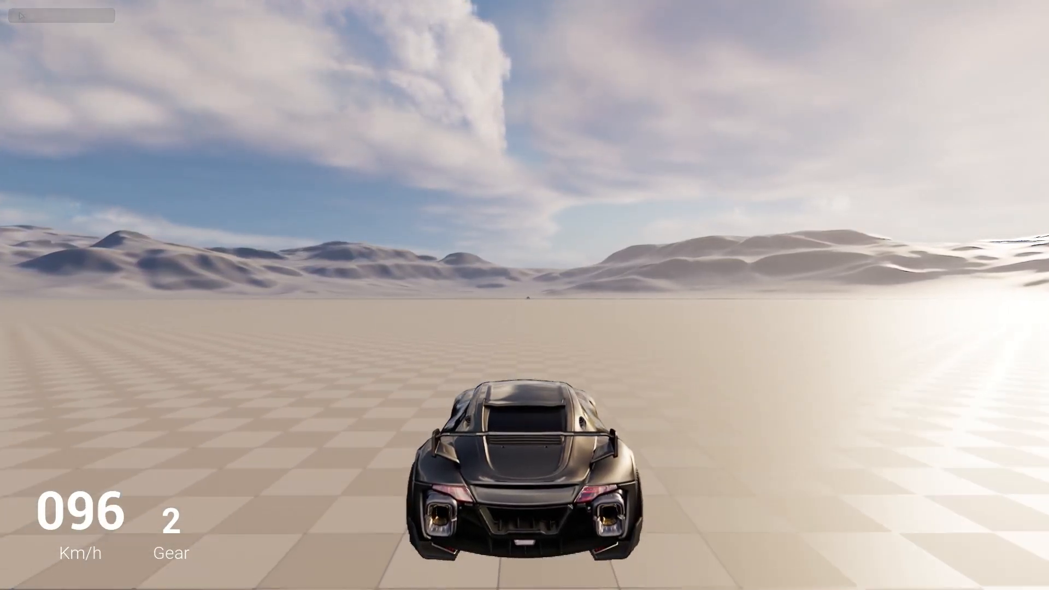
key("w")
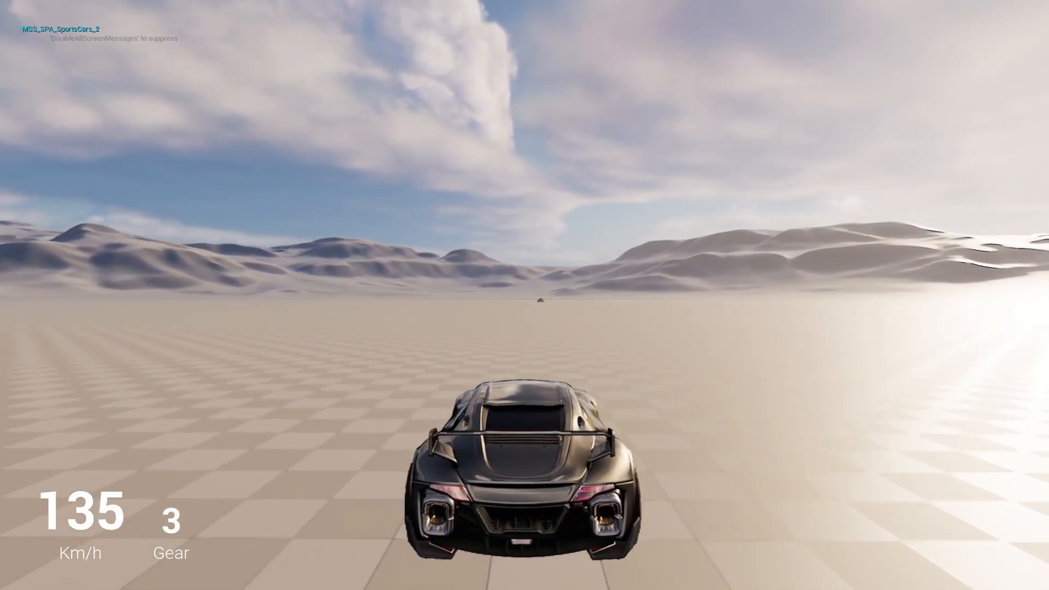
key("w")
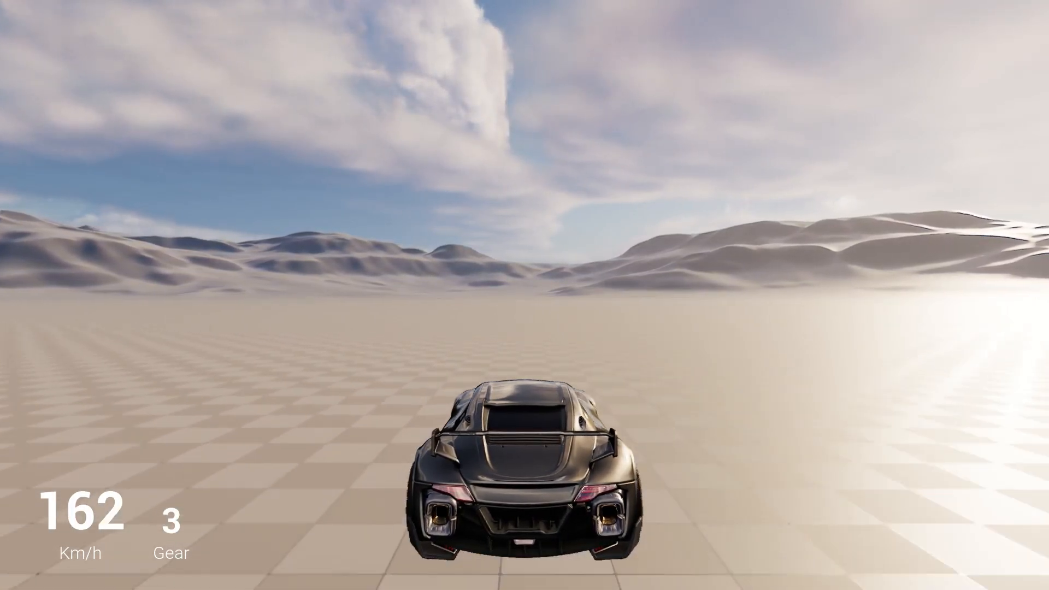
key("w")
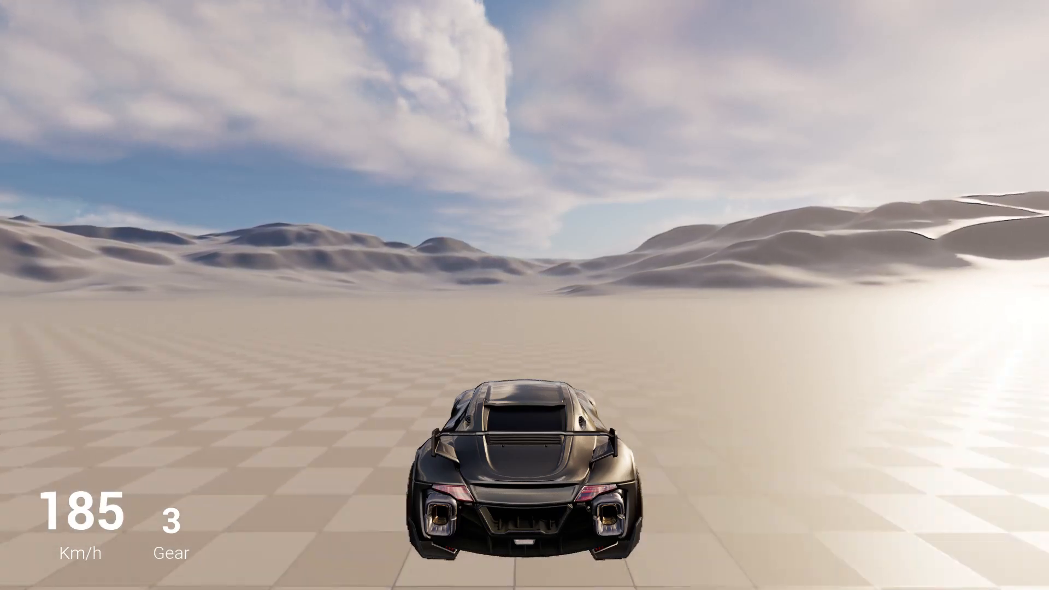
key("w")
- Brake the car through a left turn and accelerate it away up to fourth gear to hear the engine respond
key("a")
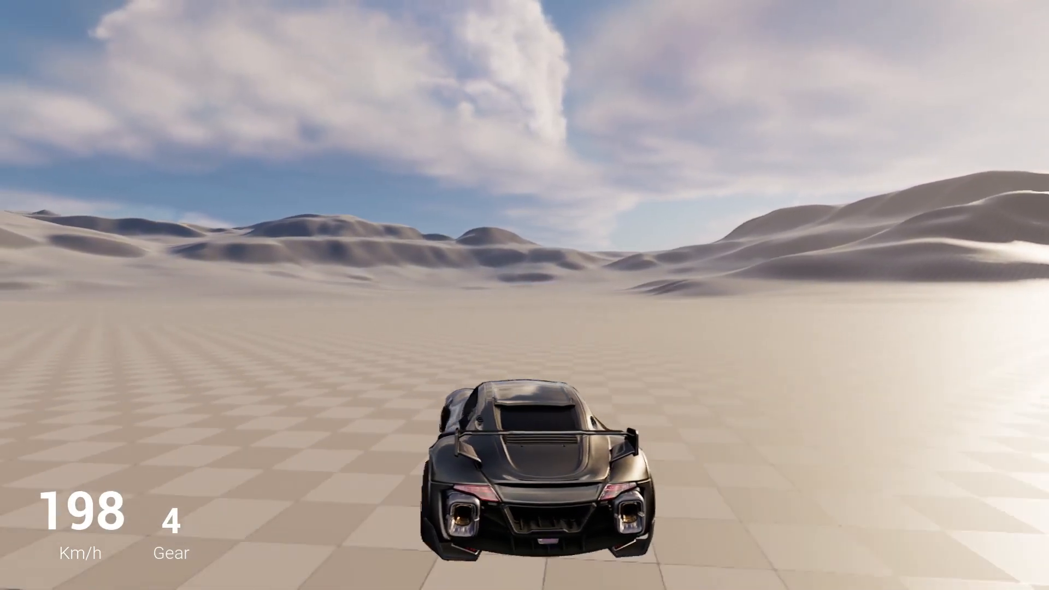
key("s")
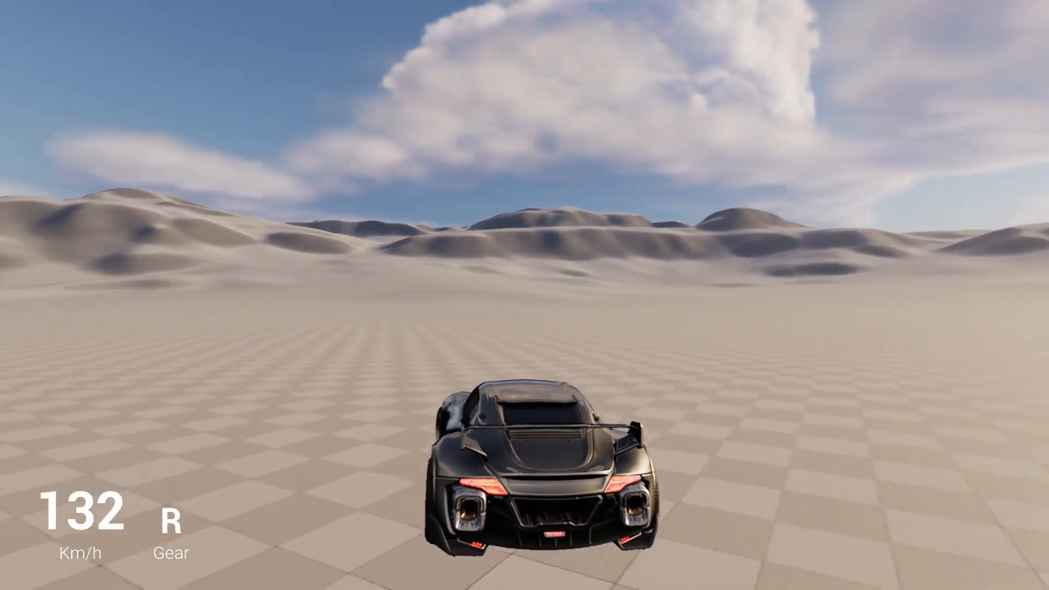
key("s")
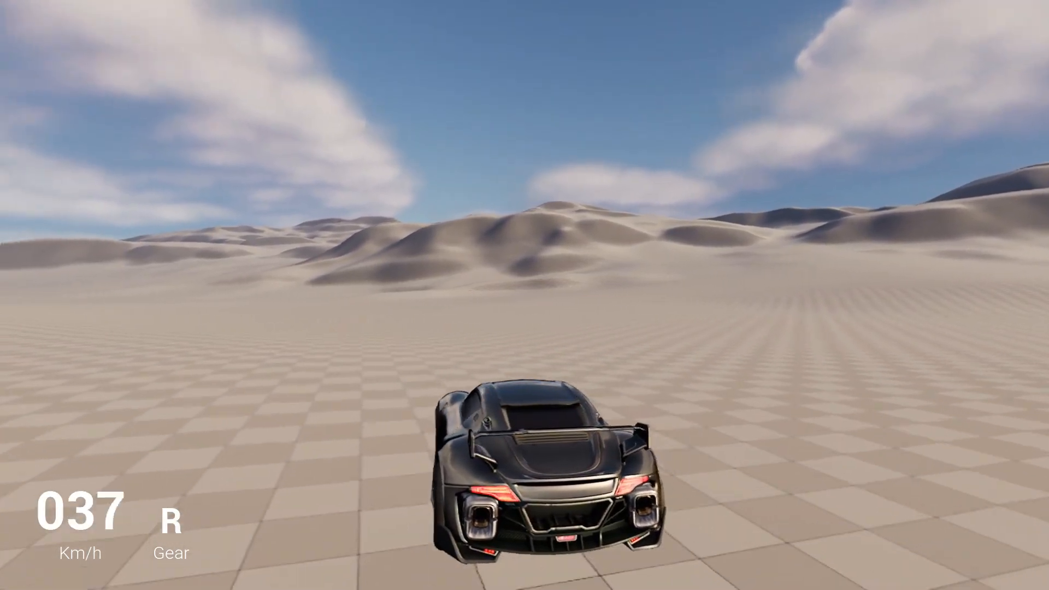
key("w")
key("a")
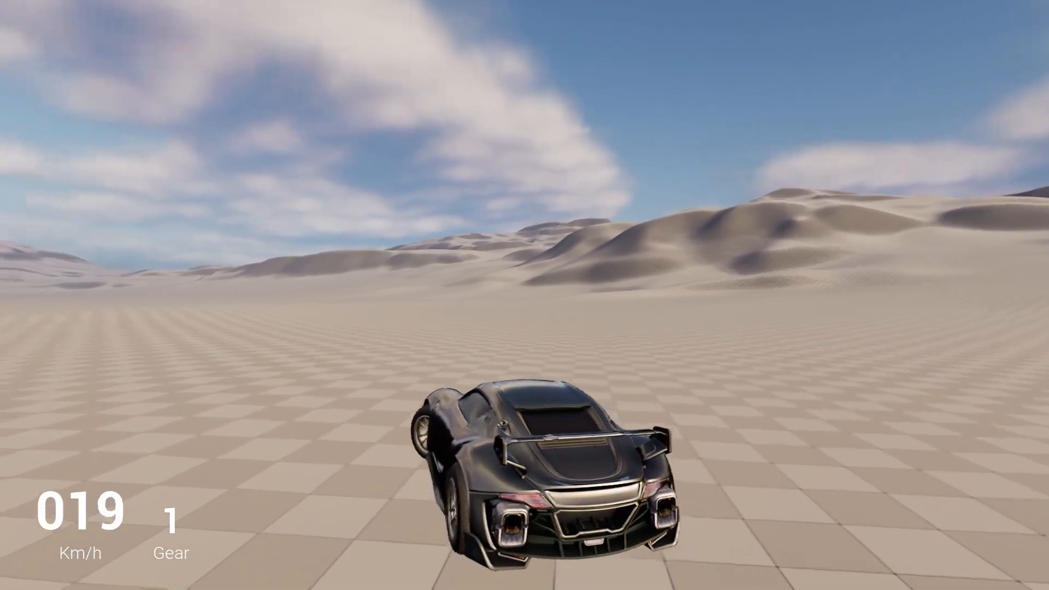
key("w")
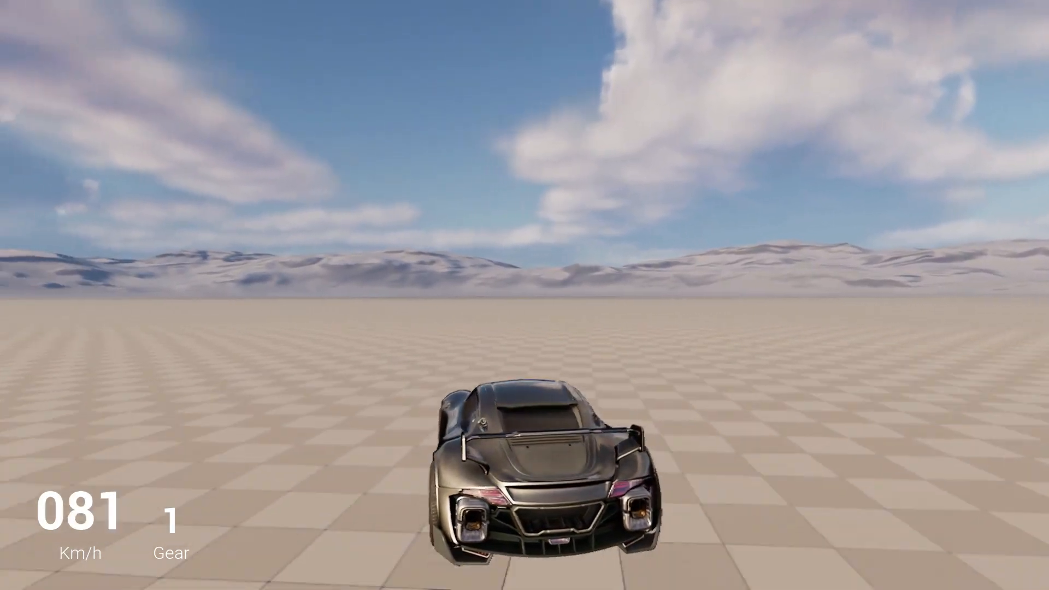
key("w")
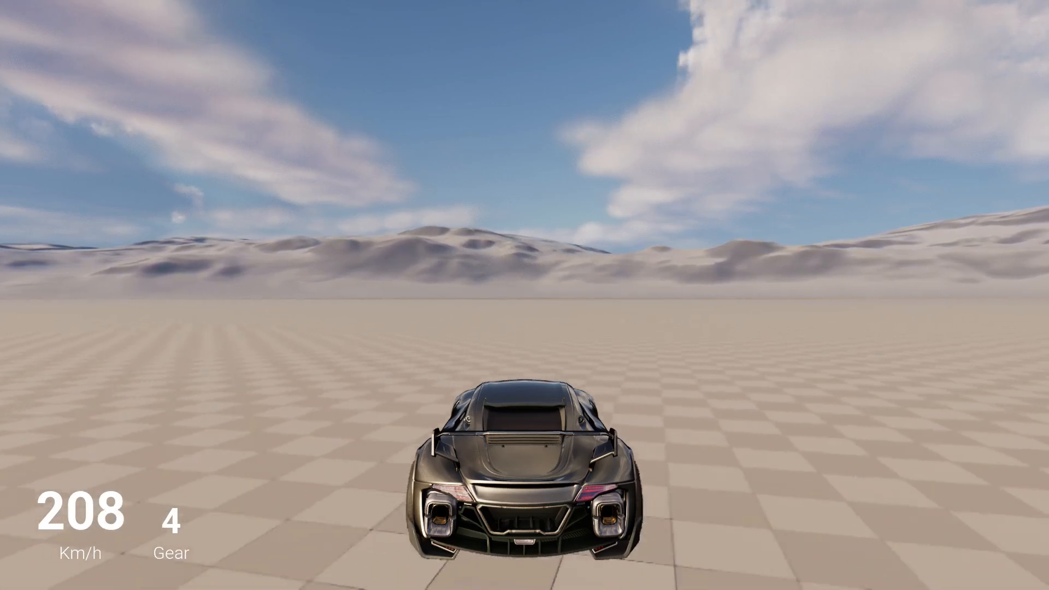
- Brake and swing the car around, and accelerate it through right turns with the MSS_SPA_Car engine sound
key("s")
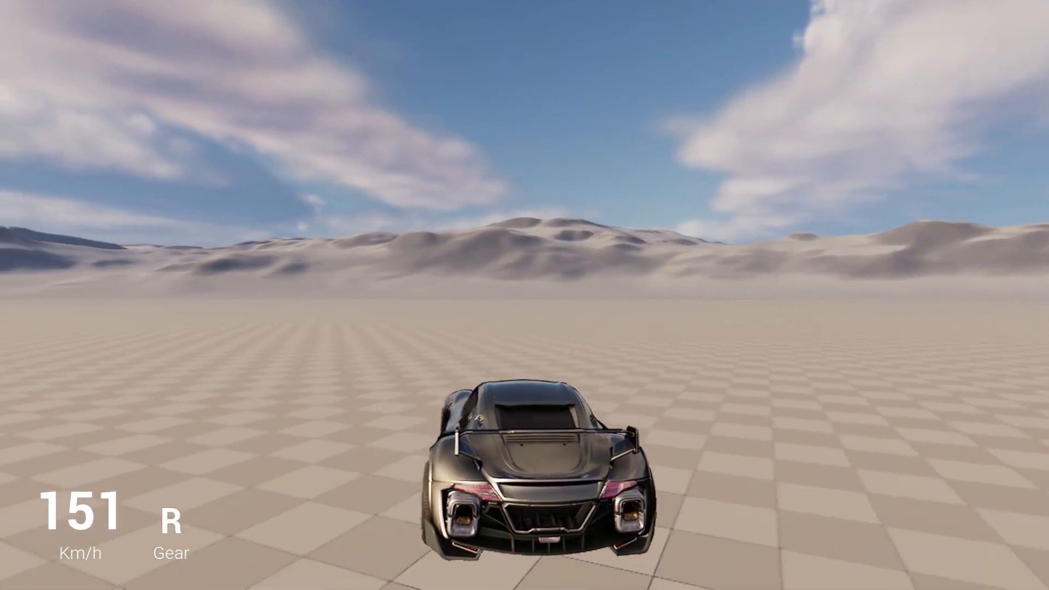
key("a")
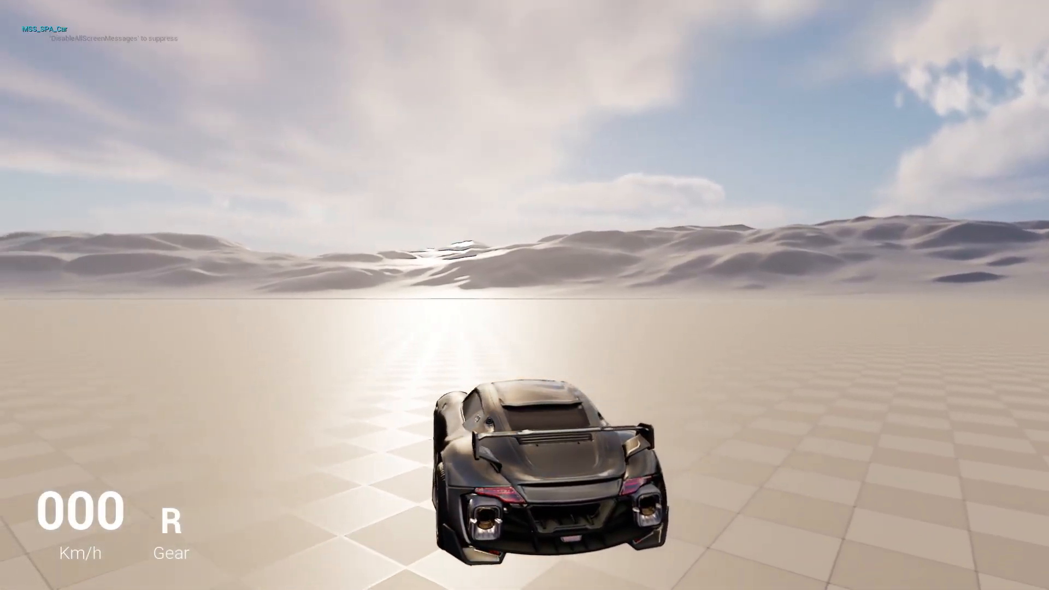
key("w")
key("d")
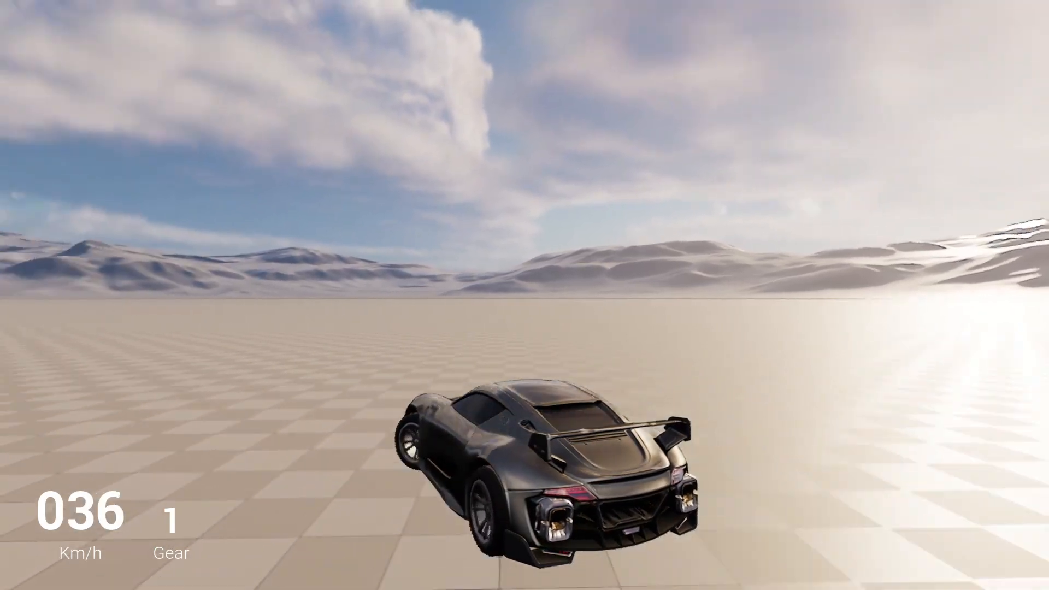
key("w")
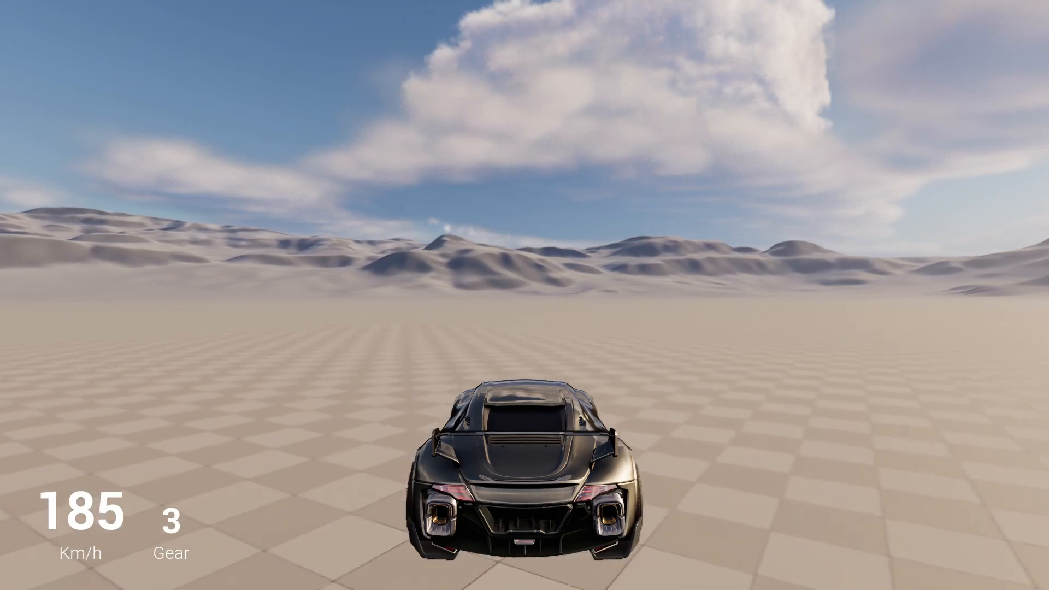
key("w")
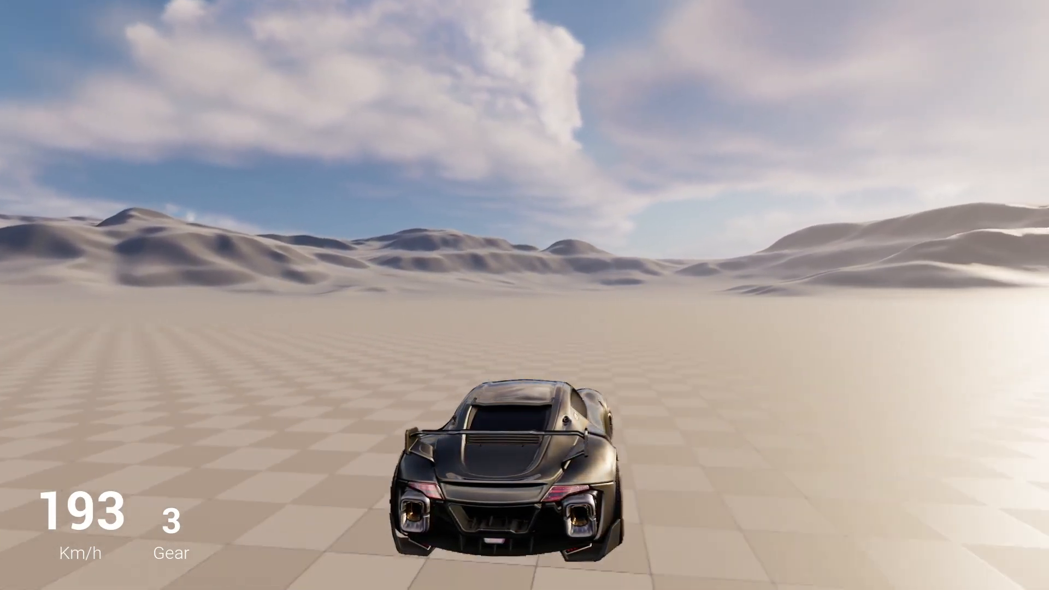
key("d")
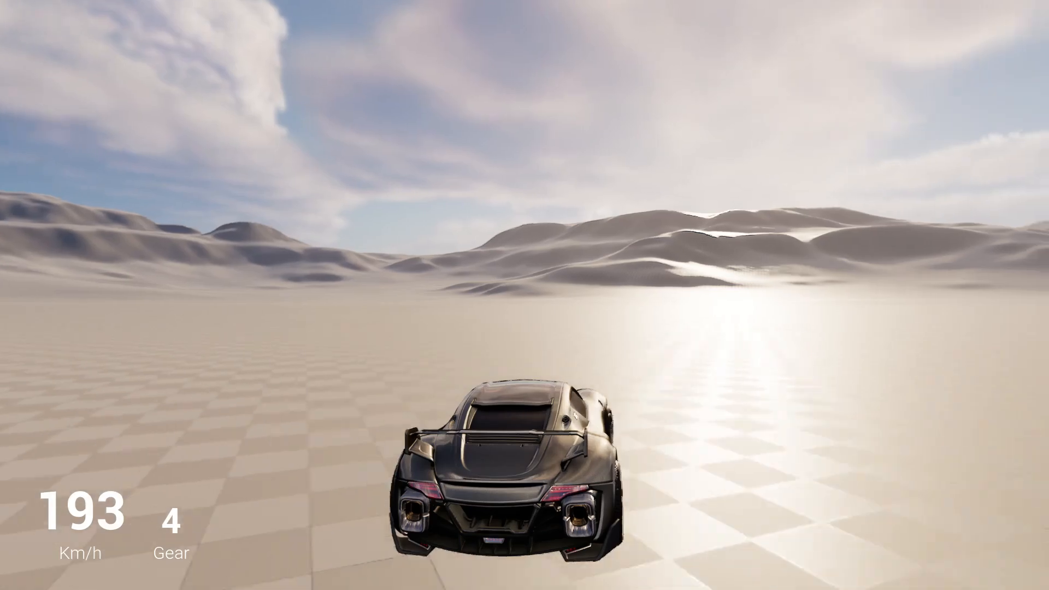
- Steer the car through right turns to audition the MSS_SPA_SportsCars_1 engine sound, and end the full-screen play session
key("d")
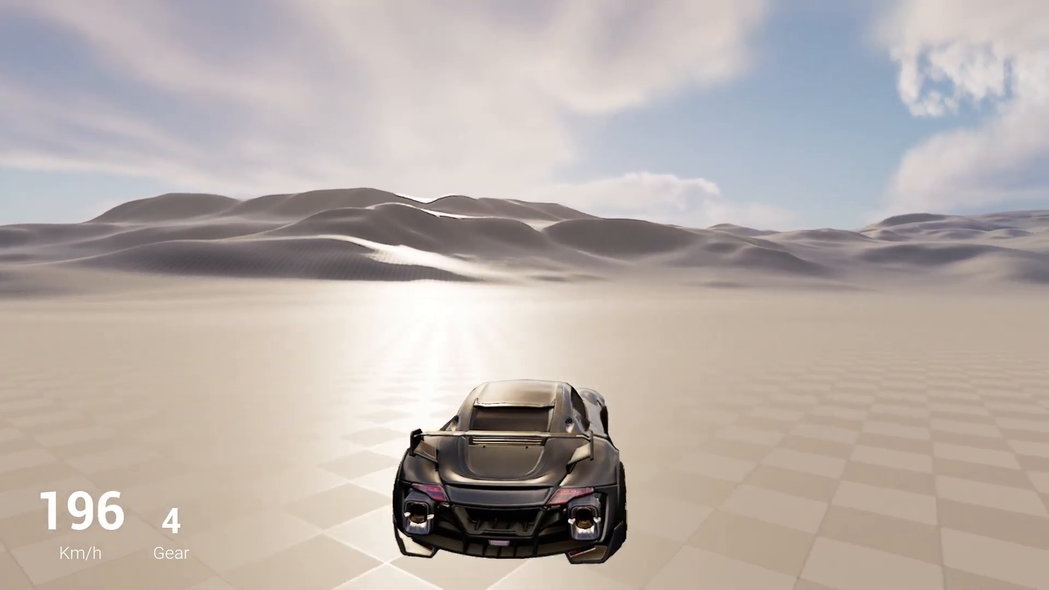
key("d")
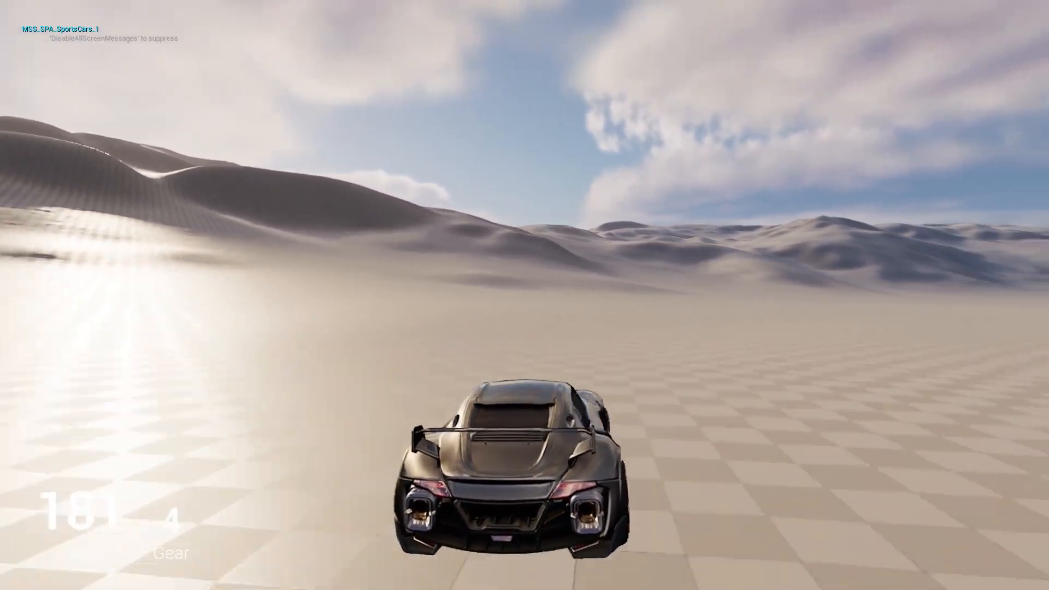
key("d")
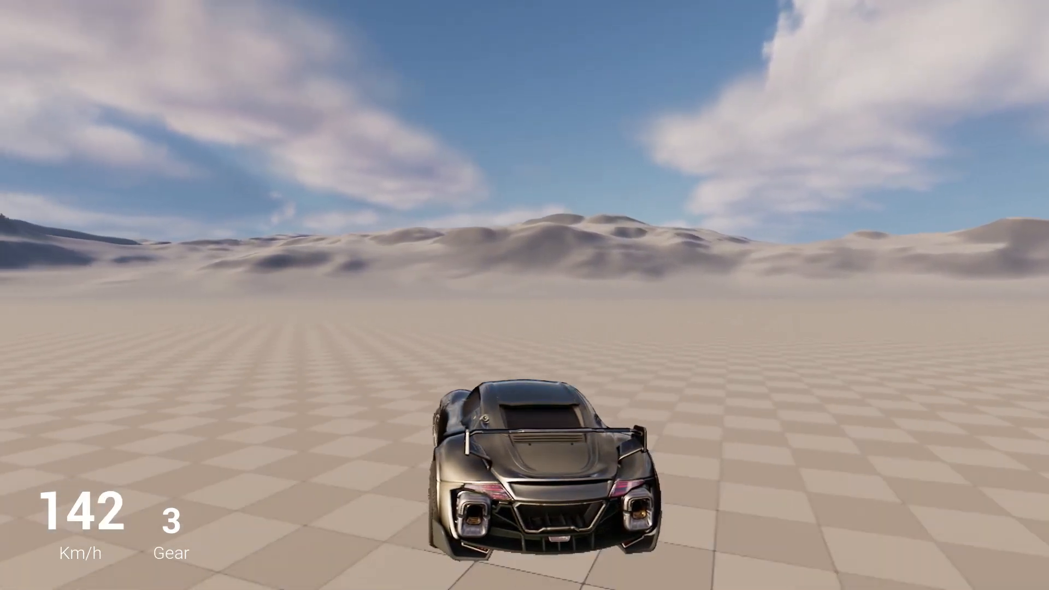
key("Escape")
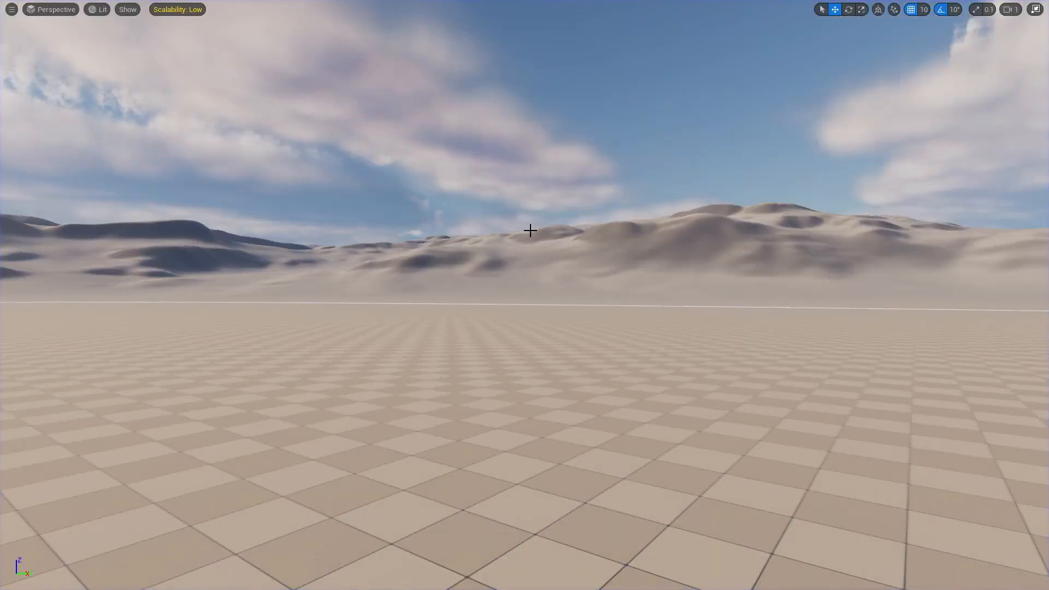
key("F11")
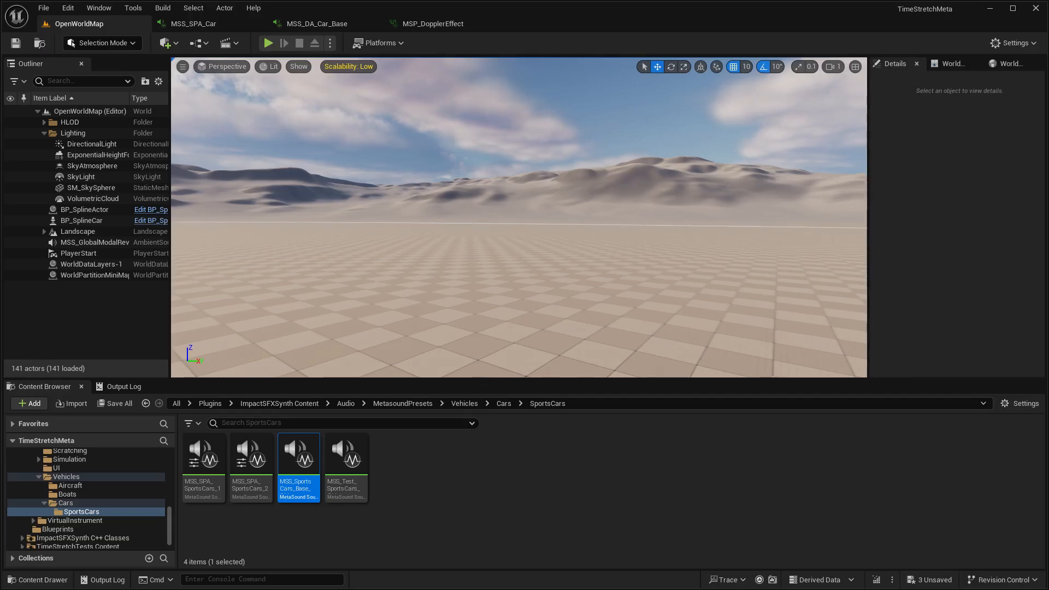
- Open the Vehicles/Cars folder and preview the MSS_Car_ColdStart and MSS_Engine_DeepRumble sounds
left_click(123, 505)
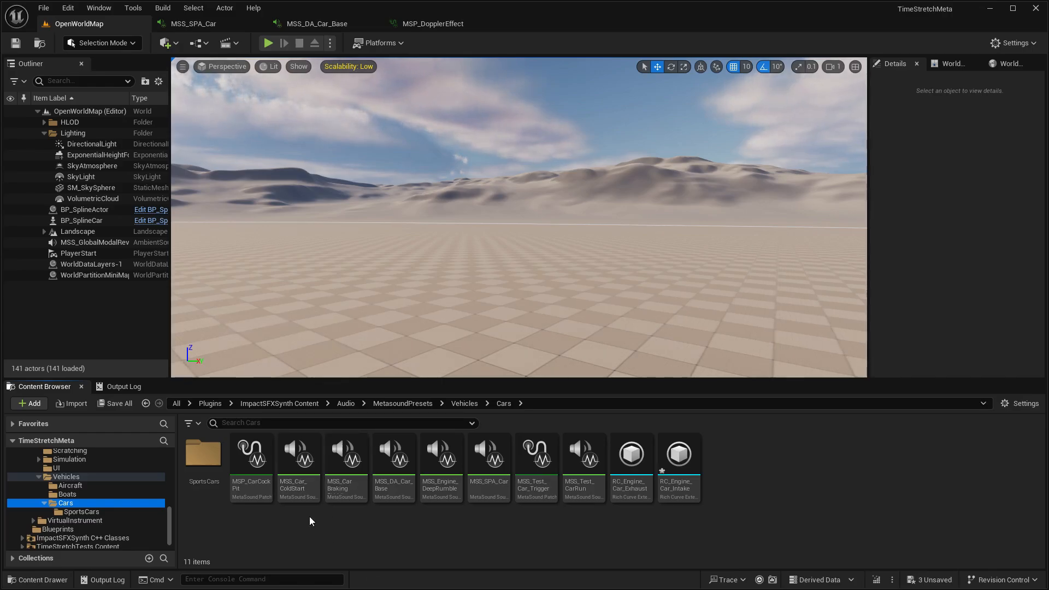
left_click(298, 460)
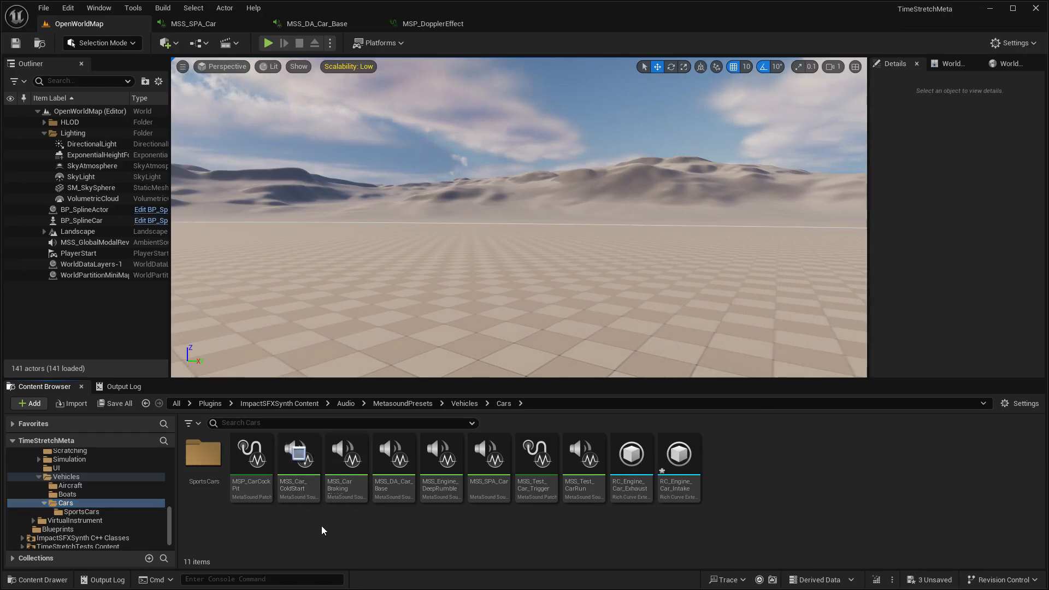
left_click(441, 459)
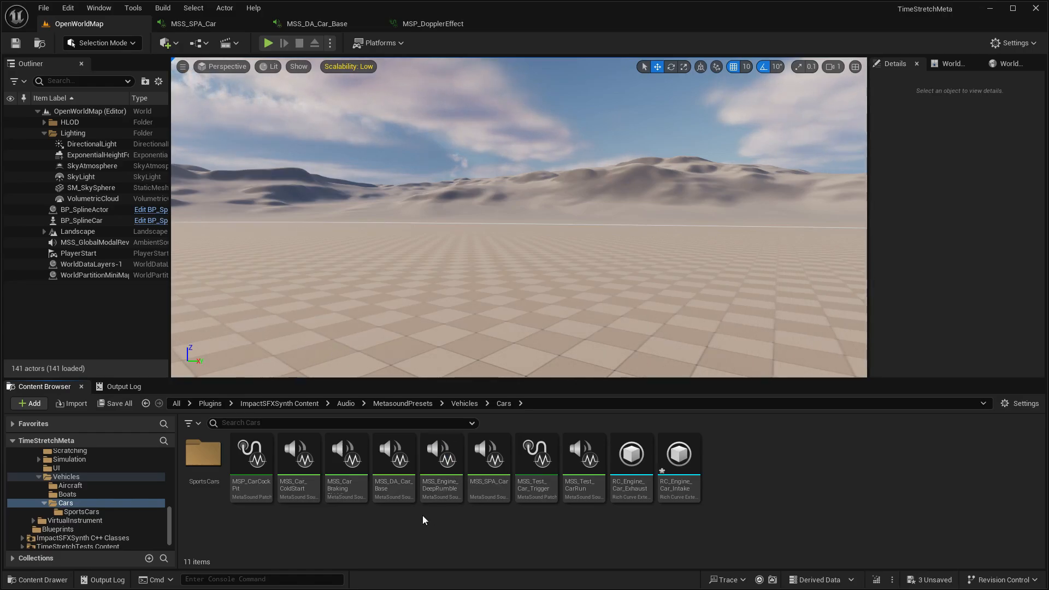
- Open the MSS_Engine_DeepRumble graph, inspect its Two States Force Gen and ADSR Envelope nodes, and close it
double_click(456, 500)
scroll(574, 350, "up", 1)
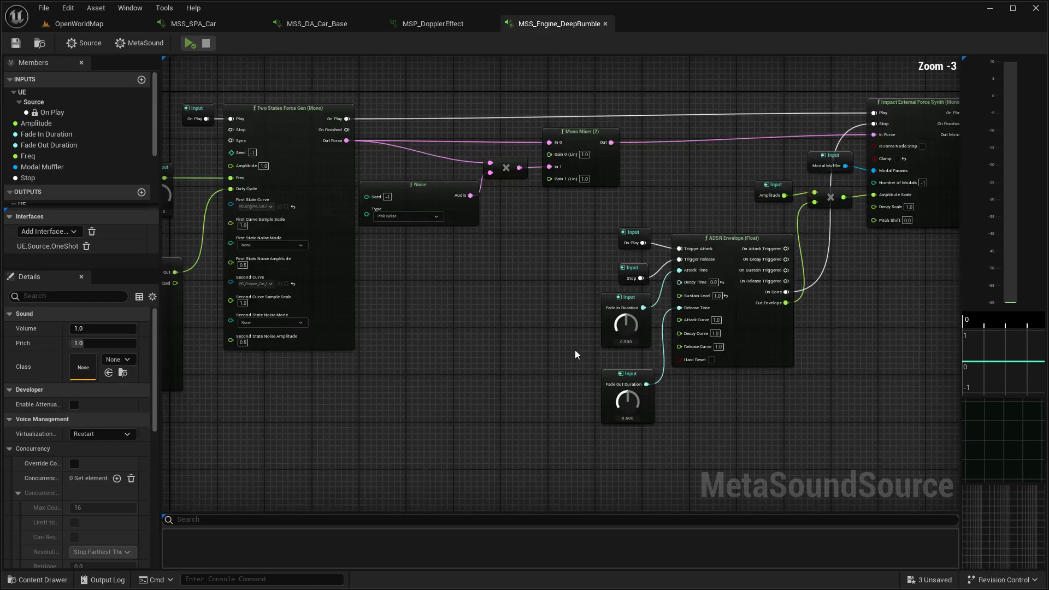
scroll(574, 347, "down", 1)
left_click(605, 23)
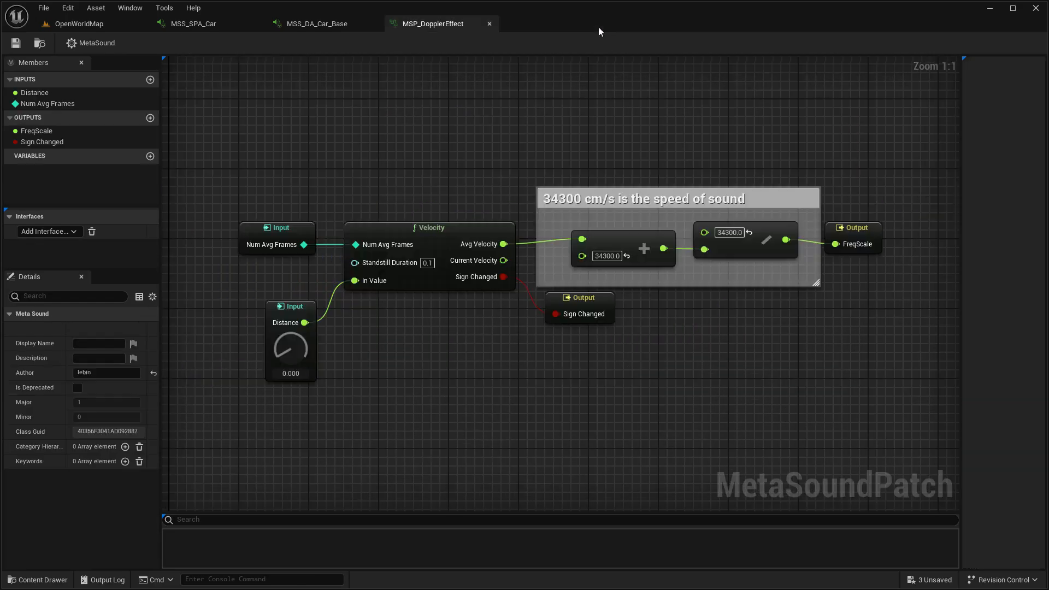
- Open the MSS_Car_ColdStart MetaSound from the OpenWorldMap content folder and play its cold start sound
left_click(103, 24)
left_click(310, 493)
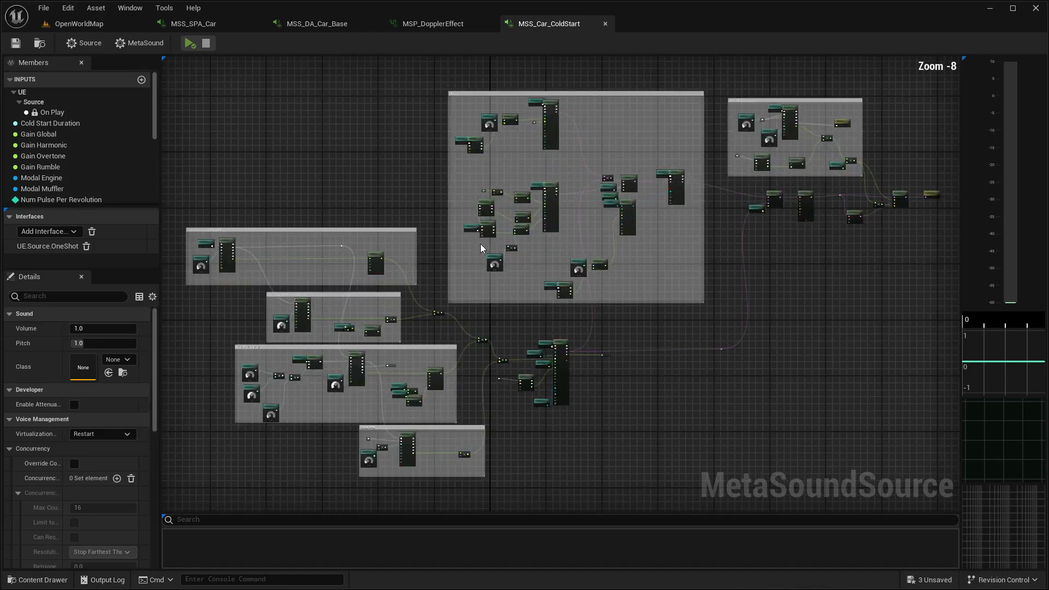
scroll(700, 295, "up", 1)
scroll(761, 292, "down", 1)
scroll(760, 289, "up", 2)
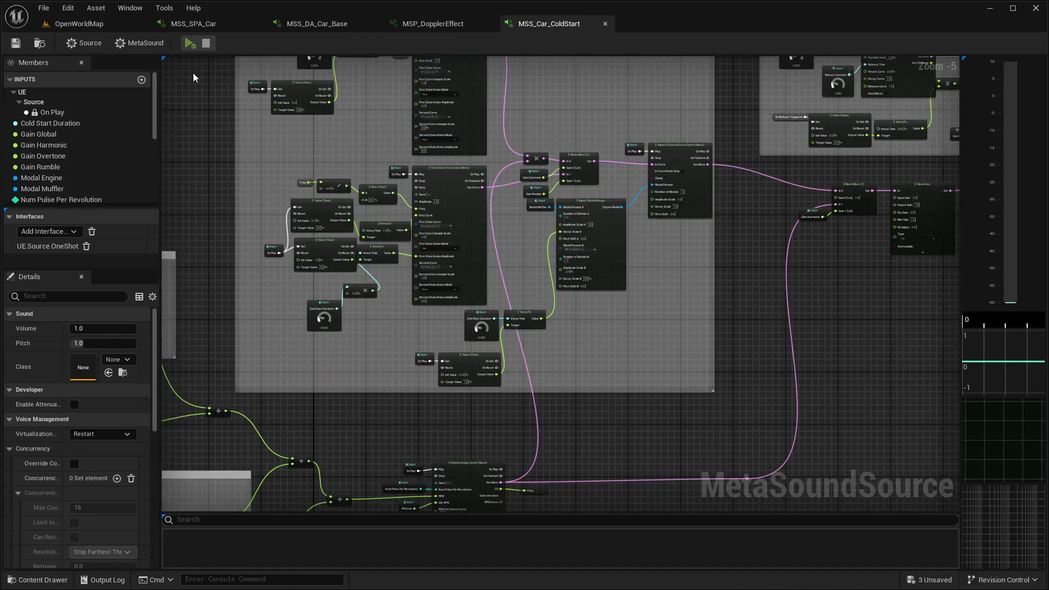
left_click(190, 43)
scroll(528, 206, "down", 1)
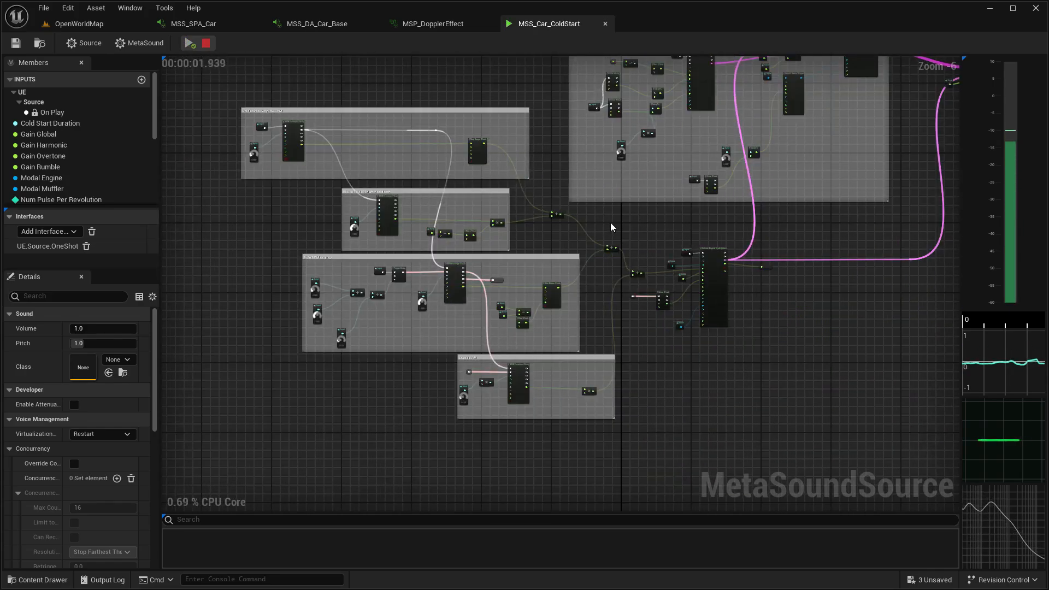
- Examine the MSS_Car_ColdStart graph's synth and mixer chain and its cold start, rise to idle, main RPM ramp up and stable RPM groups
right_click_drag(488, 90, 603, 258)
scroll(601, 259, "up", 2)
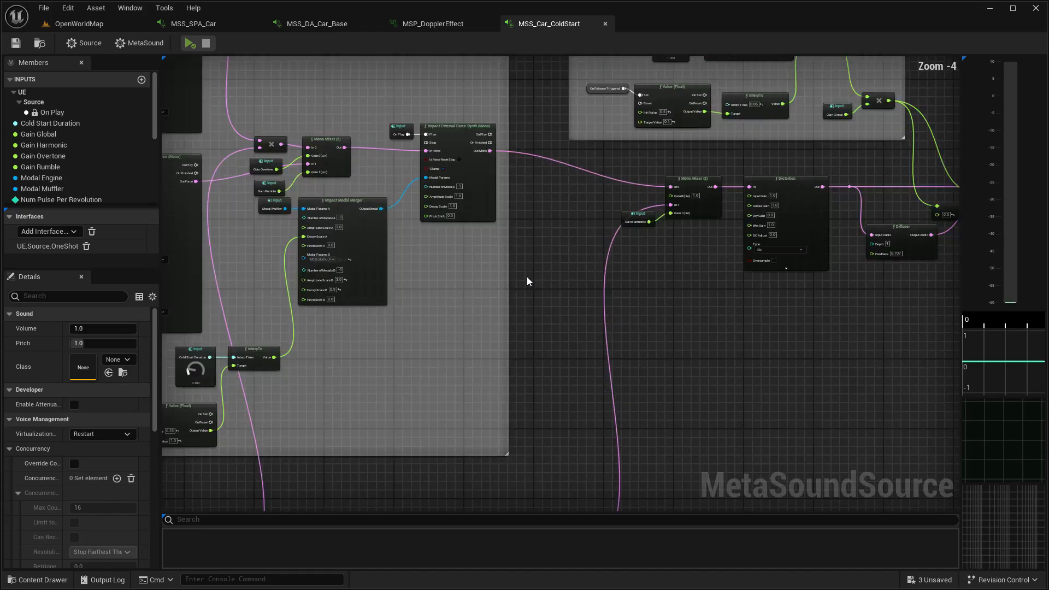
right_click_drag(526, 280, 697, 274)
scroll(660, 356, "down", 3)
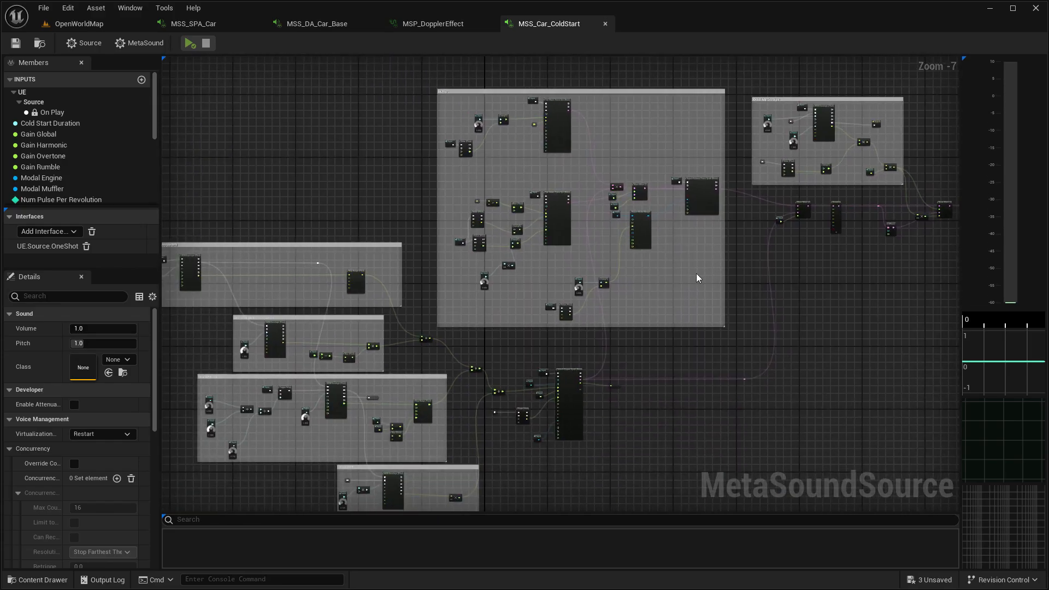
right_click_drag(697, 279, 740, 234)
scroll(300, 235, "up", 3)
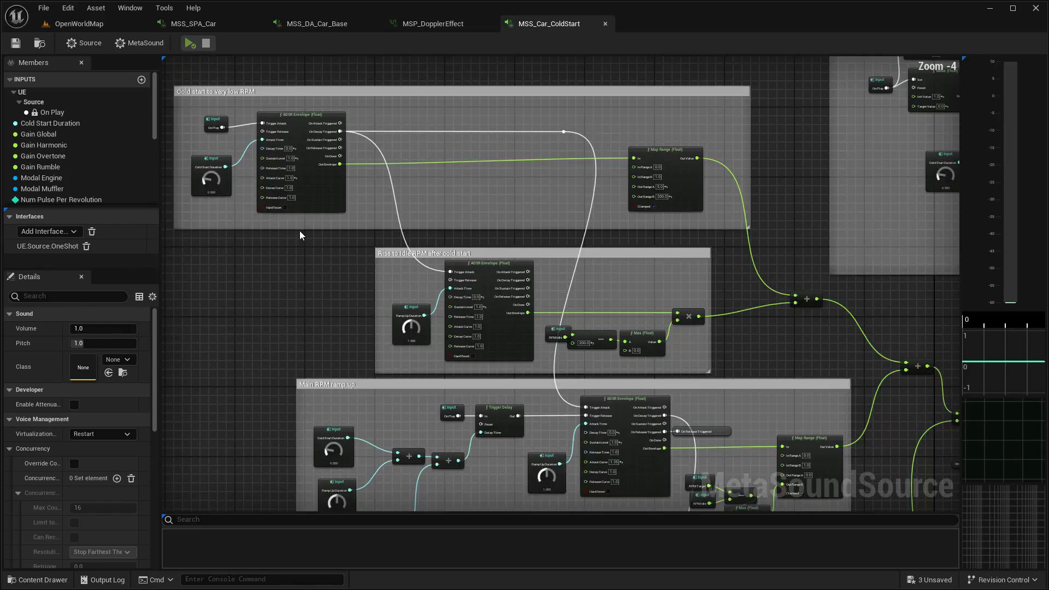
right_click_drag(304, 357, 273, 241)
right_click_drag(404, 430, 327, 306)
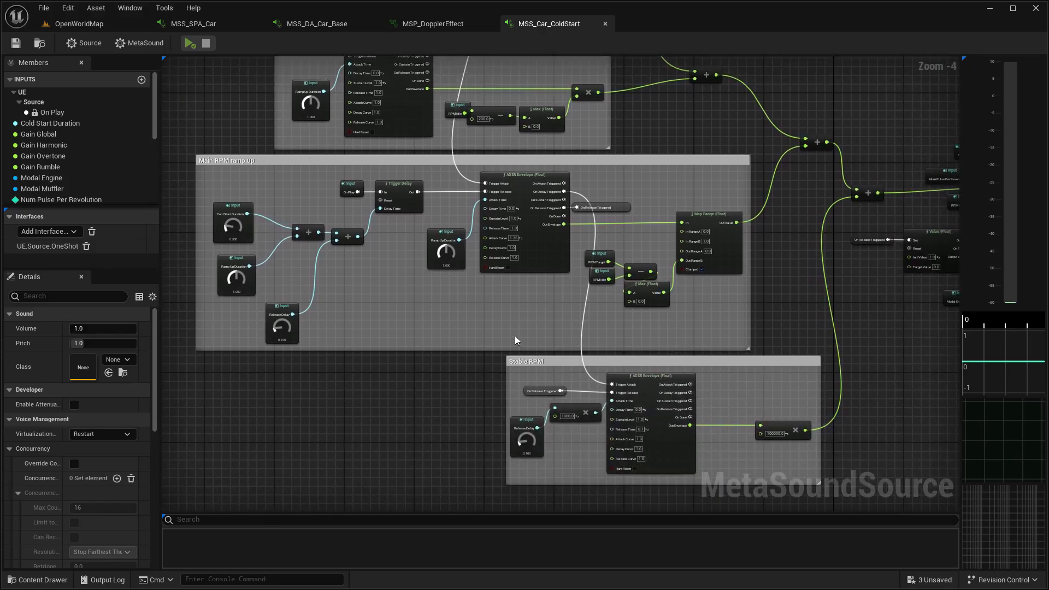